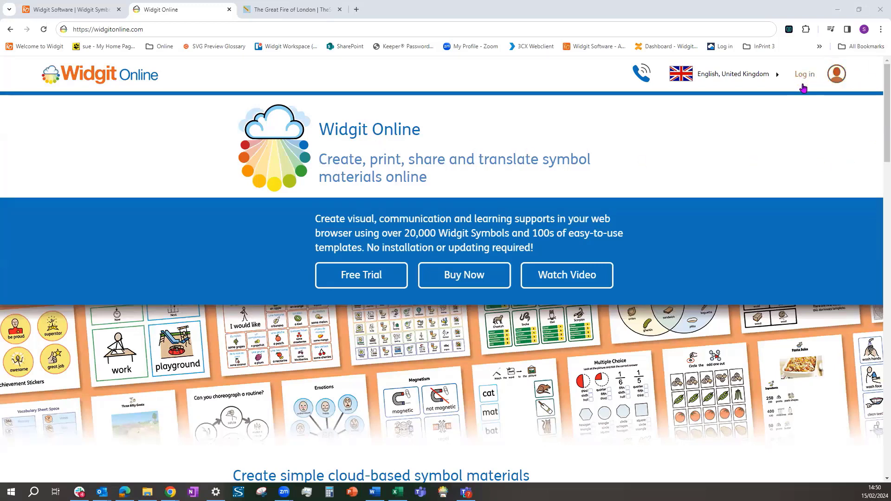
Step: Log in to Widgit Online with the already filled-in account credentials
click(835, 75)
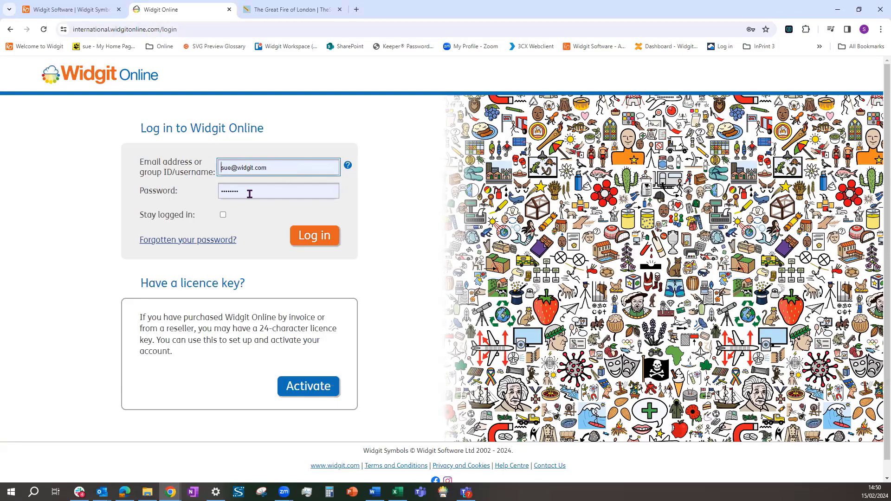
click(314, 237)
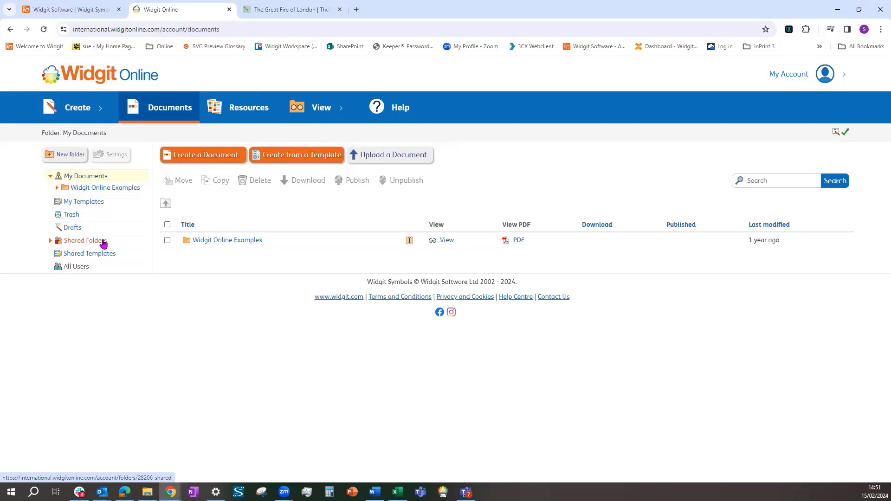
Step: Create a new folder named "Example" inside Shared Folders
click(73, 244)
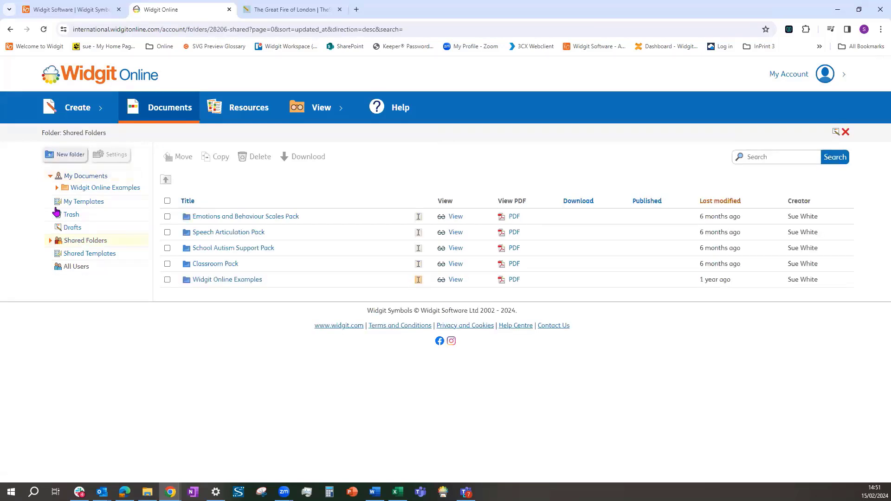
click(64, 158)
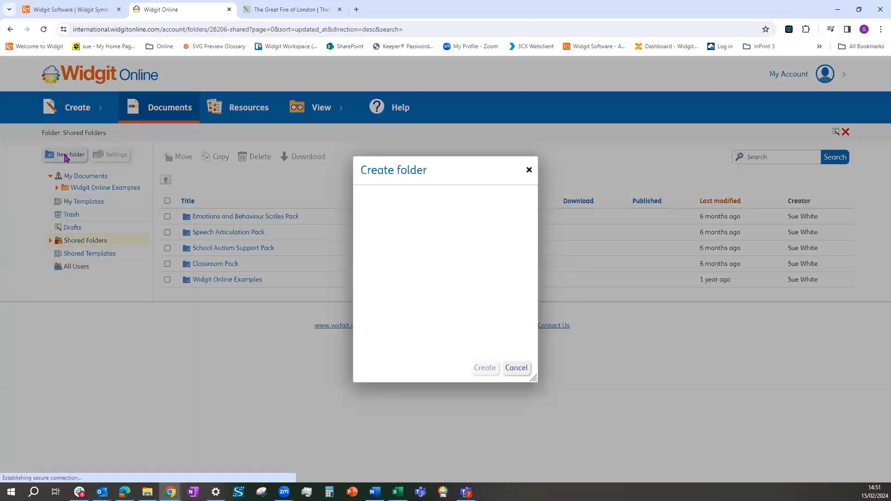
click(362, 208)
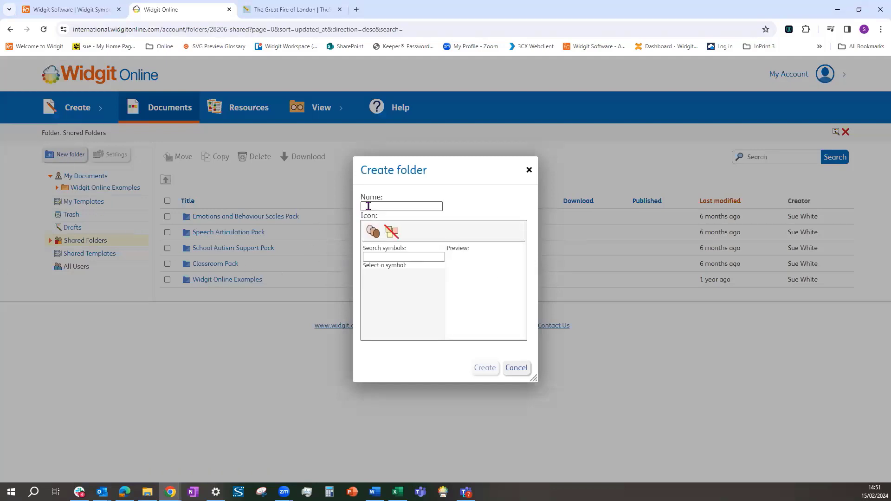
text(Example)
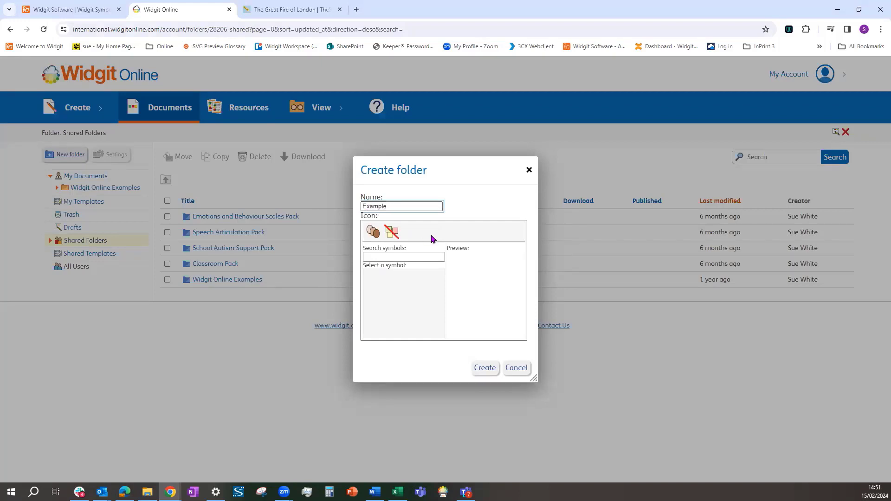
click(489, 372)
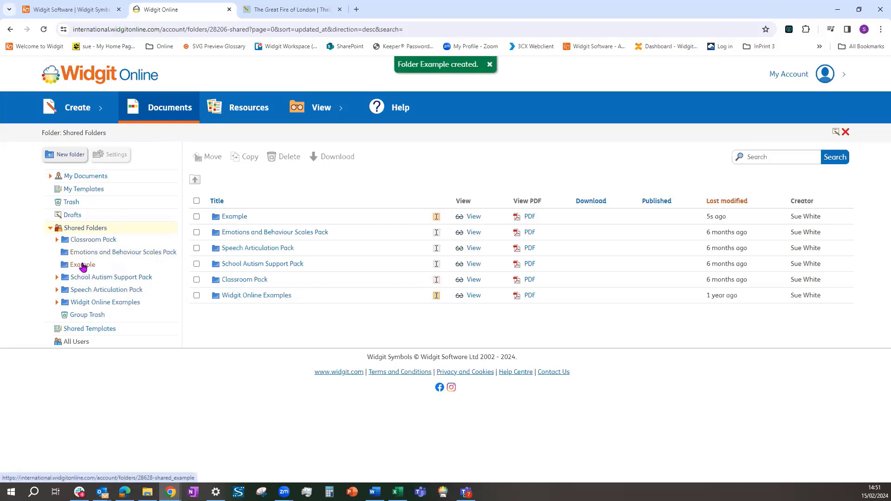
Step: Collapse the Shared Folders tree and return to the My Documents list
click(50, 228)
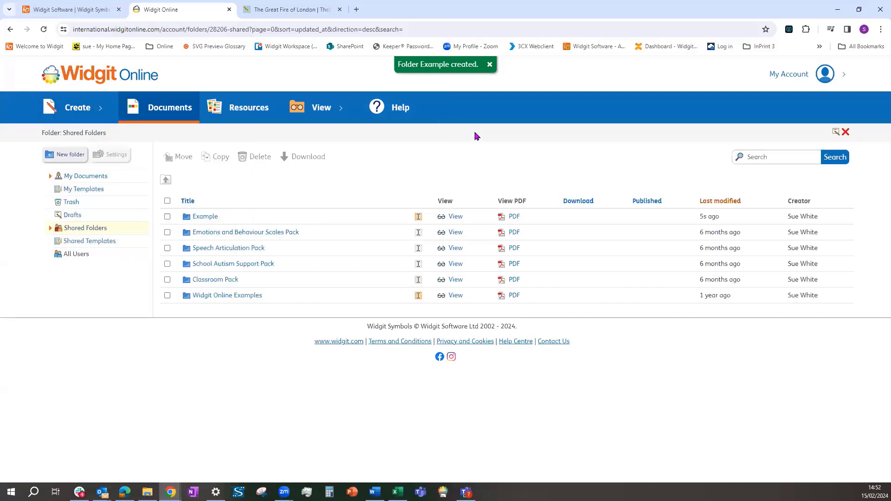
mouse_move(86, 99)
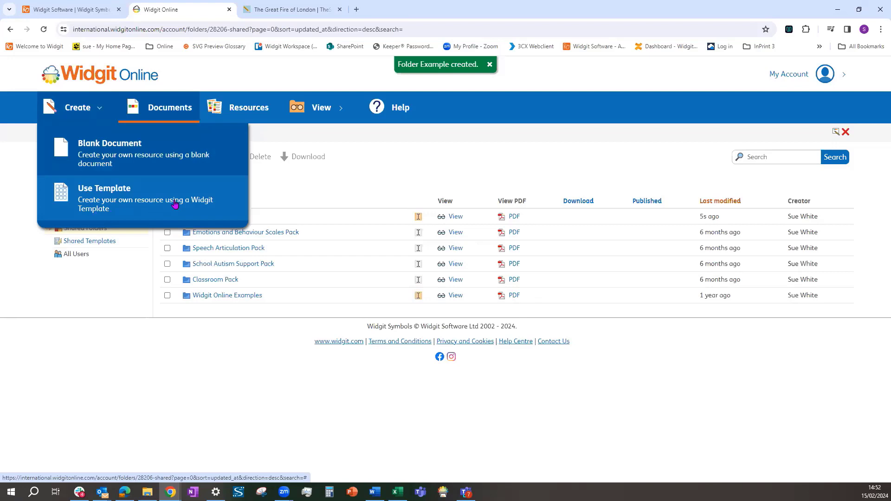
click(169, 108)
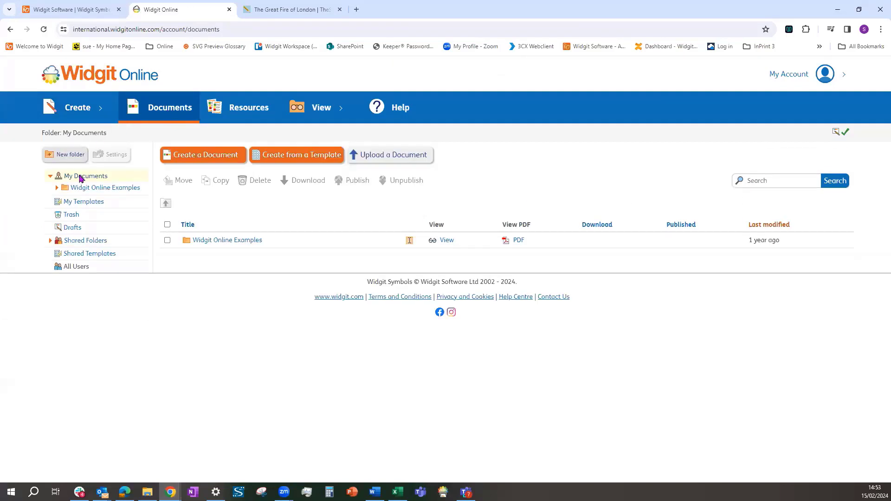
Step: Browse the resource packs and install the Classroom Pack into Shared Folders
click(244, 110)
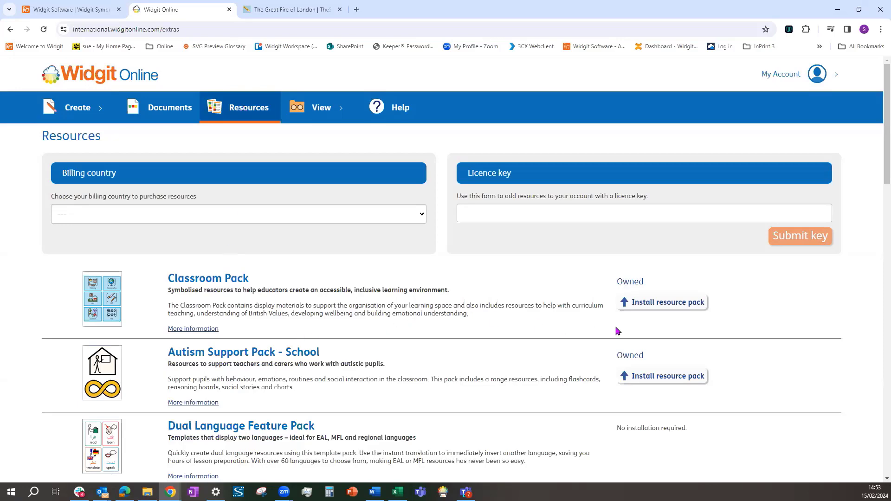
scroll(309, 293, down, 4)
scroll(311, 292, down, 10)
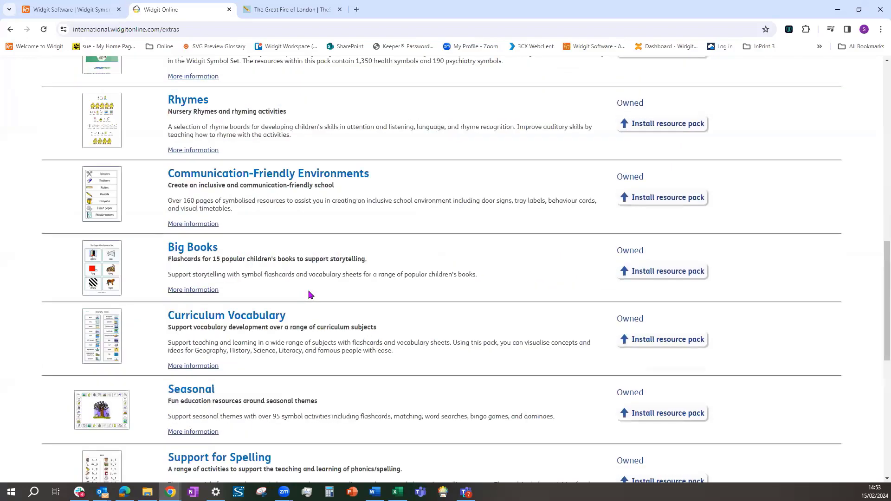
scroll(310, 293, down, 8)
scroll(309, 292, up, 20)
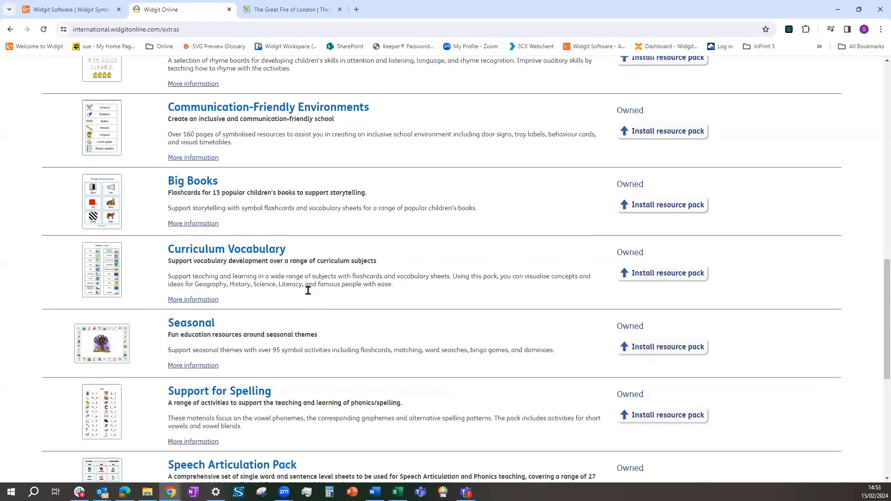
scroll(585, 362, up, 2)
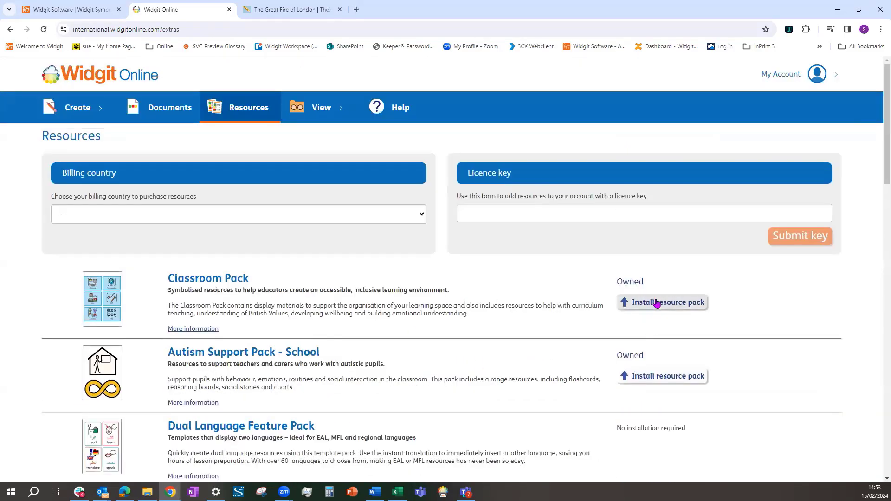
click(654, 304)
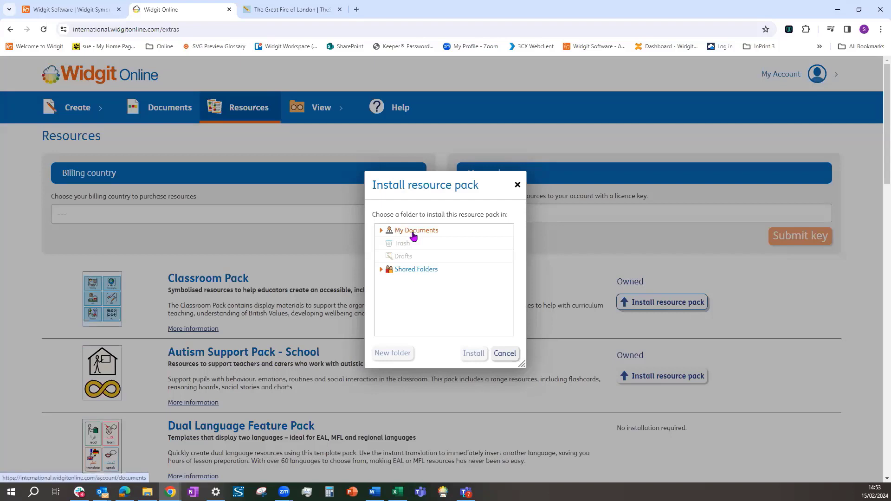
click(403, 272)
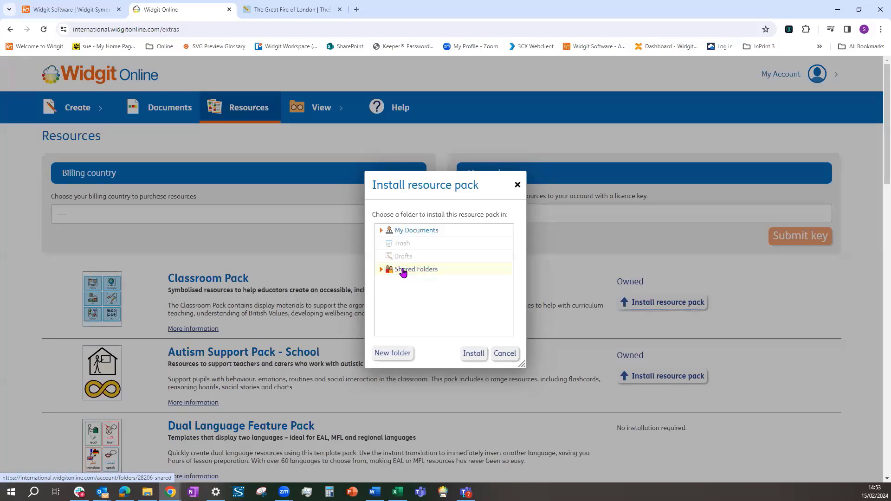
click(473, 354)
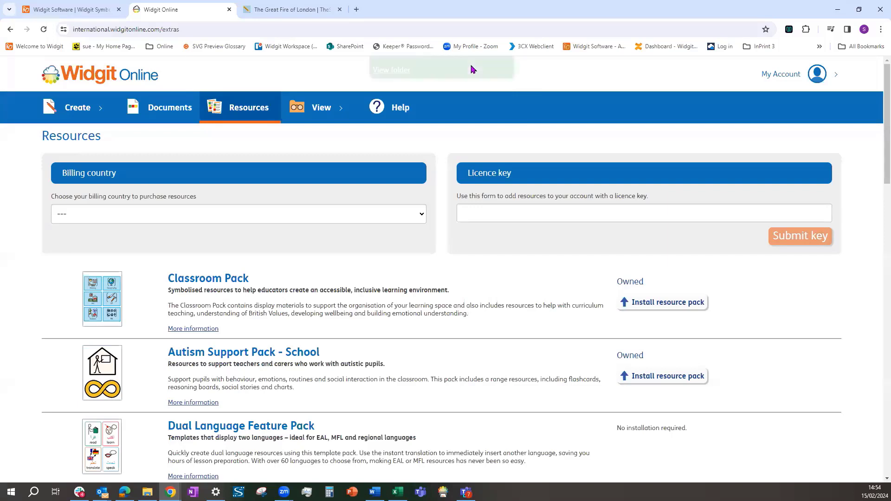
Step: Open the Widgit Online Help Centre and look through its list of help topics
click(309, 109)
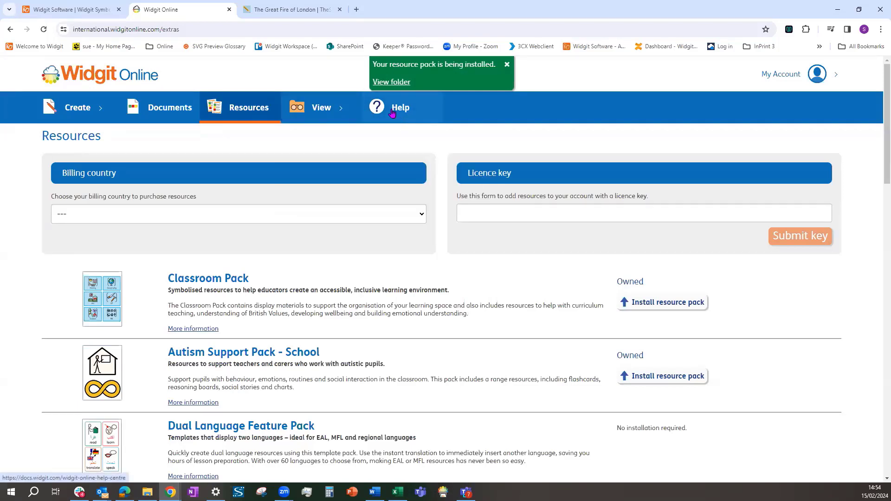
click(392, 111)
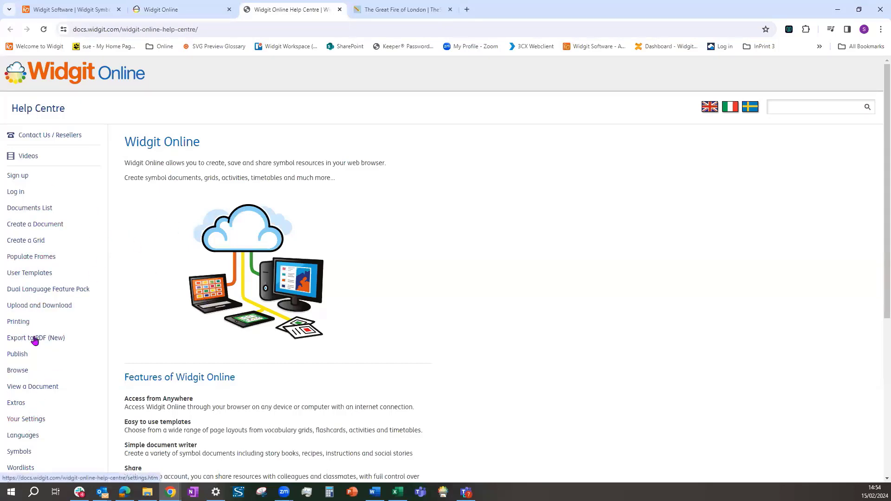
scroll(62, 284, down, 5)
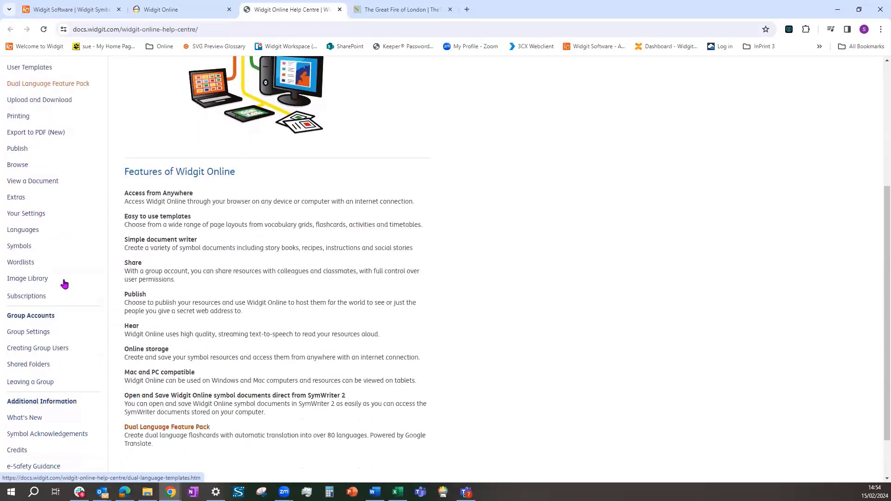
scroll(64, 284, up, 5)
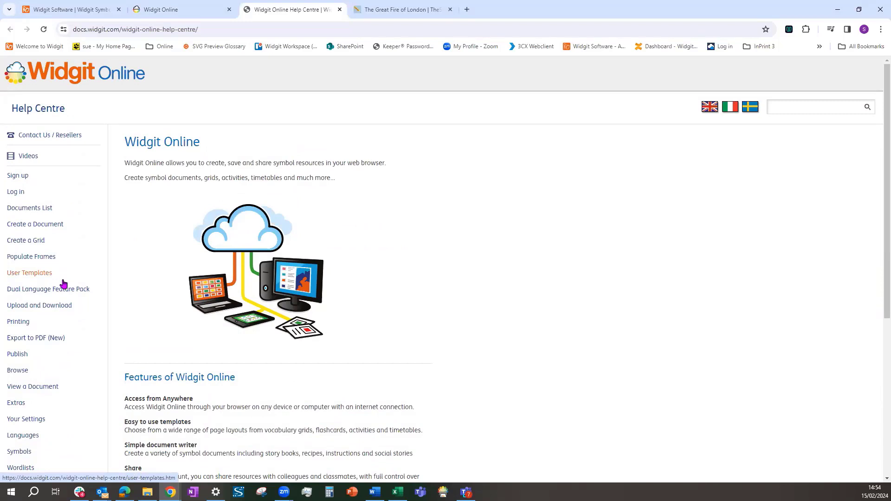
Step: On the main Widgit website, open the Helpsheets page in the Widgit Online support section
click(82, 10)
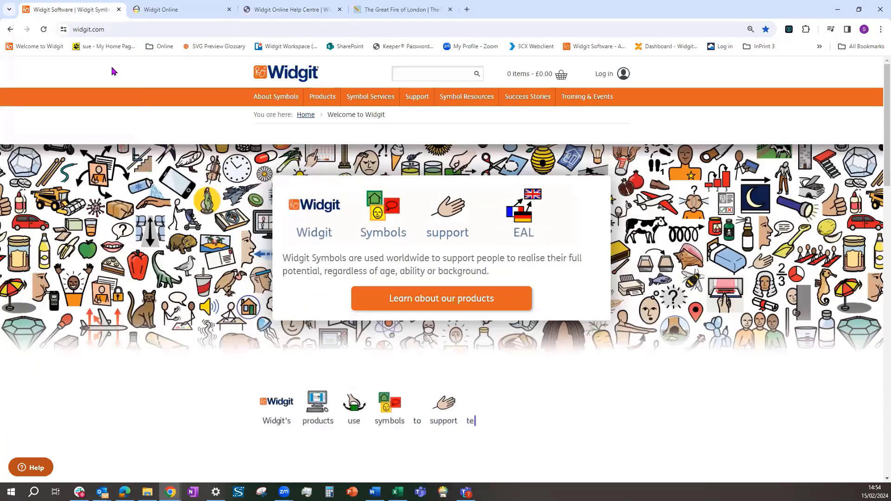
mouse_move(414, 104)
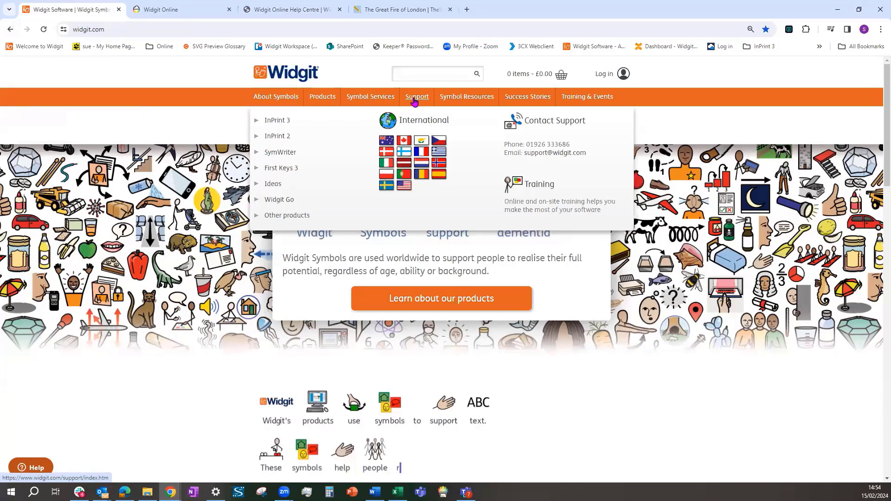
click(415, 99)
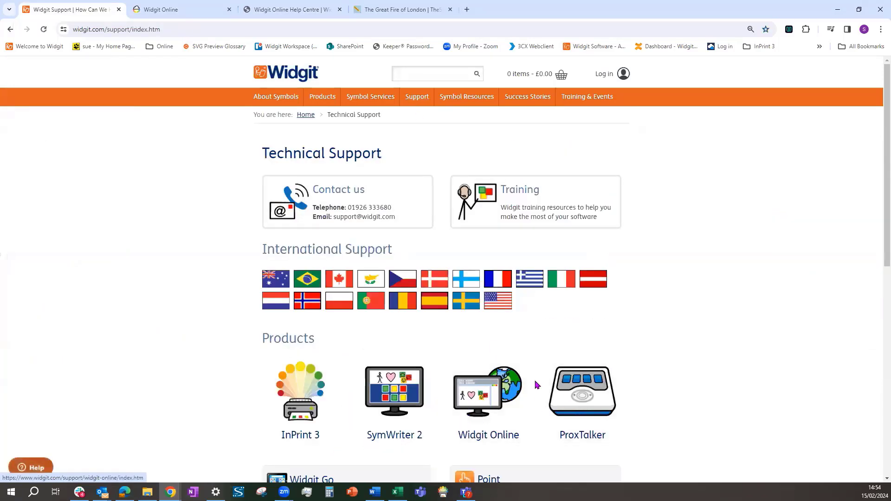
click(498, 400)
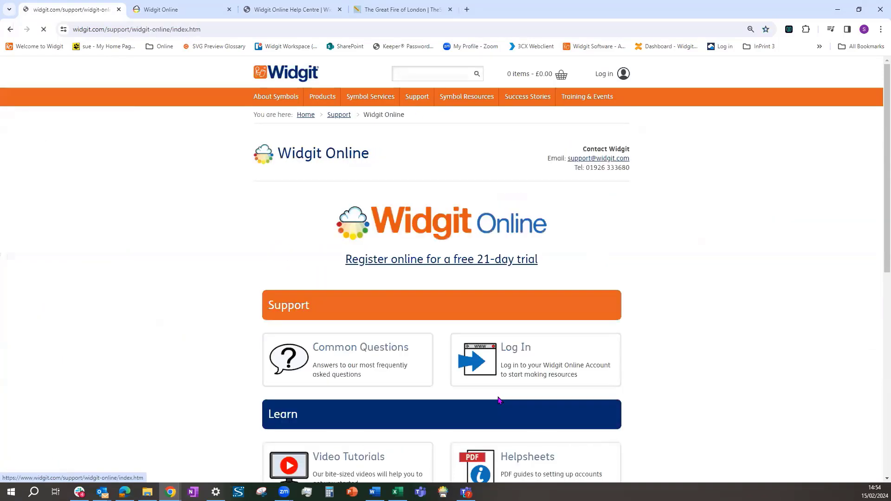
scroll(630, 396, down, 6)
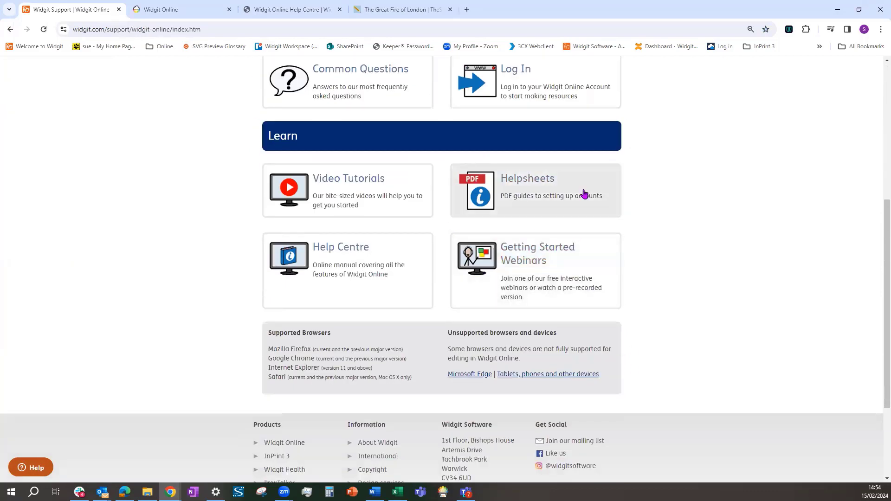
click(533, 183)
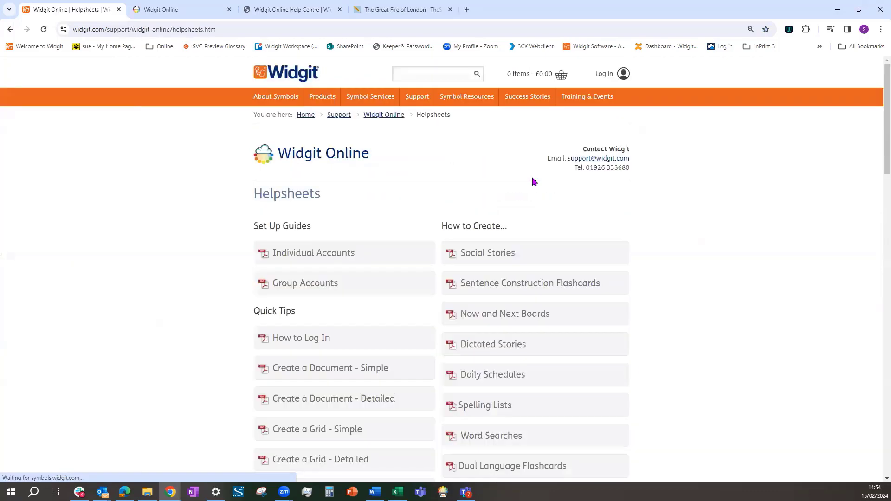
Step: Look through the Widgit Online helpsheets, including Quick Tips, How to Create, Symbols and Group Accounts
scroll(648, 266, down, 3)
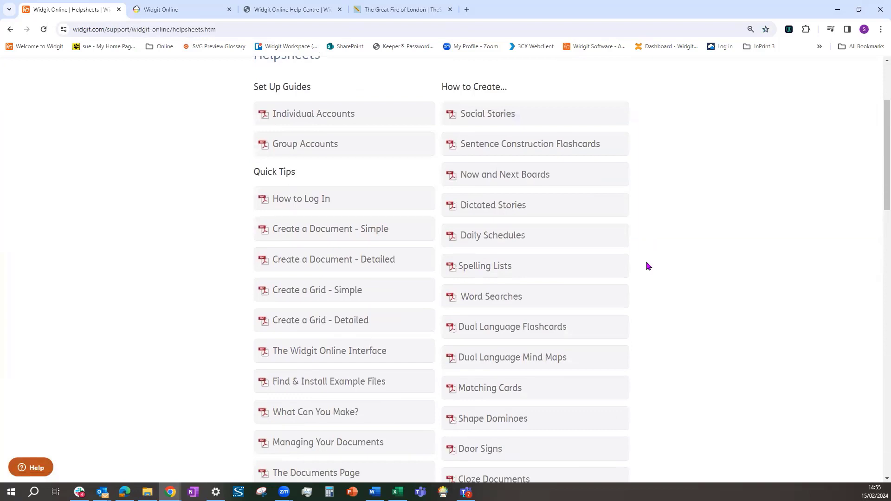
scroll(649, 267, down, 5)
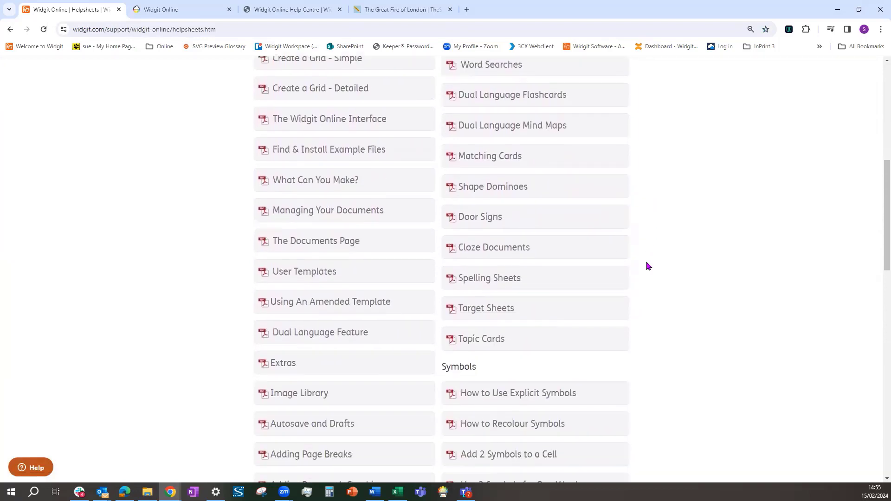
scroll(648, 266, down, 1)
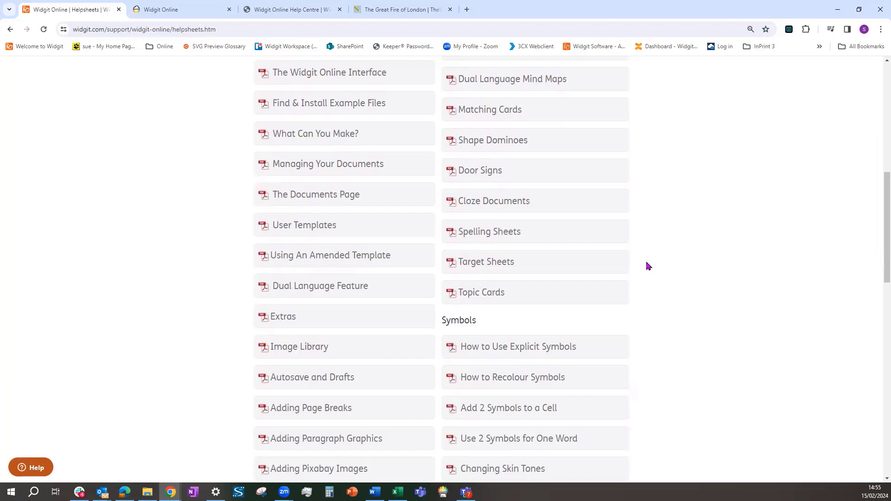
scroll(649, 266, down, 5)
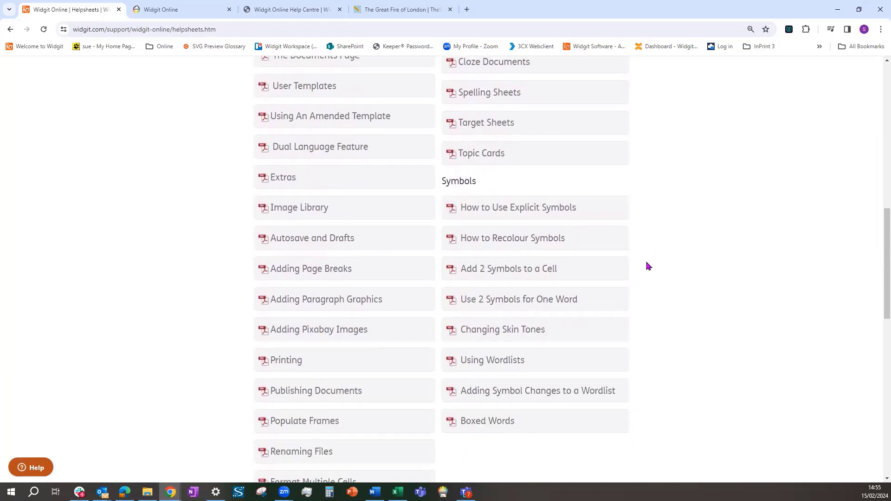
scroll(422, 230, down, 7)
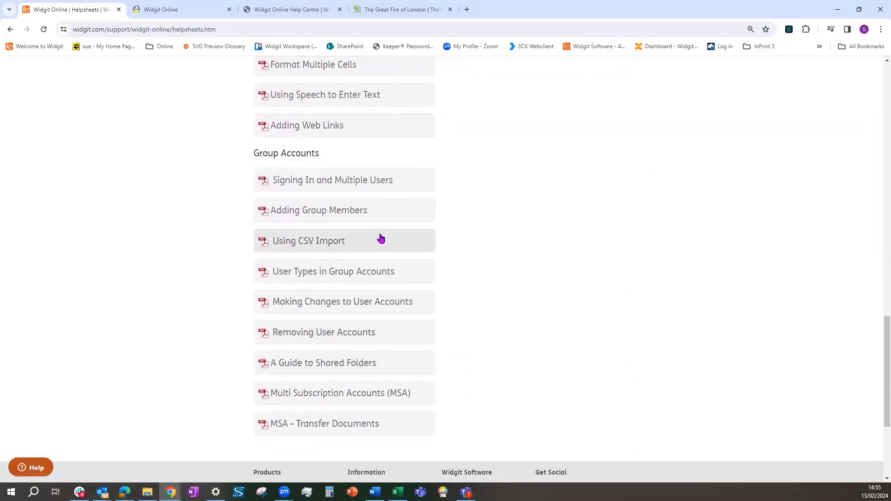
scroll(380, 238, up, 7)
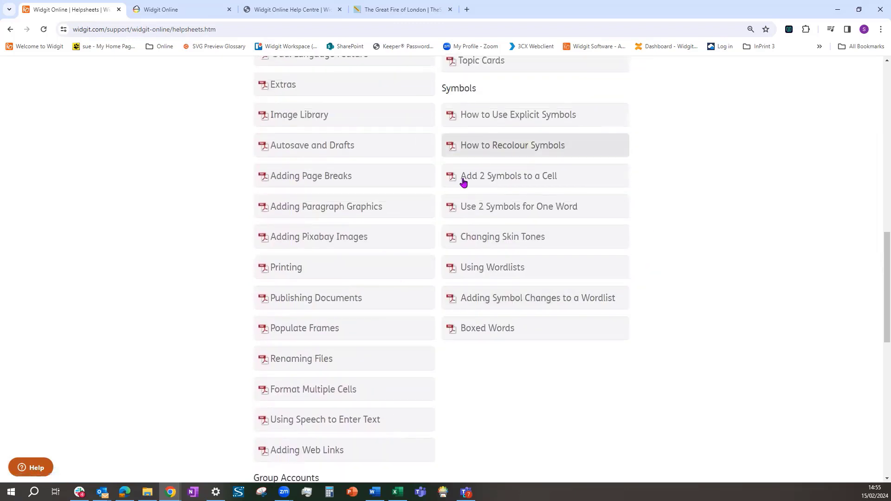
scroll(524, 248, up, 4)
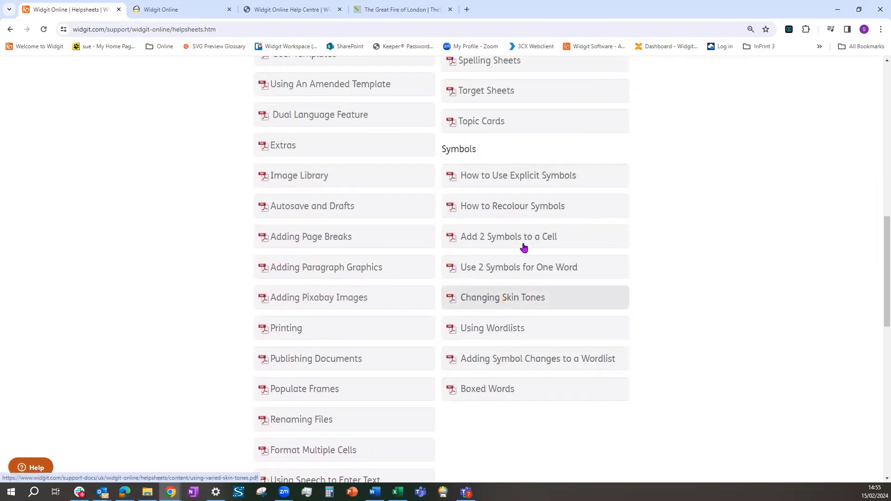
scroll(534, 199, up, 3)
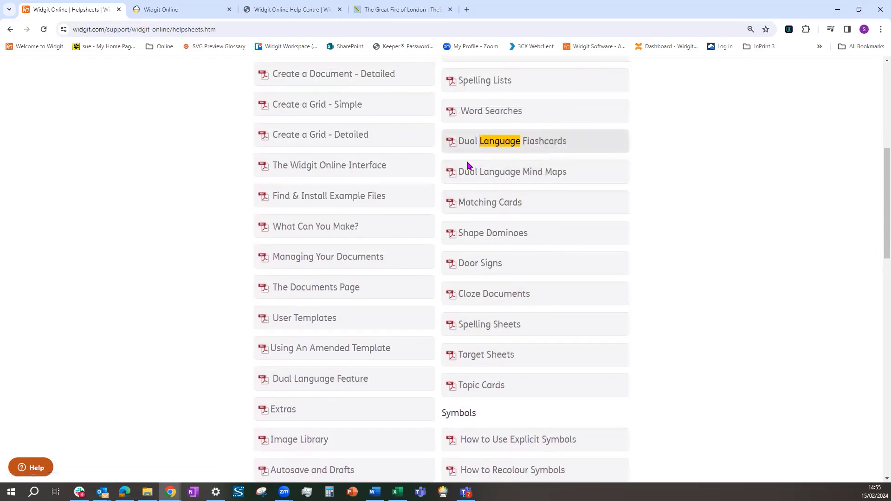
Step: Return to the Widgit Online site and open the account's documents list at My Documents
mouse_move(509, 236)
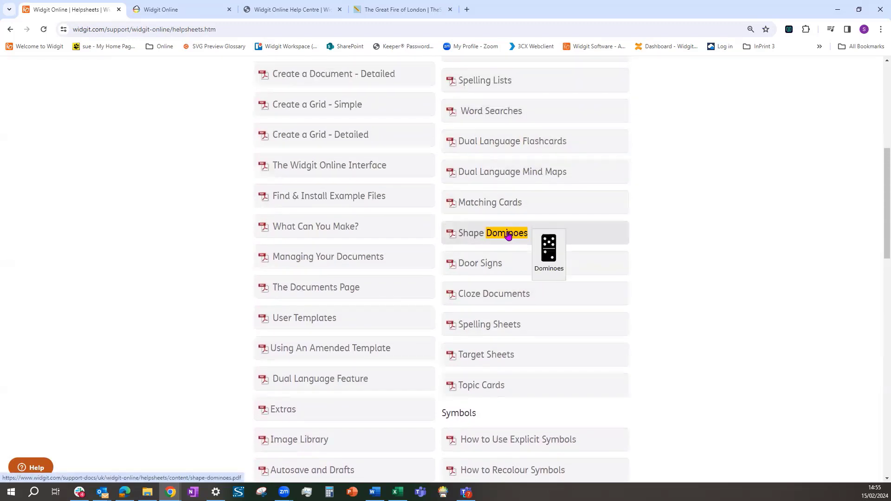
click(176, 10)
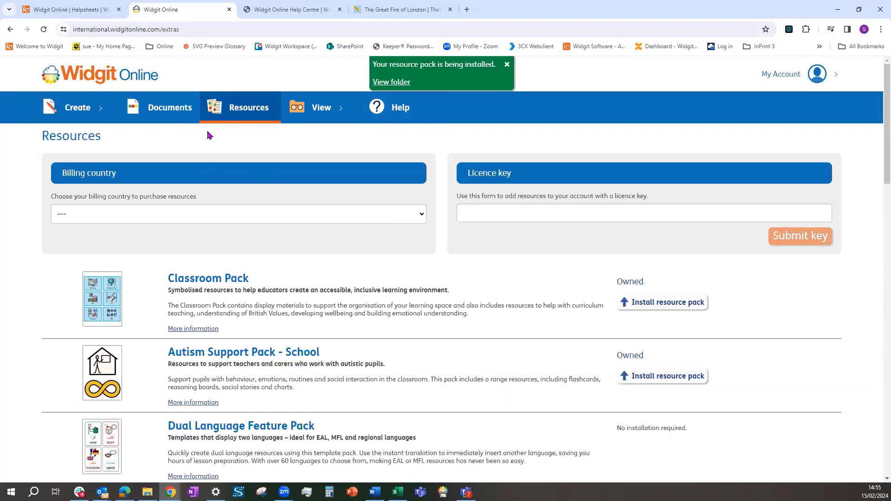
click(164, 113)
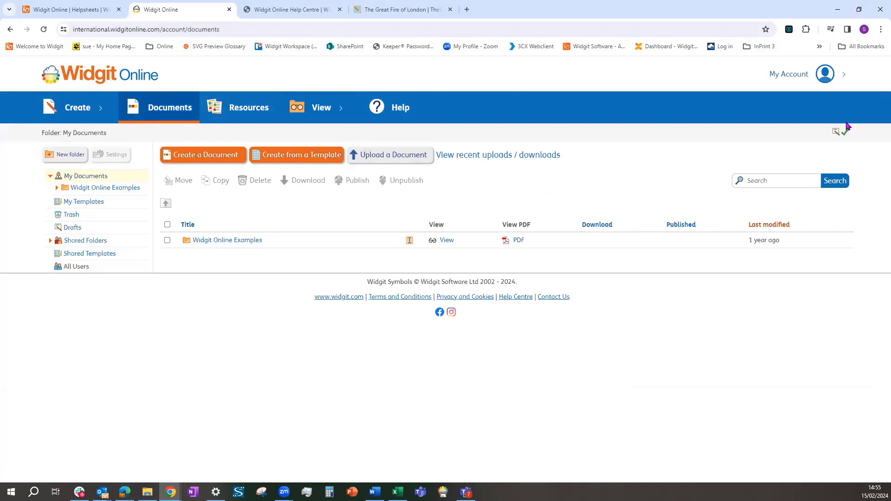
click(789, 74)
click(76, 107)
click(77, 106)
click(75, 110)
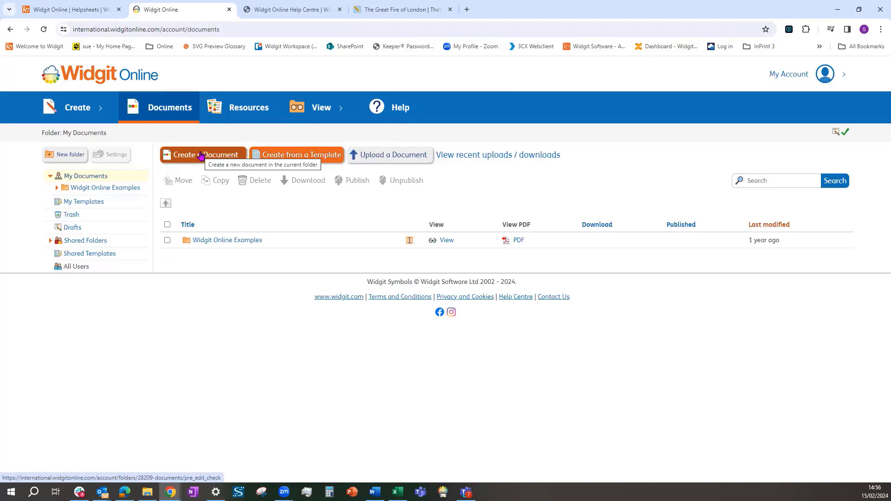
Step: Start a new document from a template in My Documents and look through the available template categories
click(291, 156)
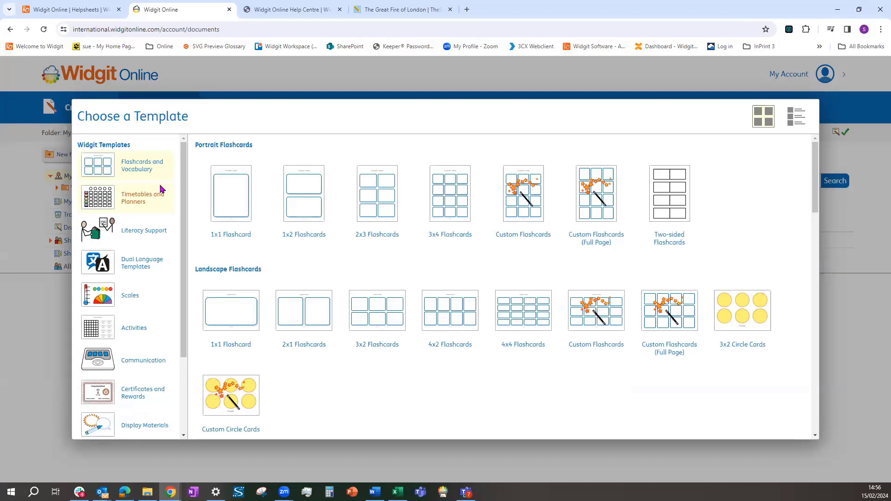
scroll(160, 179, down, 3)
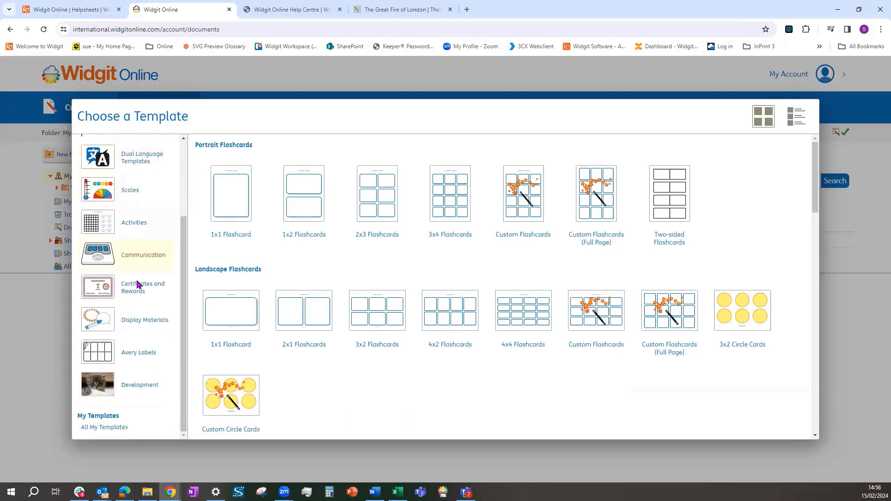
scroll(123, 296, up, 2)
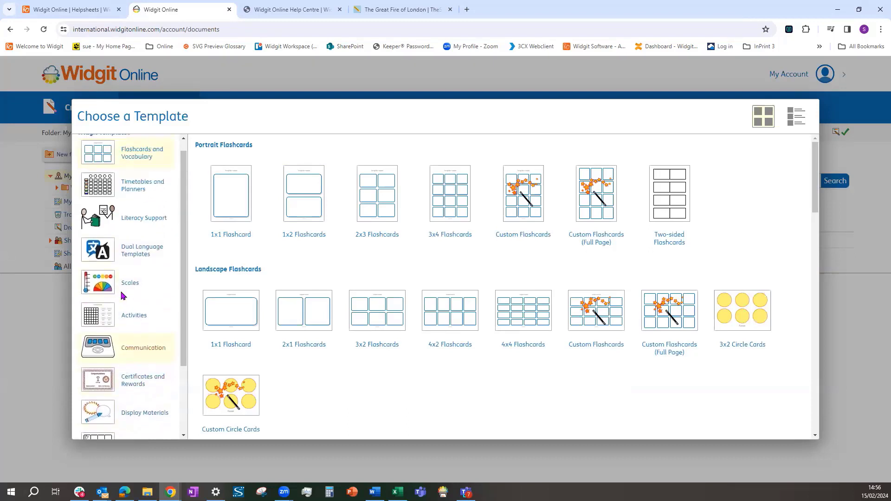
scroll(123, 296, up, 1)
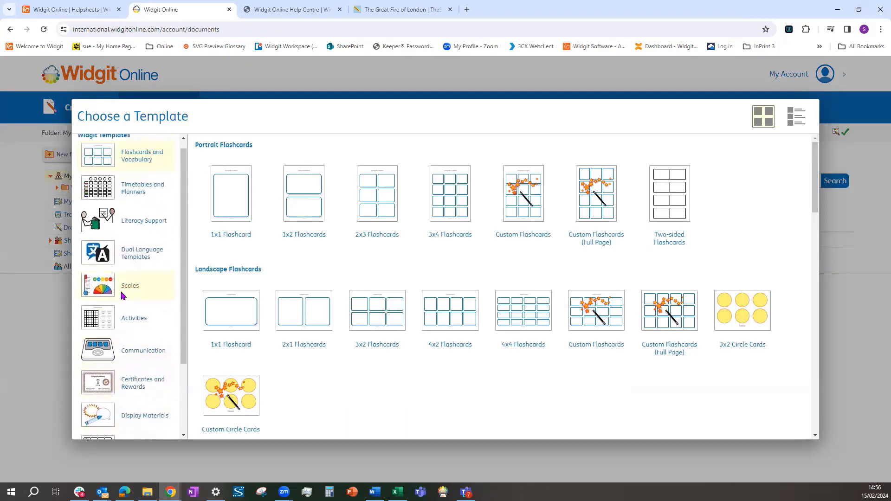
Step: Look through the Timetables and Planners templates and the Flashcards and Vocabulary templates, including the Picture and Word Banks
click(130, 202)
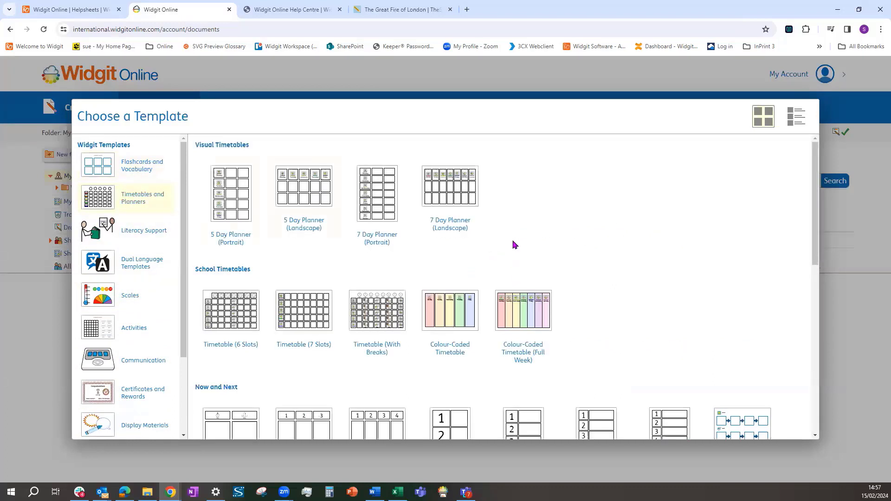
scroll(513, 244, down, 4)
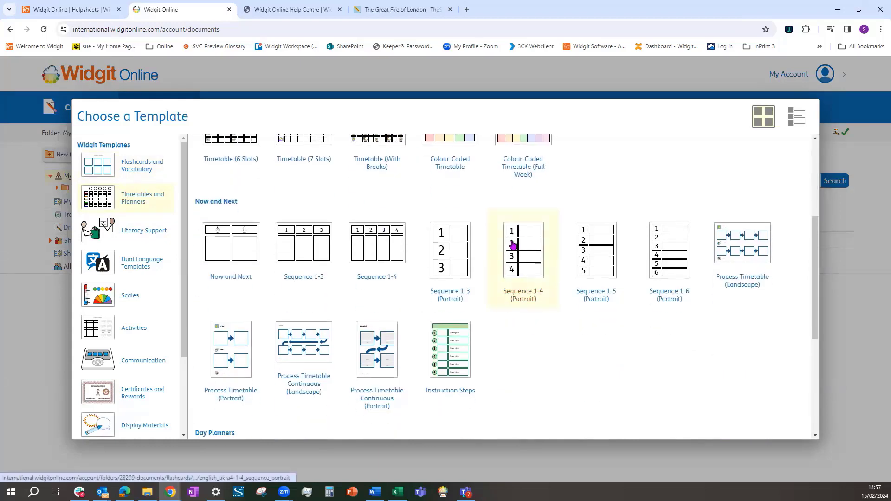
scroll(514, 245, down, 4)
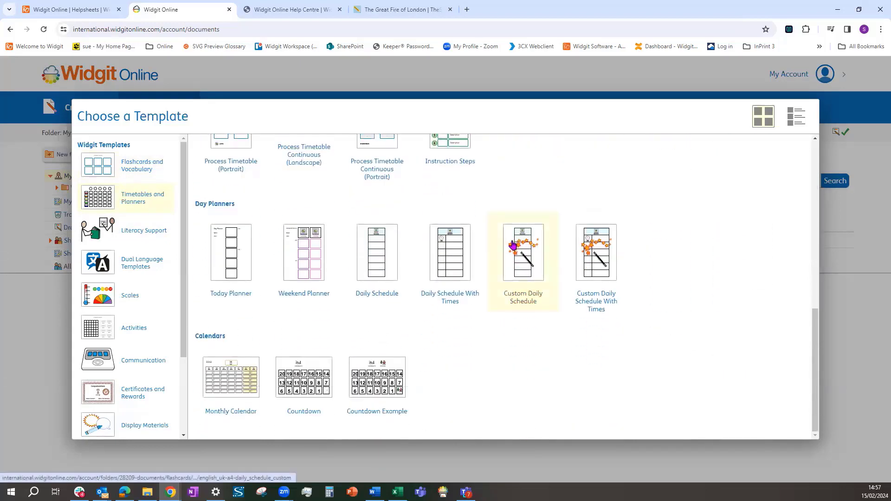
scroll(514, 245, up, 5)
scroll(513, 245, up, 2)
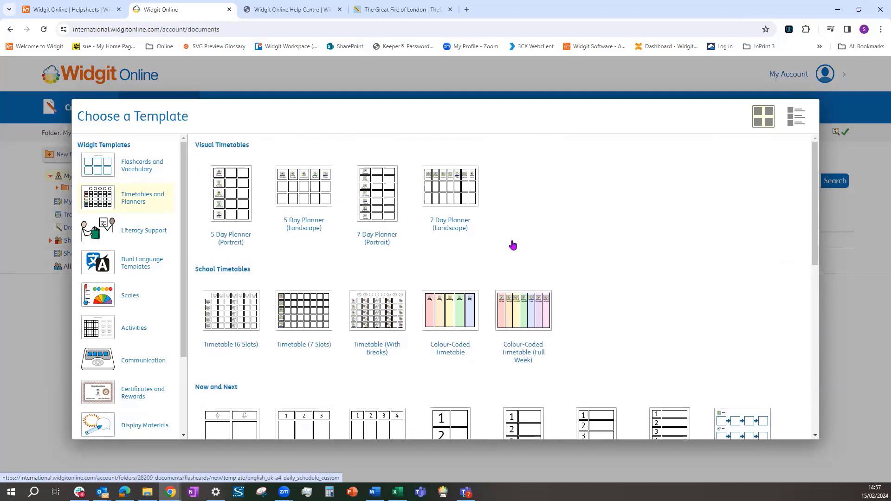
click(141, 162)
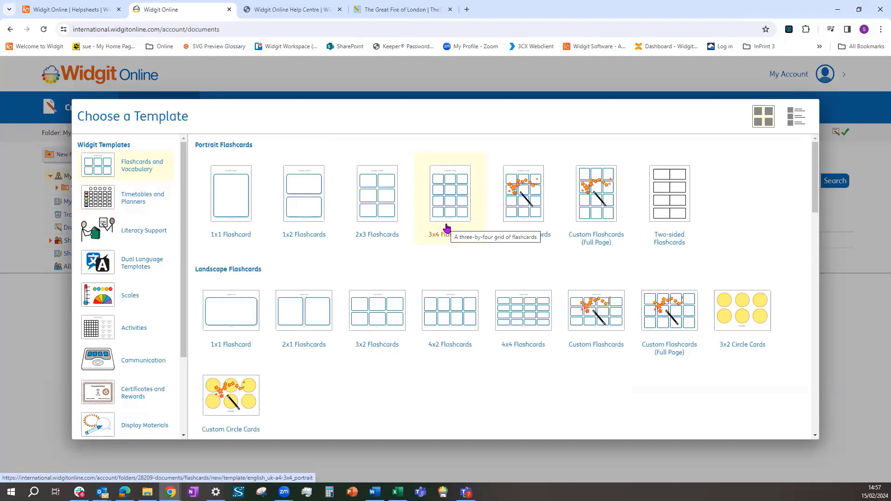
scroll(446, 227, down, 10)
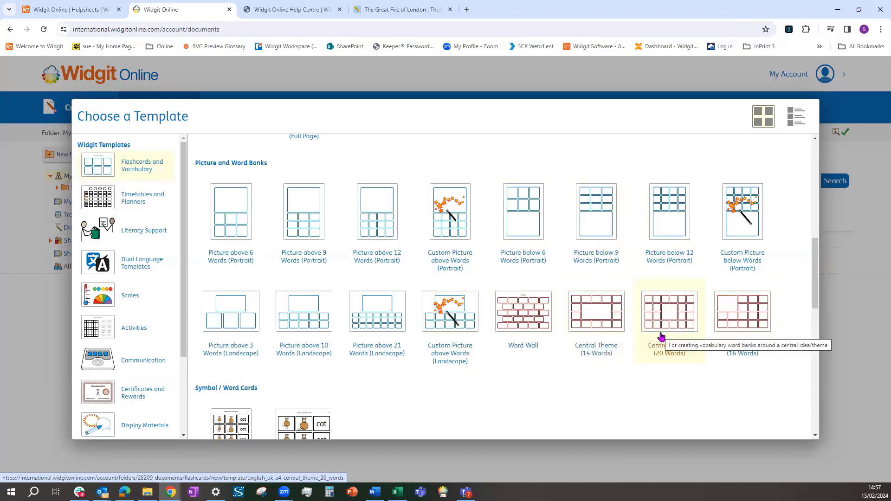
Step: Look through the Literacy Support templates, from Handwriting to Scaffolded Sentences, and the Scales templates down to Rainbow Scale
click(133, 237)
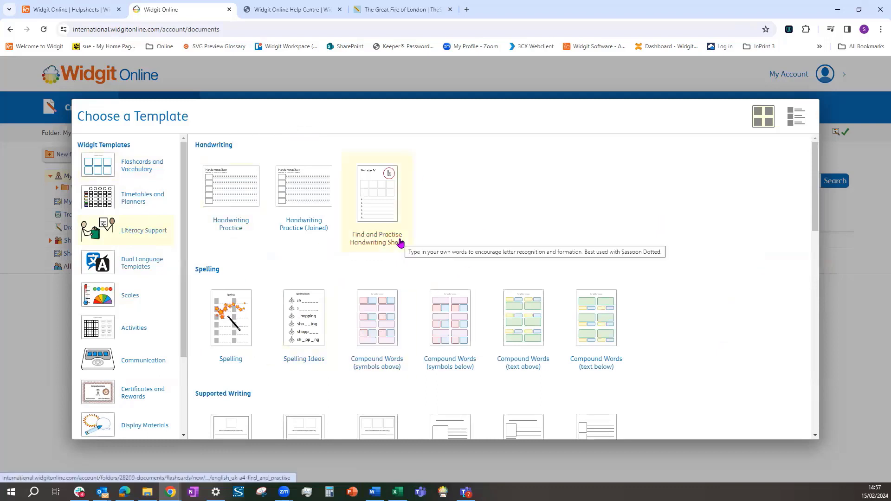
scroll(434, 261, down, 3)
scroll(408, 140, down, 2)
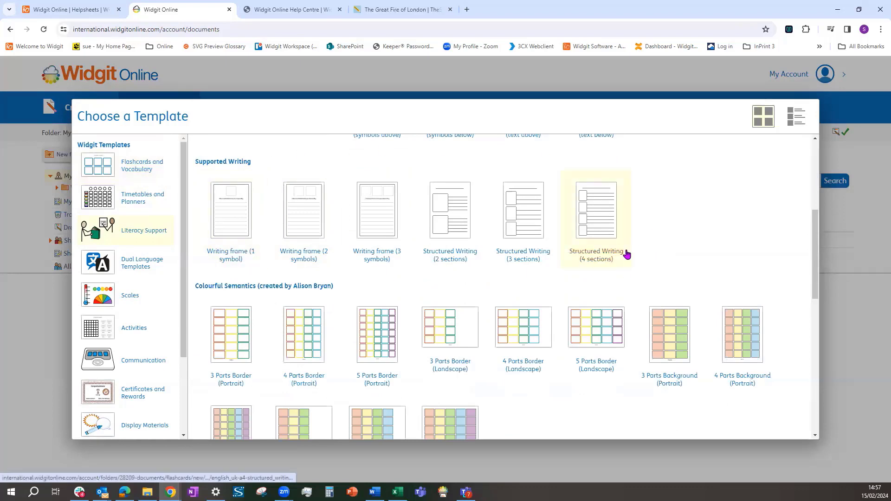
scroll(627, 254, down, 2)
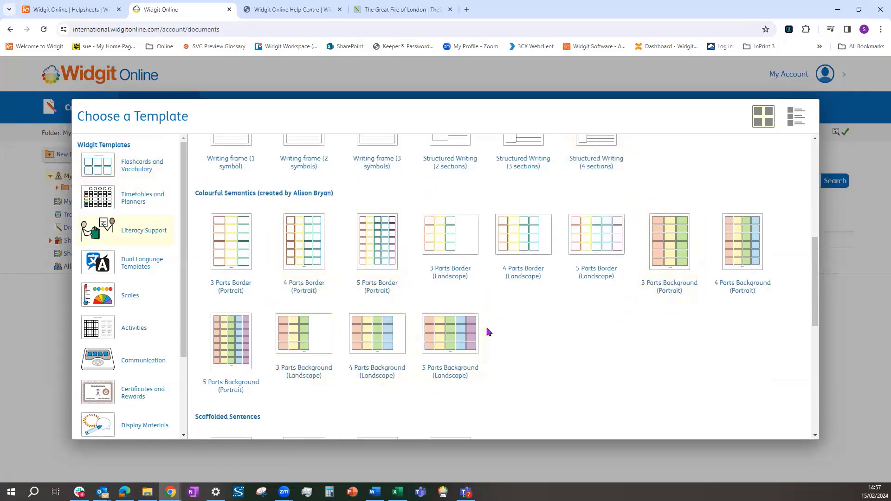
scroll(489, 332, down, 4)
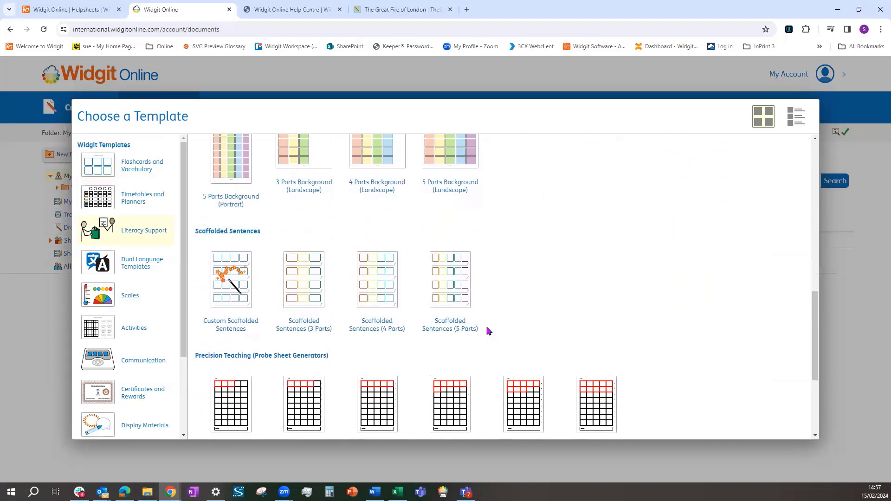
click(113, 303)
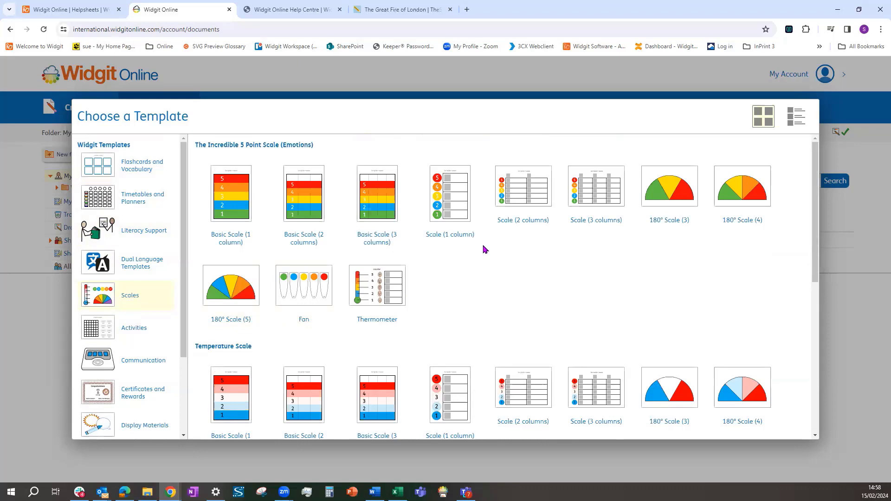
scroll(484, 250, down, 7)
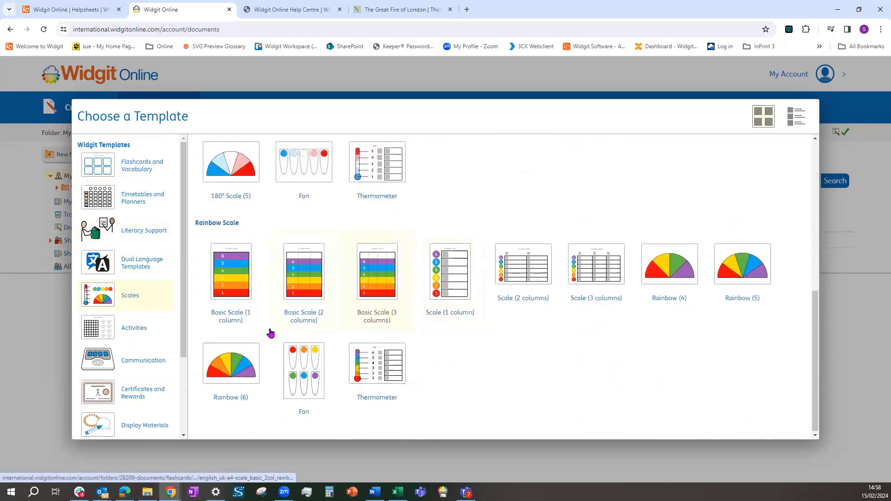
Step: Look through the Display Materials templates, including Speech Bubbles, Pointing, Display Shapes and Coloured Display Shapes
scroll(145, 346, down, 1)
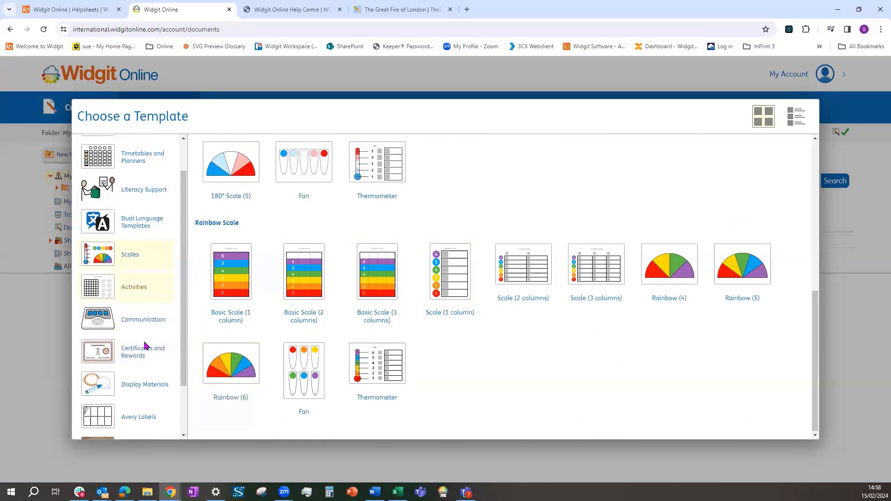
scroll(145, 346, down, 1)
click(143, 332)
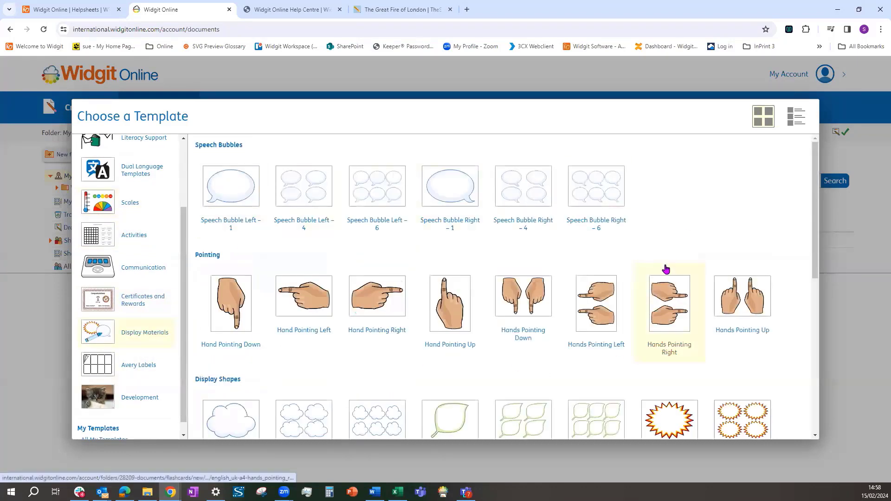
scroll(666, 267, down, 5)
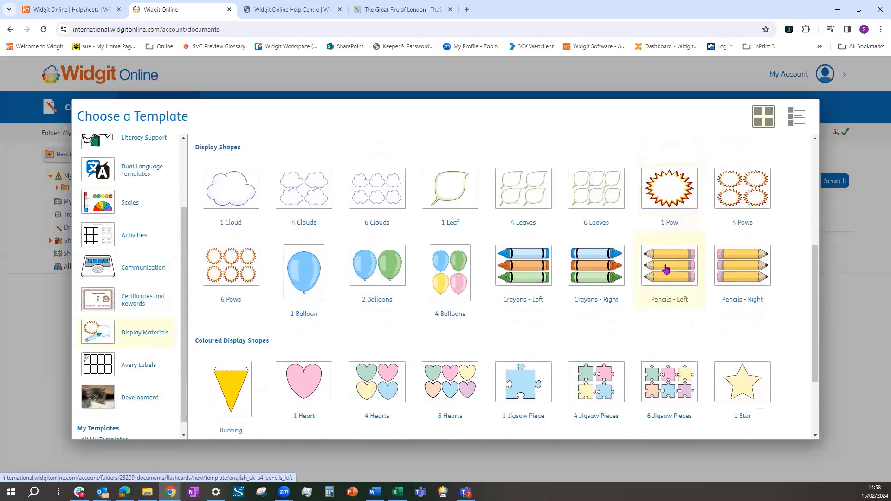
scroll(666, 268, down, 2)
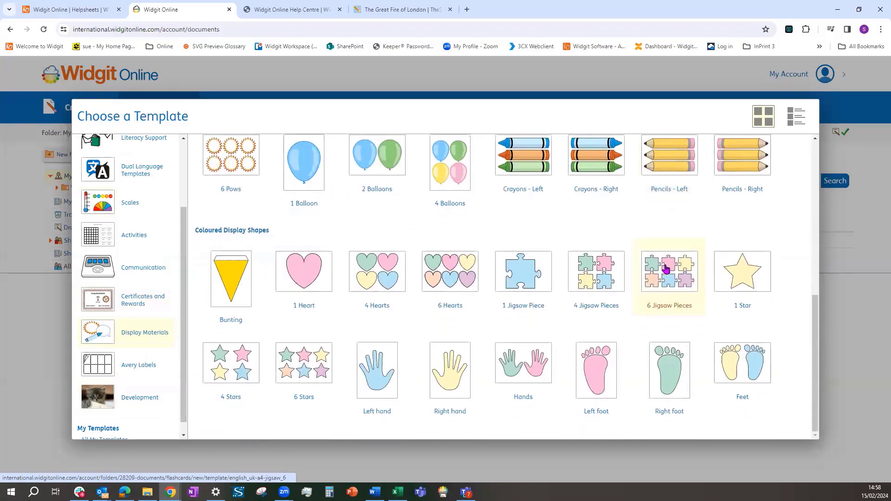
scroll(359, 274, up, 3)
scroll(157, 283, up, 2)
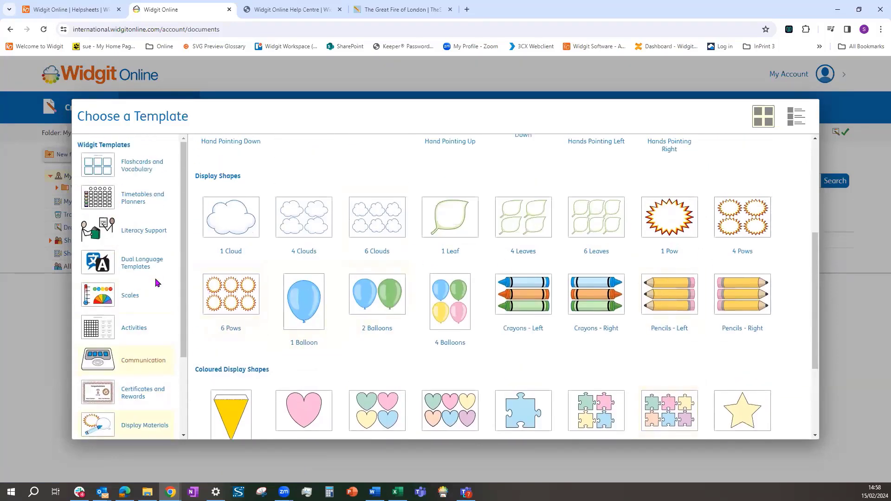
Step: View the column and row options of the landscape Custom Flashcards template without creating a document
click(130, 169)
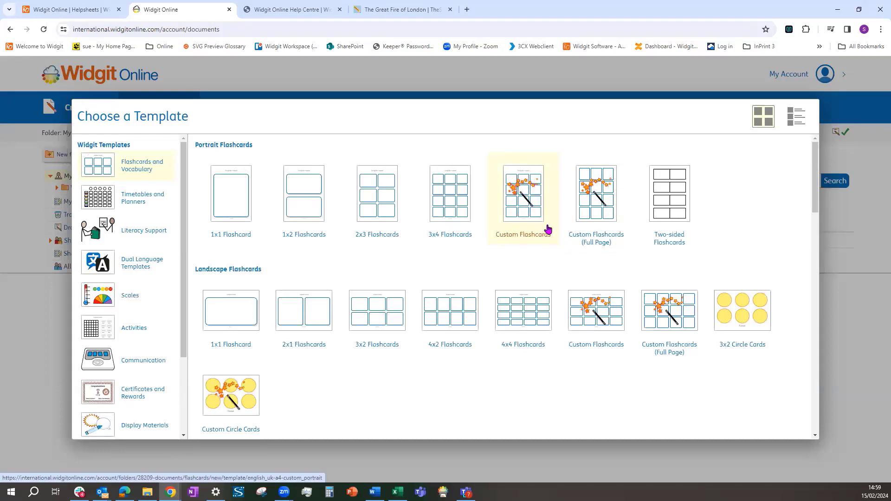
click(599, 317)
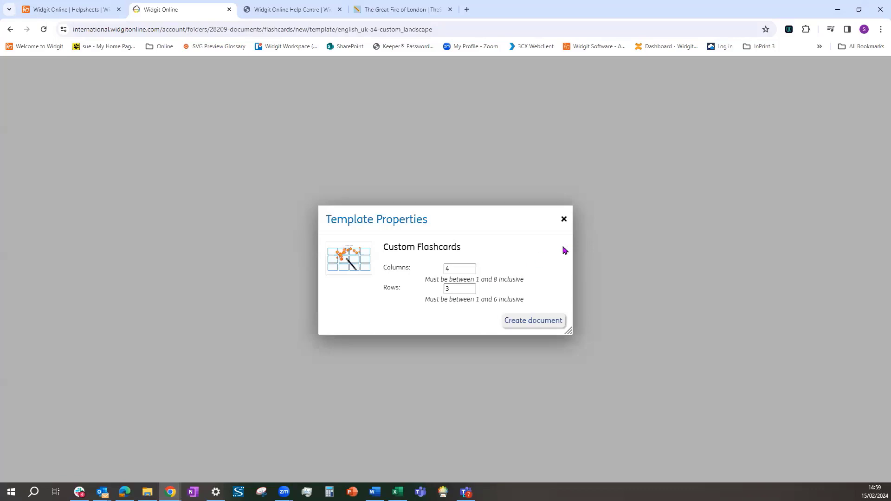
click(564, 220)
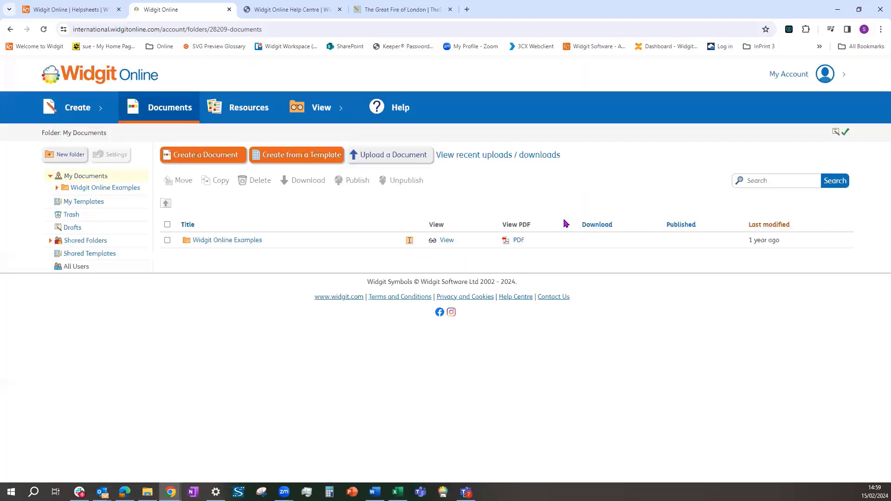
Step: Create a document from the portrait 2x3 Flashcards template and title it "Example"
click(280, 159)
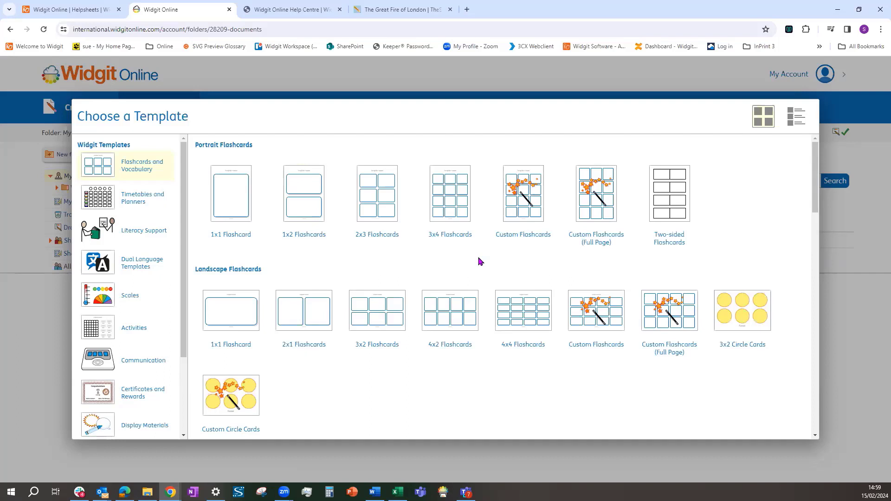
click(377, 214)
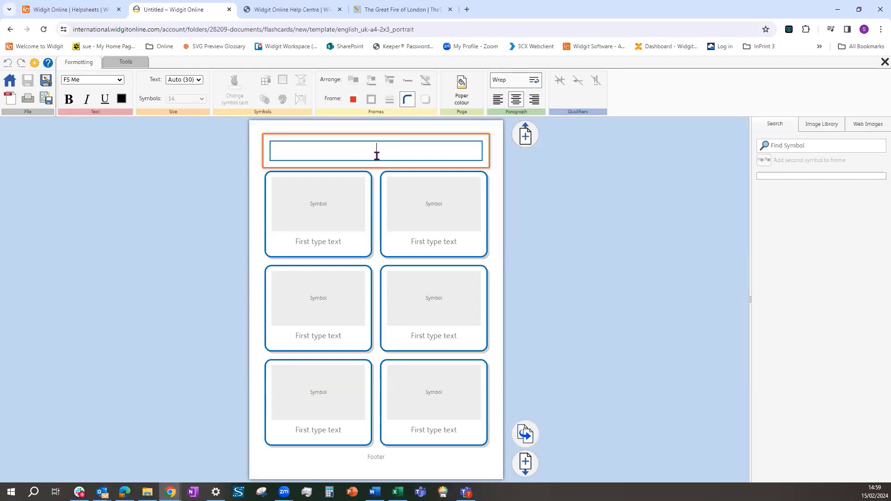
text(Example)
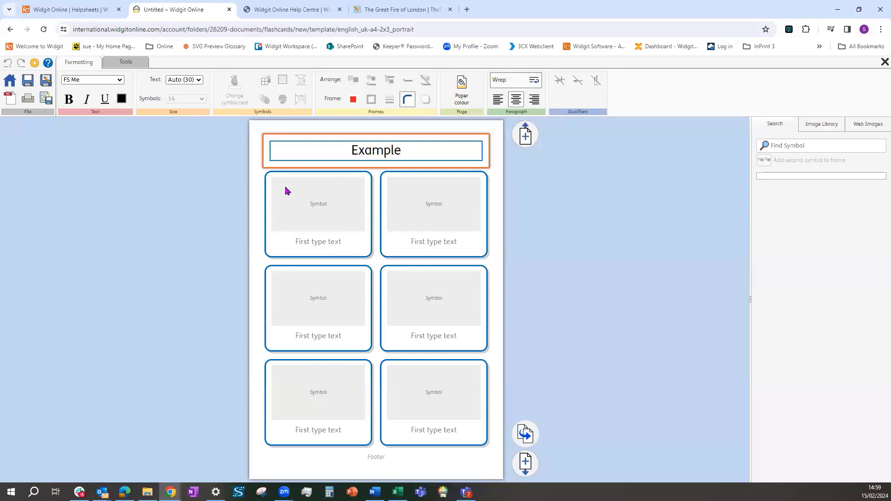
Step: Enter "school" in the first flashcard and "dog" followed by a line break in the second
click(313, 243)
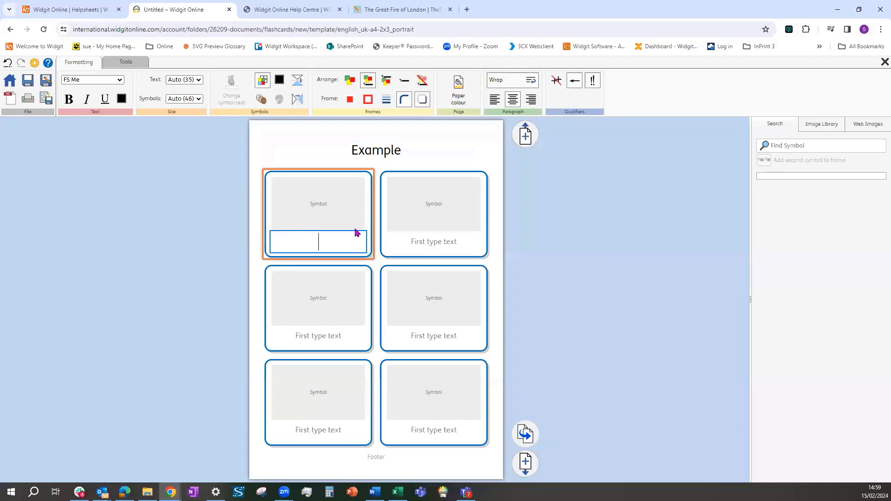
text(school)
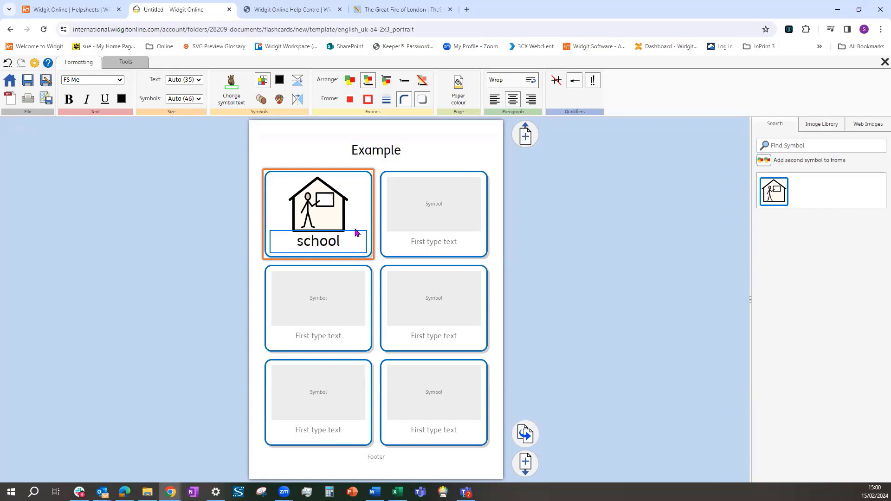
click(436, 244)
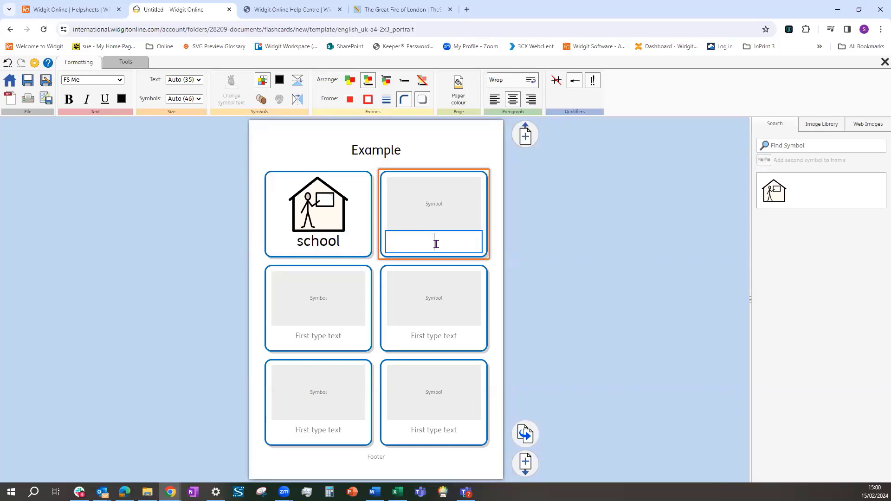
text(dog)
key(Return)
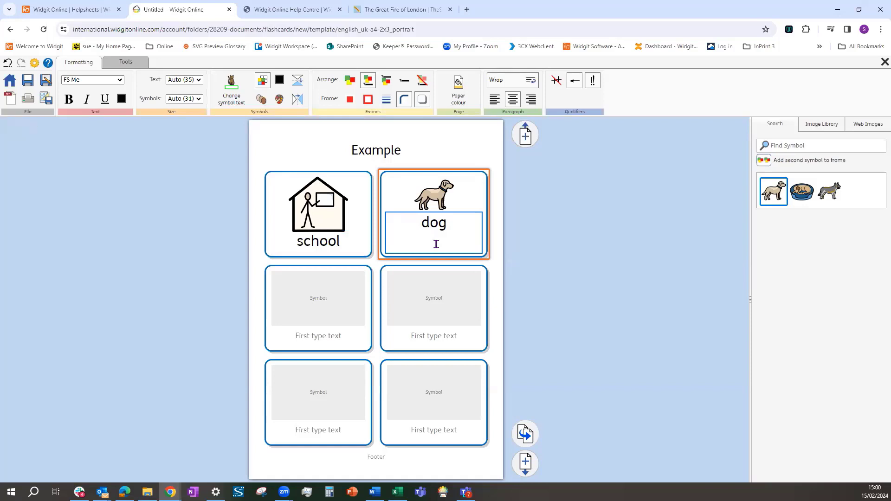
Step: Remove the extra line break from the dog flashcard and change its symbol to the dog lying in a basket
key(BackSpace)
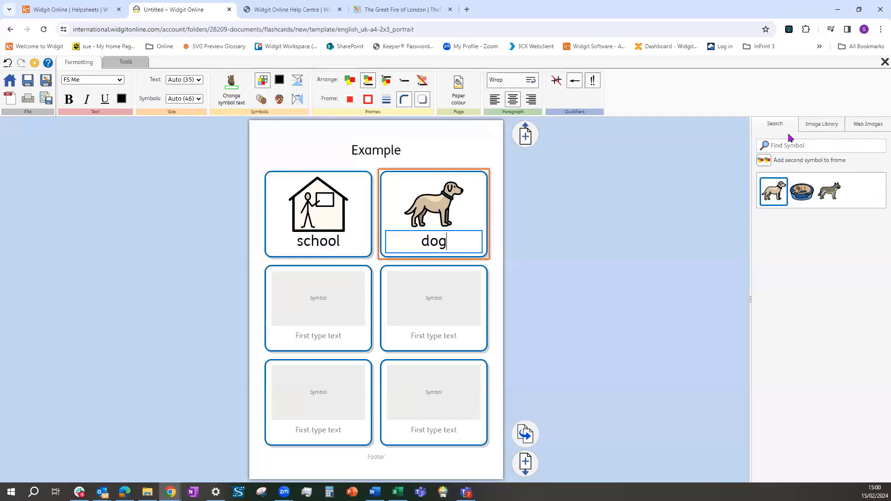
click(804, 194)
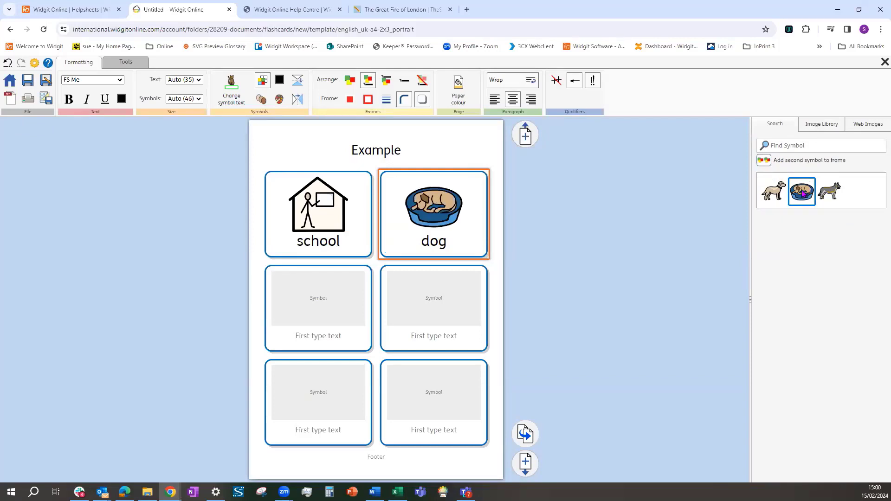
Step: Enter "crowd" and "quiet" in the two flashcards of the middle row
click(309, 340)
text(crowd)
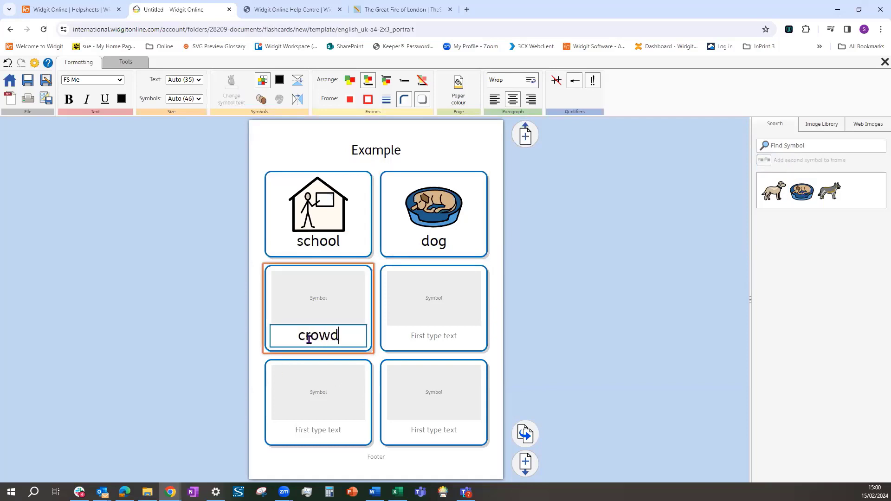
key(Tab)
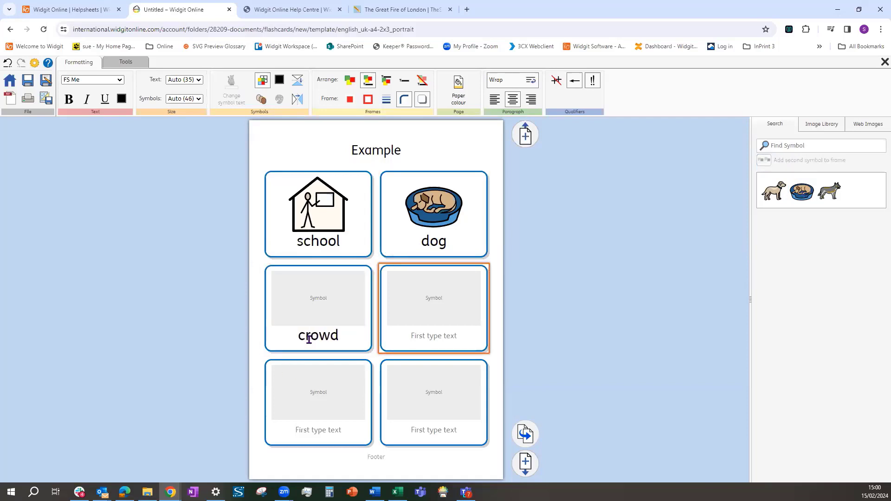
text(s)
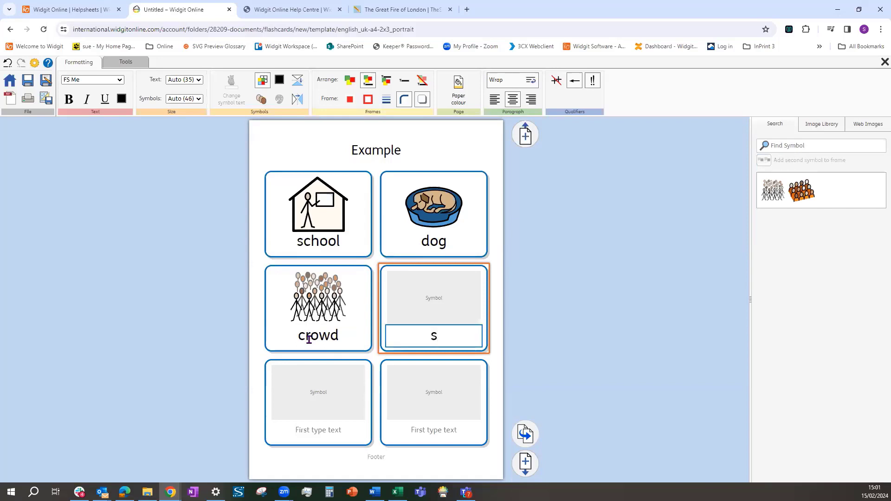
key(BackSpace)
text(quiet)
key(Tab)
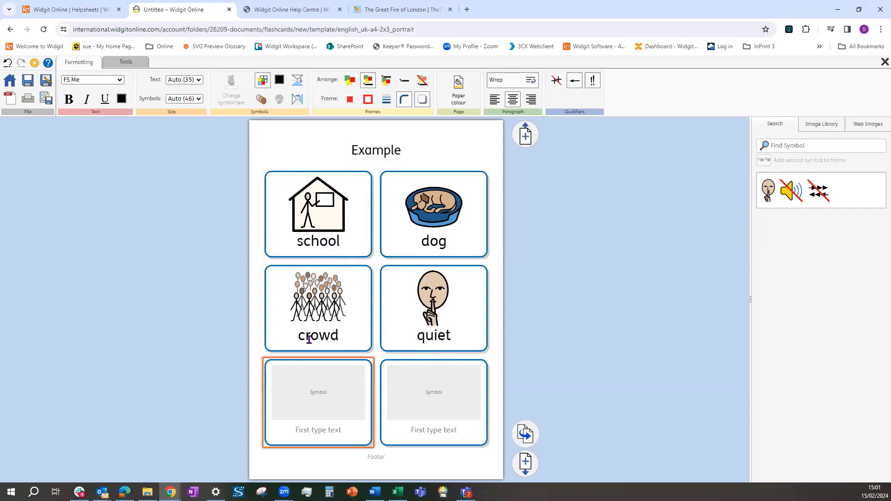
Step: Fill the bottom-row flashcards with "sit" and a teacher's title and surname
text(sit)
key(Tab)
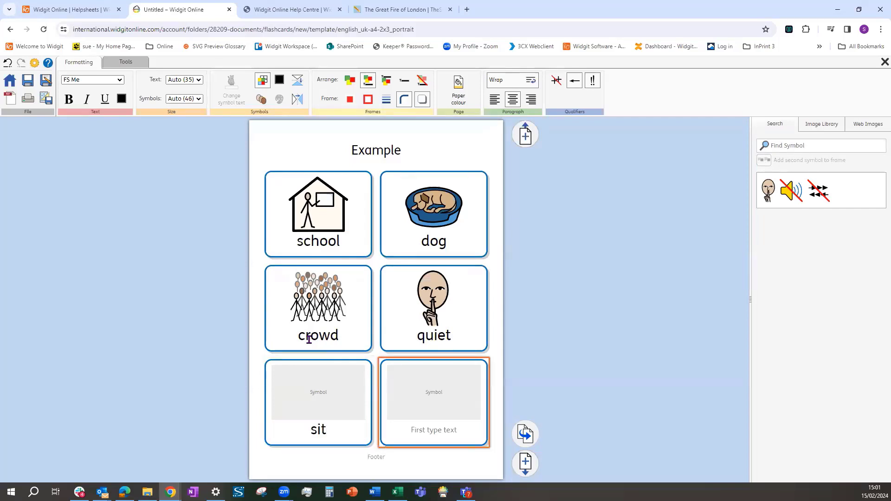
text(Mrs Gra)
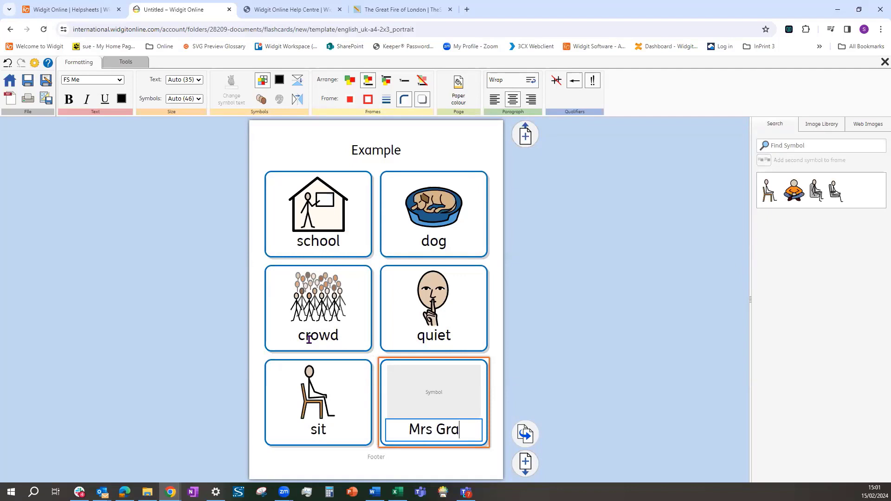
text(yson)
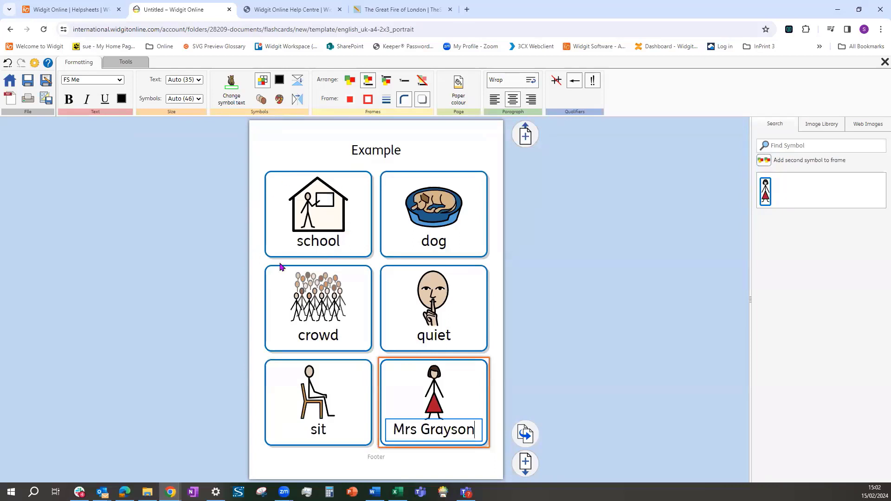
Step: Change the symbol text of the school flashcard to "Thornhill School", keeping its symbol
click(318, 240)
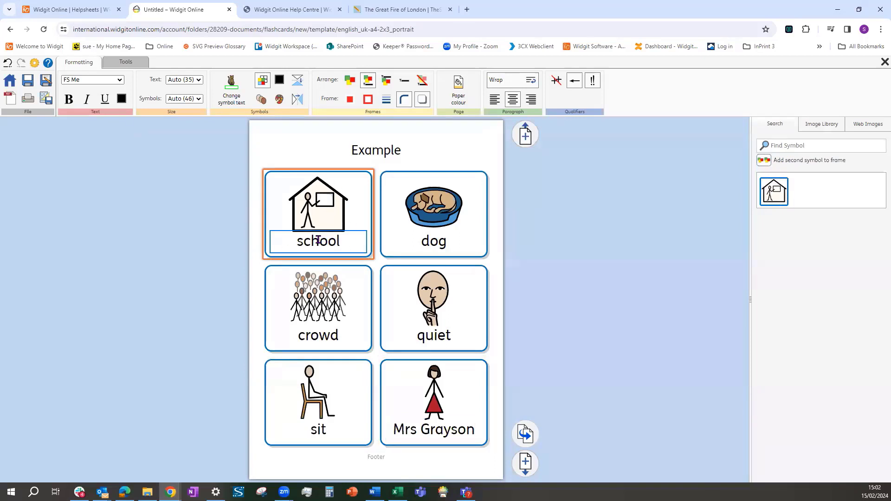
click(230, 103)
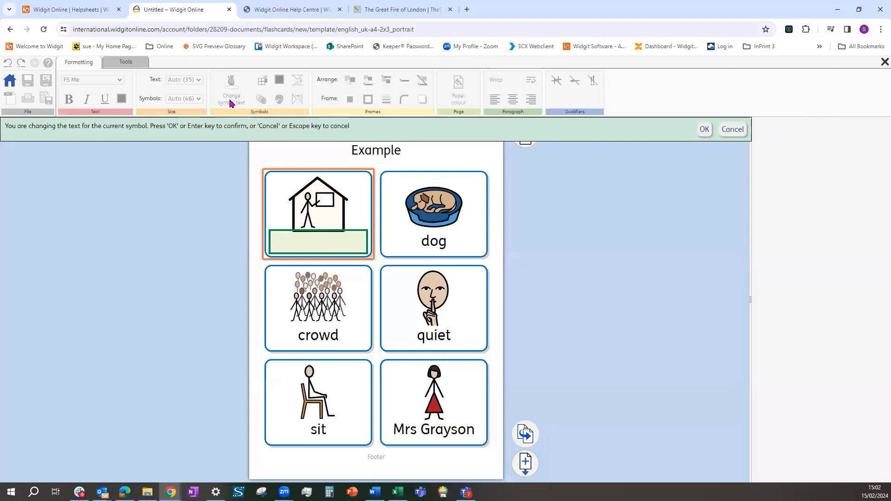
text(Thornhill )
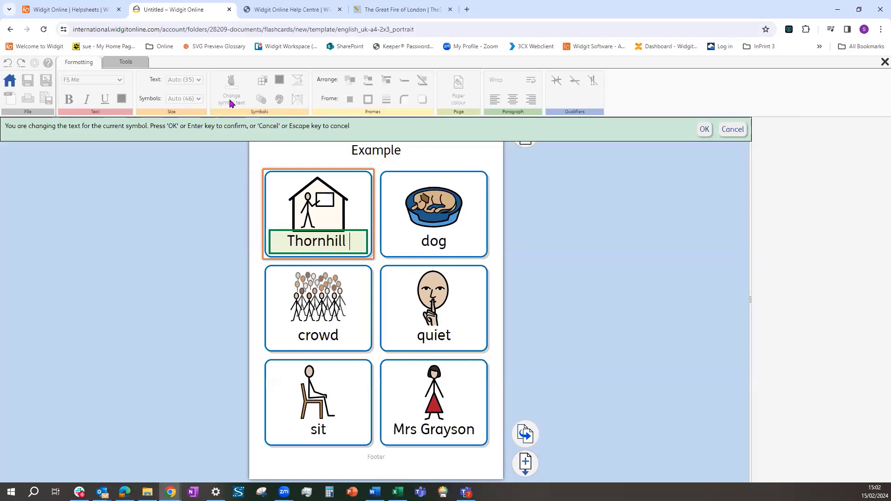
text(School)
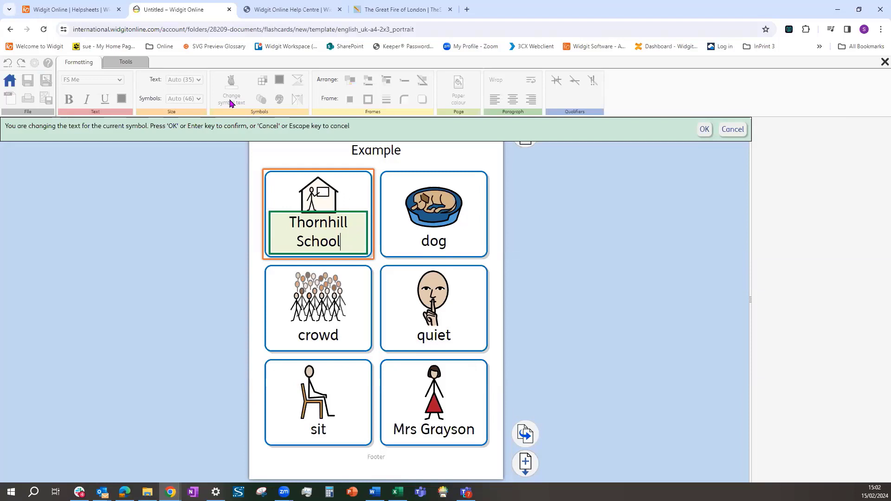
click(705, 131)
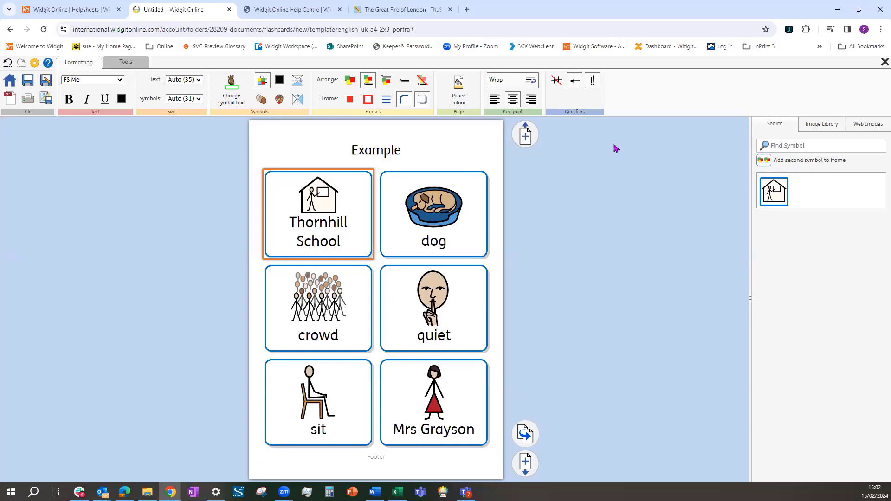
Step: Search the symbols for "labrador" and use the sitting labrador as the dog flashcard's symbol
click(437, 245)
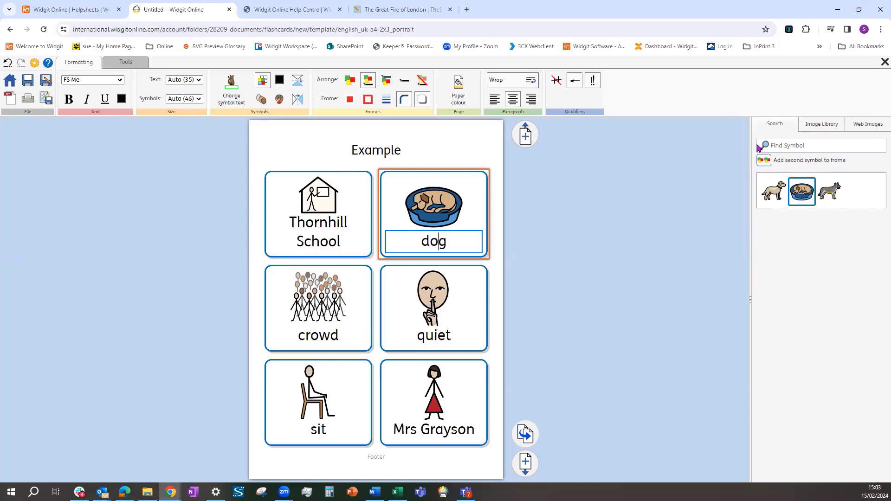
click(783, 145)
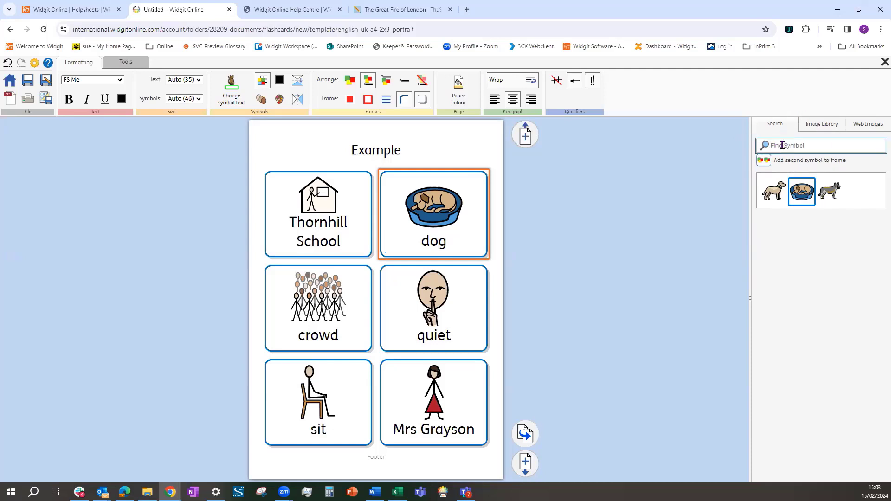
text(labrador)
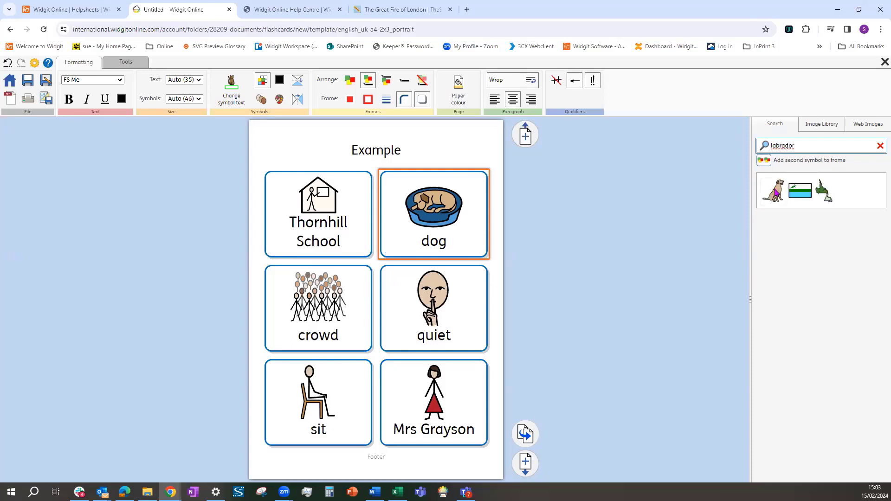
click(775, 192)
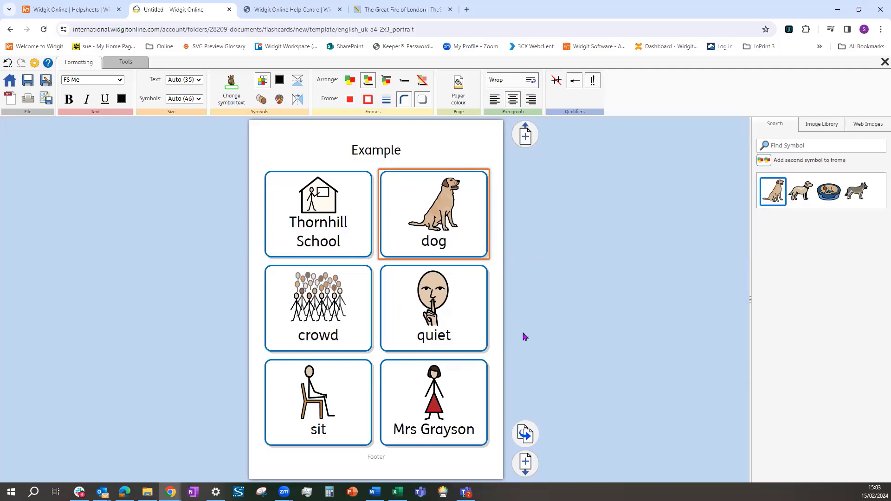
Step: Try the second-darkest skin tone on the quiet flashcard's symbol and settle on the darkest one
click(431, 334)
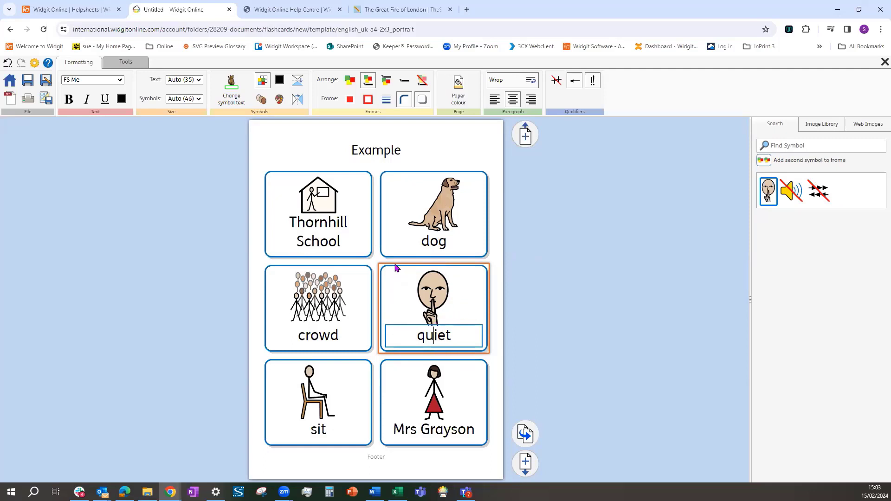
click(266, 104)
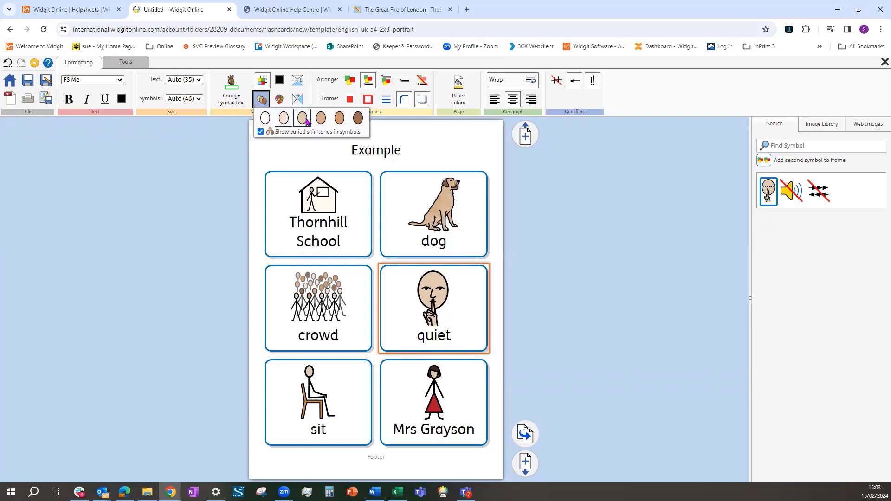
click(340, 119)
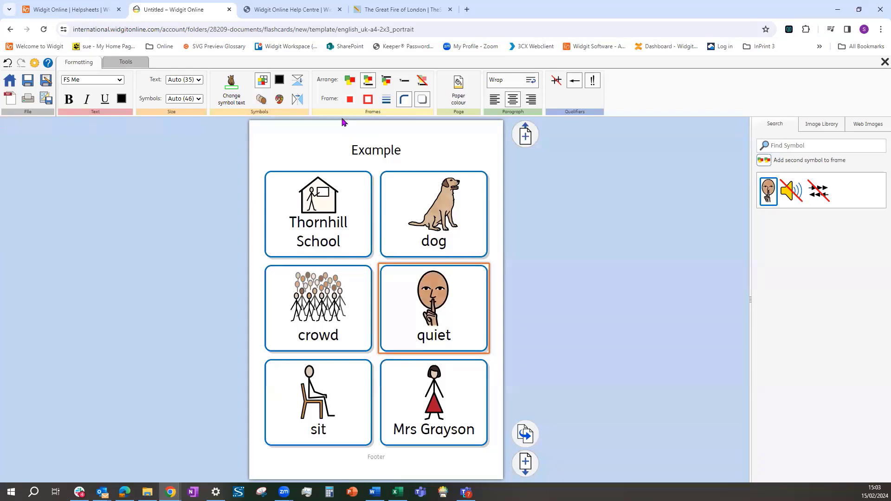
click(262, 101)
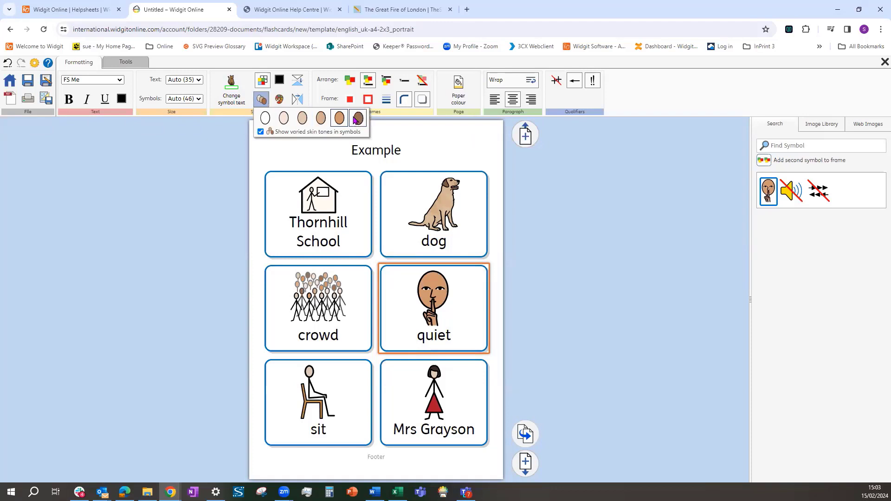
click(355, 120)
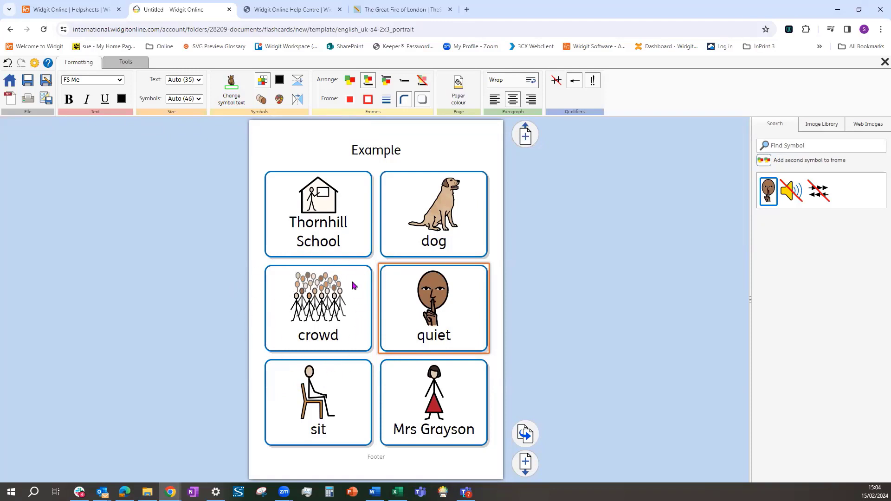
Step: Apply the second-darkest skin tone to the crowd symbol with varied skin tones off, and switch varied skin tones back on
click(311, 334)
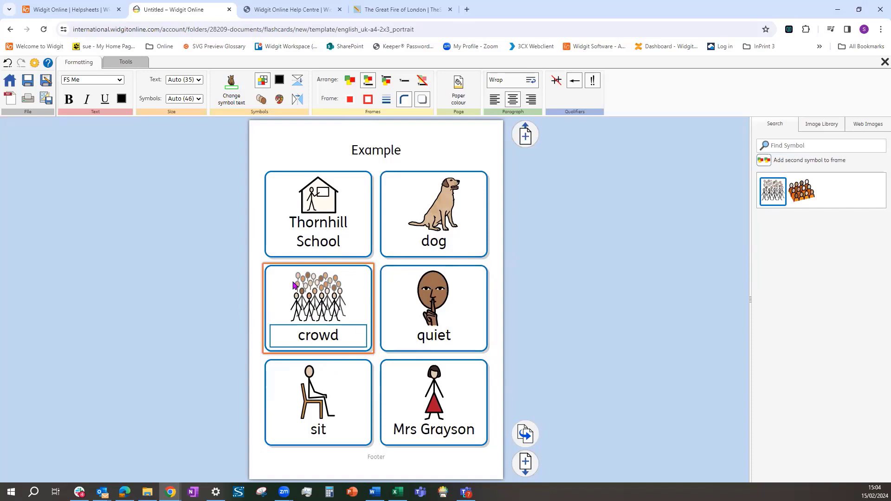
click(263, 100)
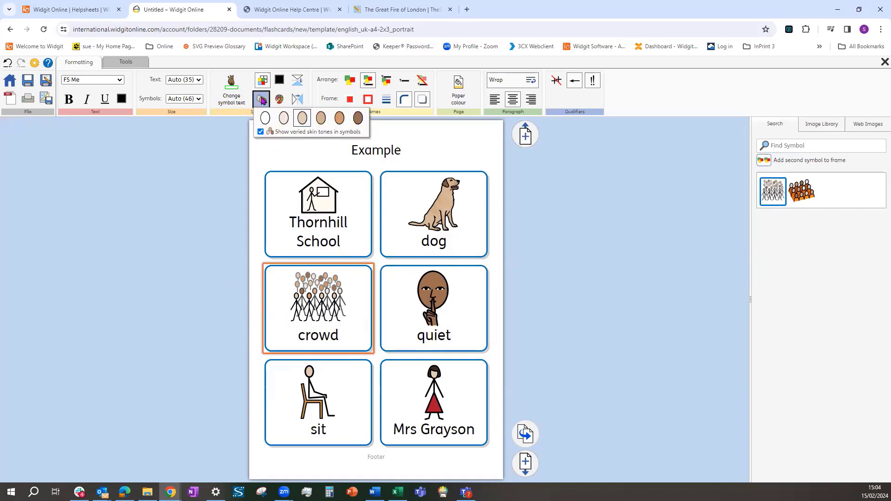
click(261, 133)
click(260, 133)
click(341, 120)
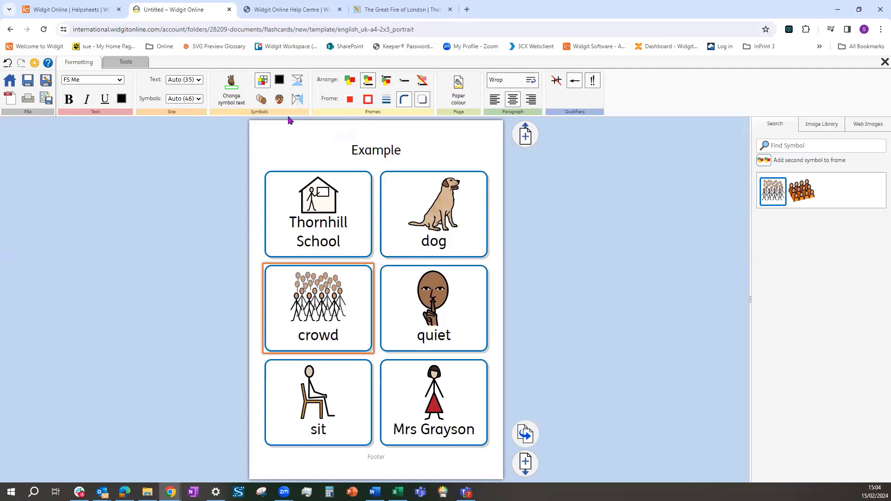
click(261, 98)
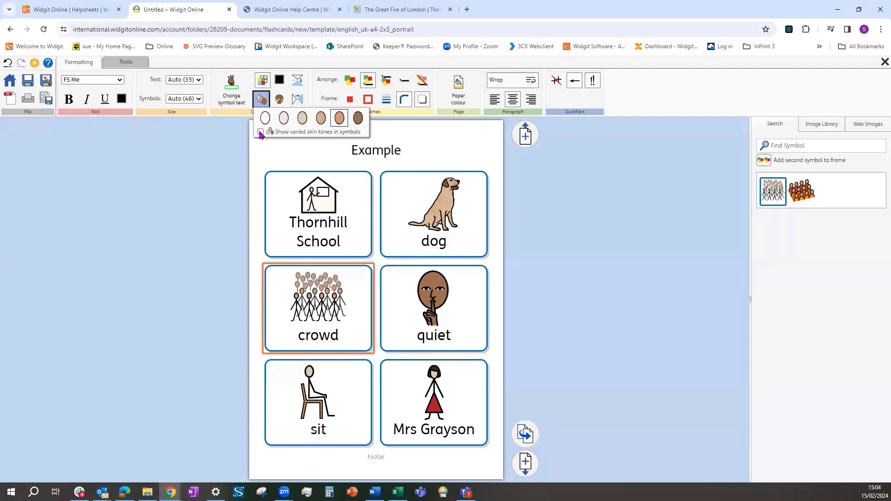
click(260, 131)
Step: Change the sit flashcard's symbol to the person sitting cross-legged in an orange top
click(320, 428)
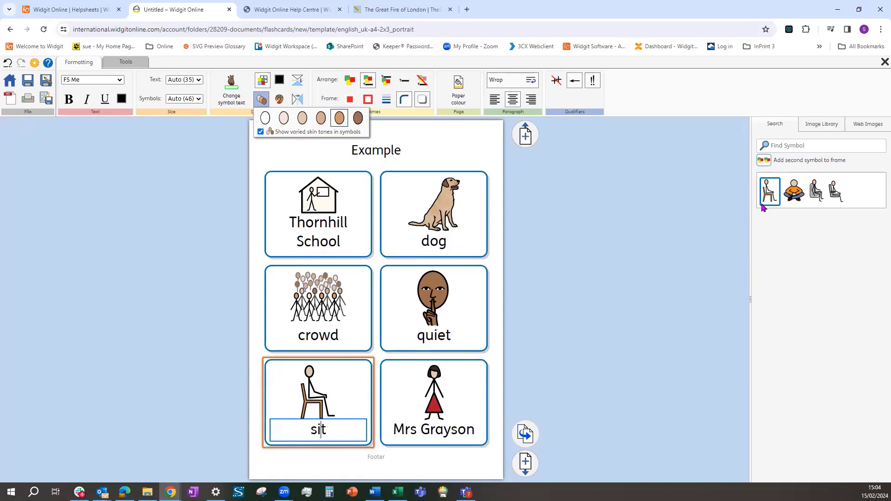
click(799, 199)
click(800, 199)
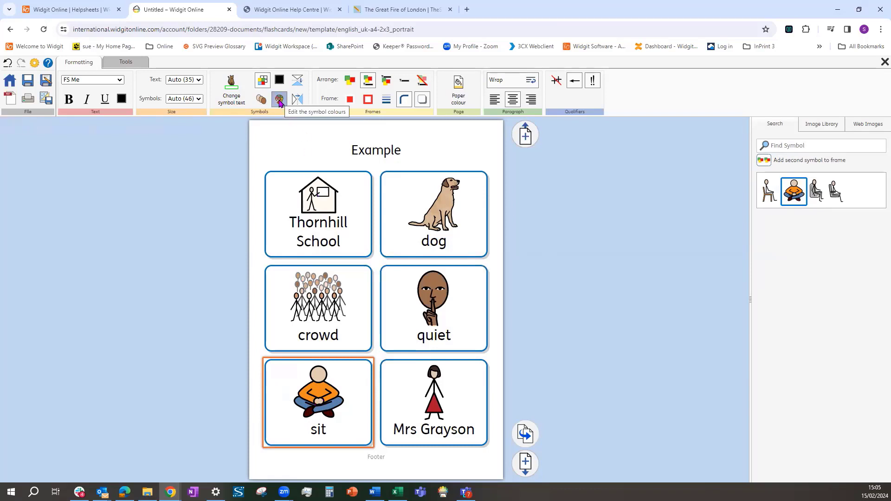
Step: Recolour the sit flashcard's symbol with a dark blue top, dark grey trousers and black shoes
click(280, 100)
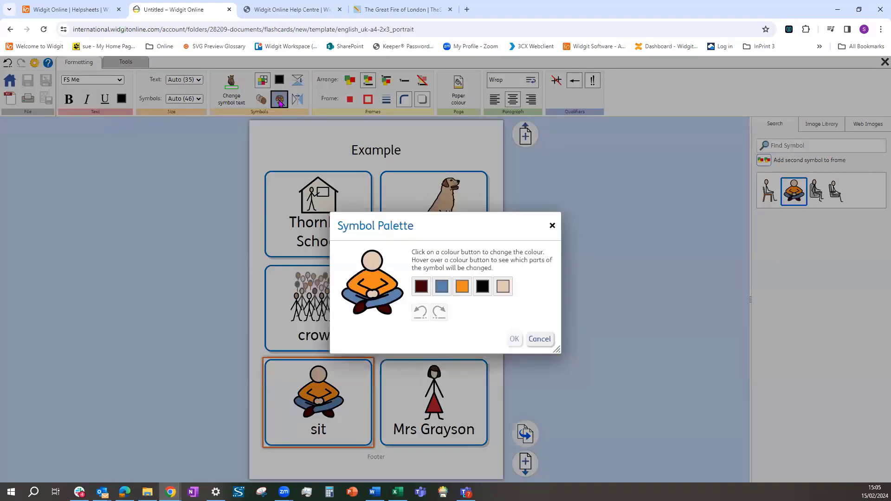
mouse_move(466, 290)
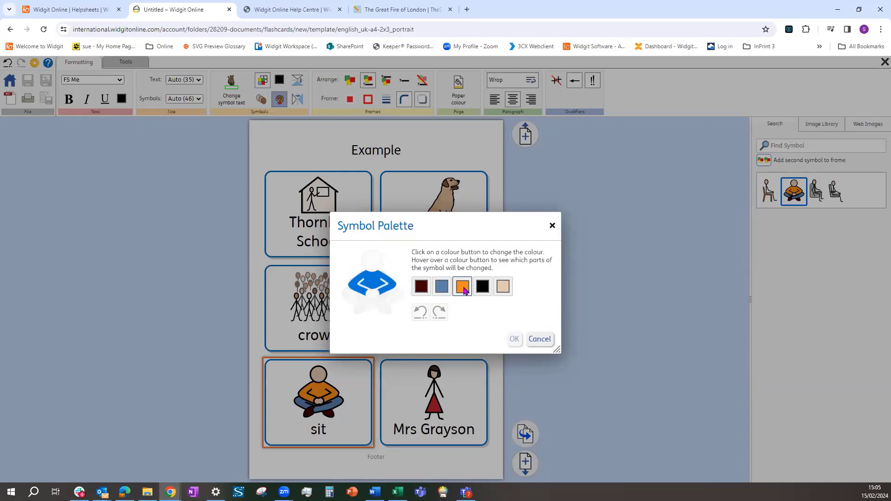
click(463, 288)
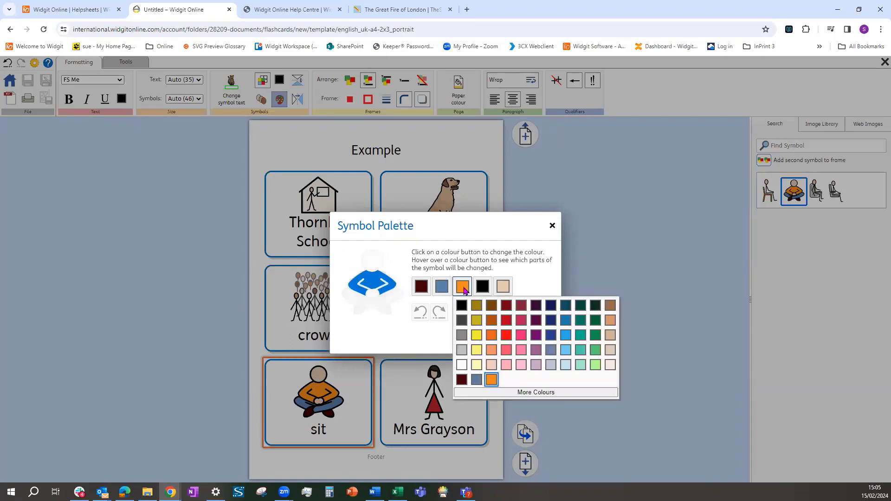
click(551, 337)
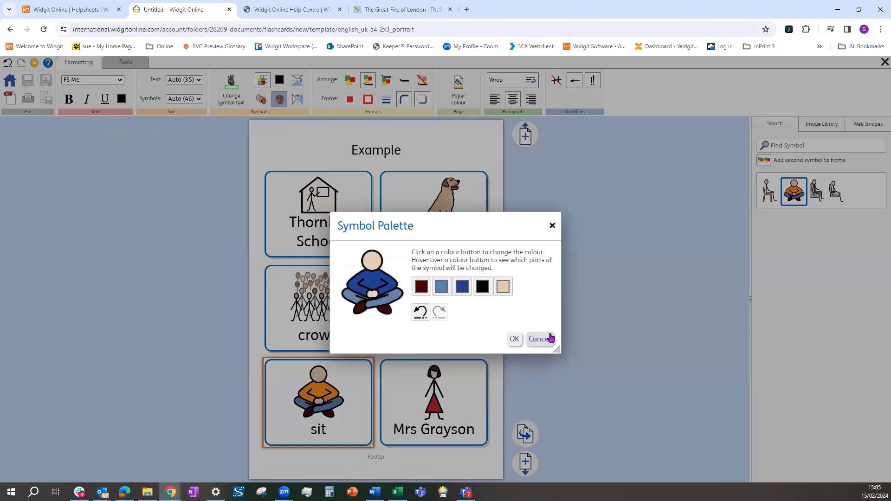
click(443, 288)
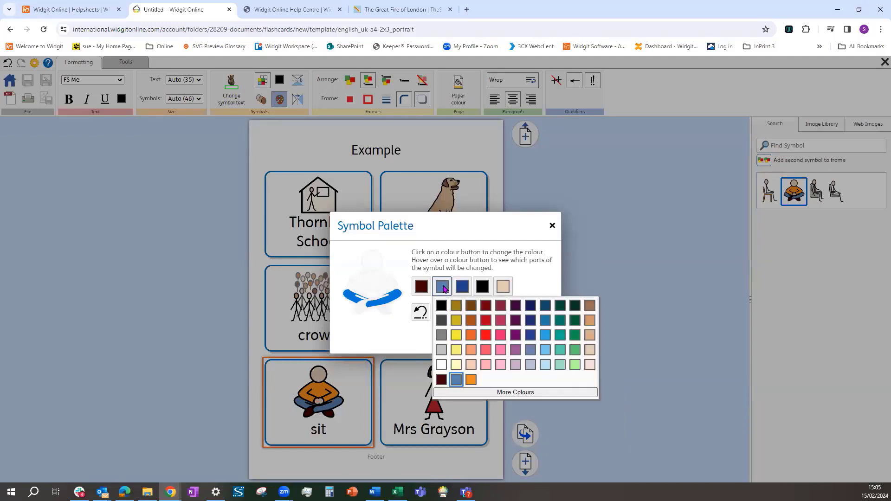
click(441, 321)
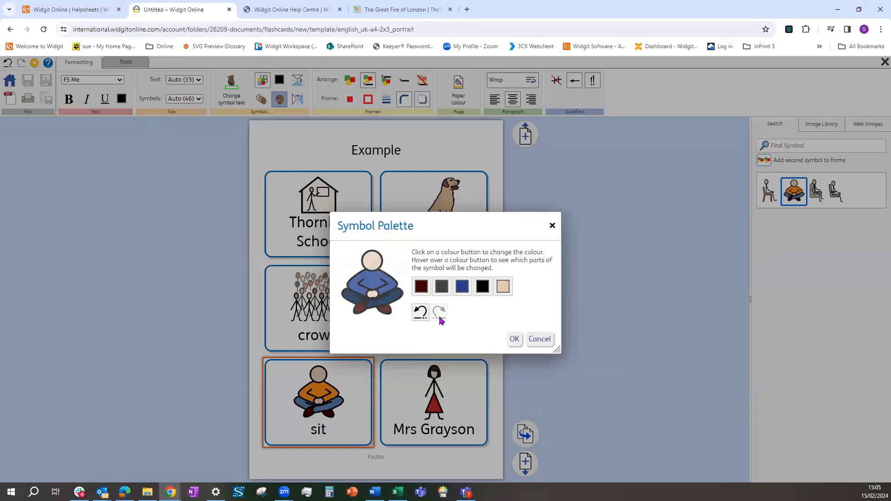
click(420, 289)
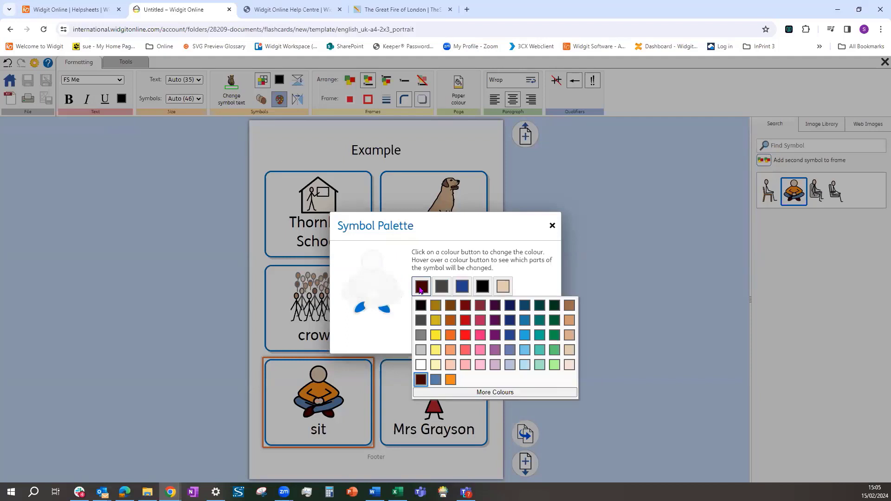
click(421, 305)
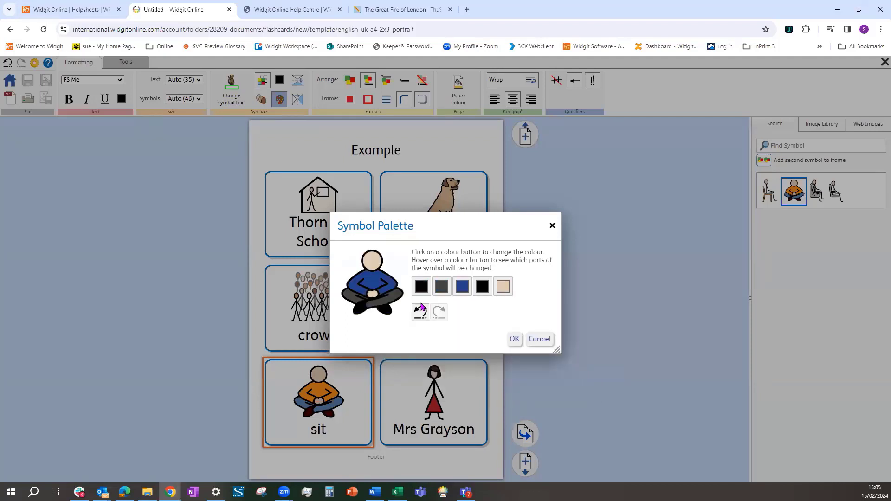
click(514, 340)
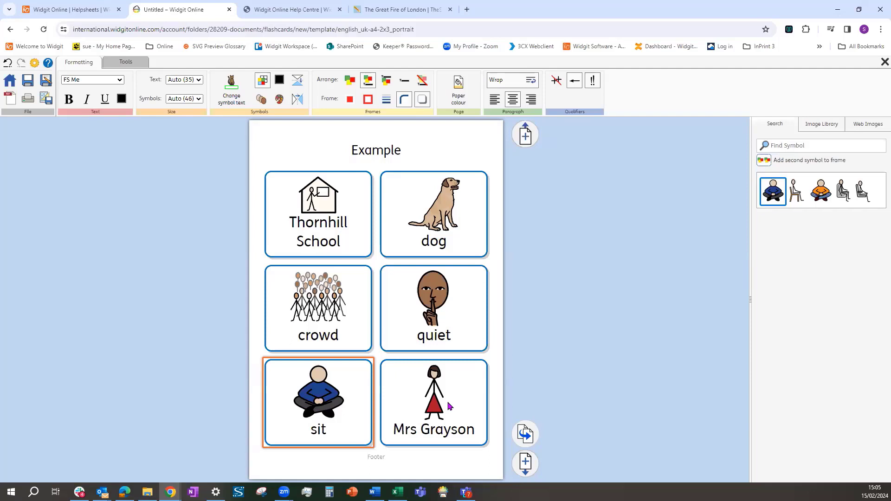
Step: Open the image library for the flashcard showing the woman in the red skirt
click(429, 432)
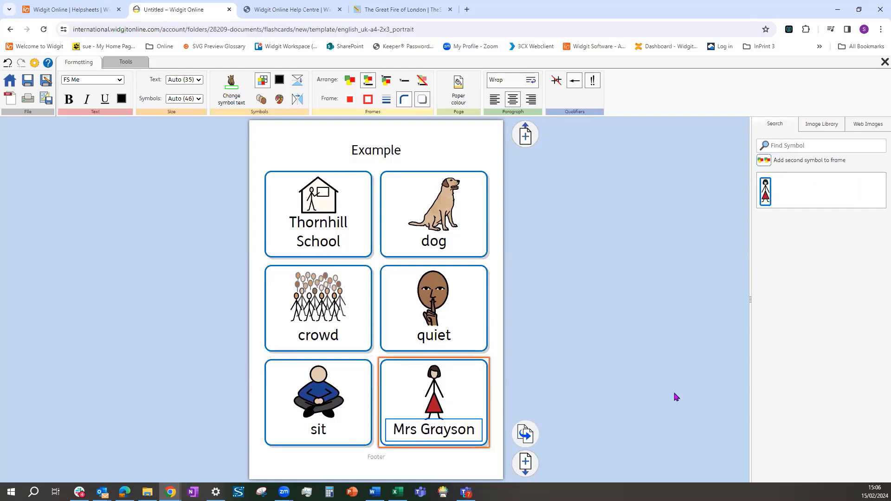
click(813, 129)
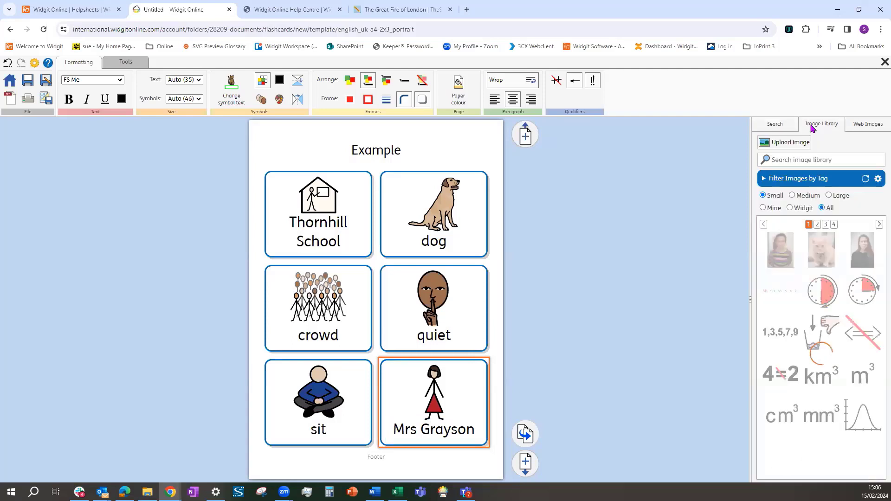
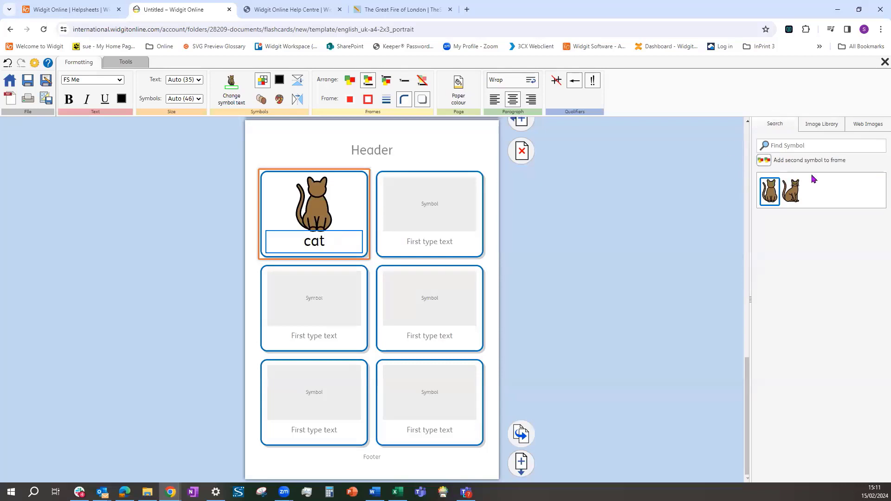
Step: Replace the cat flashcard's symbol with the ginger cat photo from the image library and add the front-facing brown cat as a second symbol
click(822, 124)
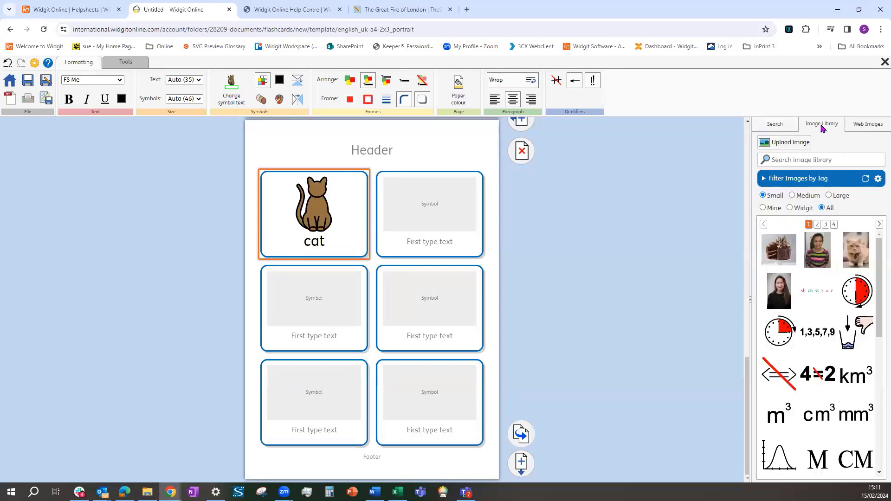
click(861, 258)
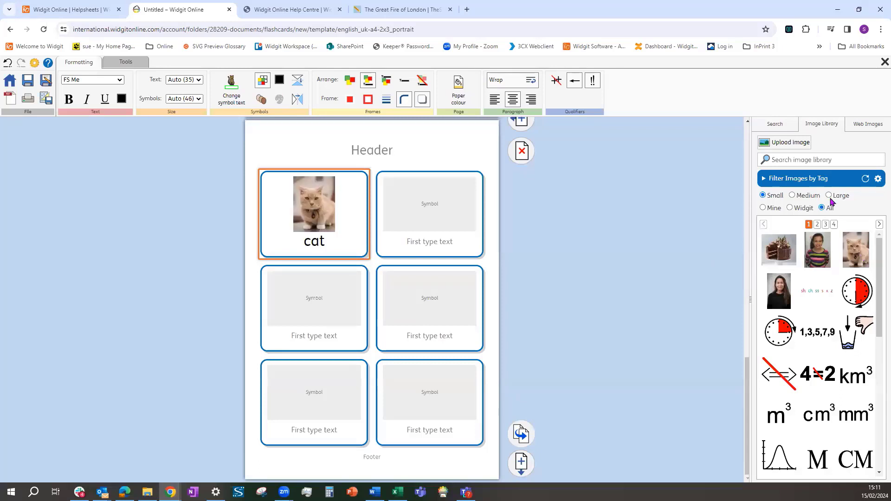
click(777, 125)
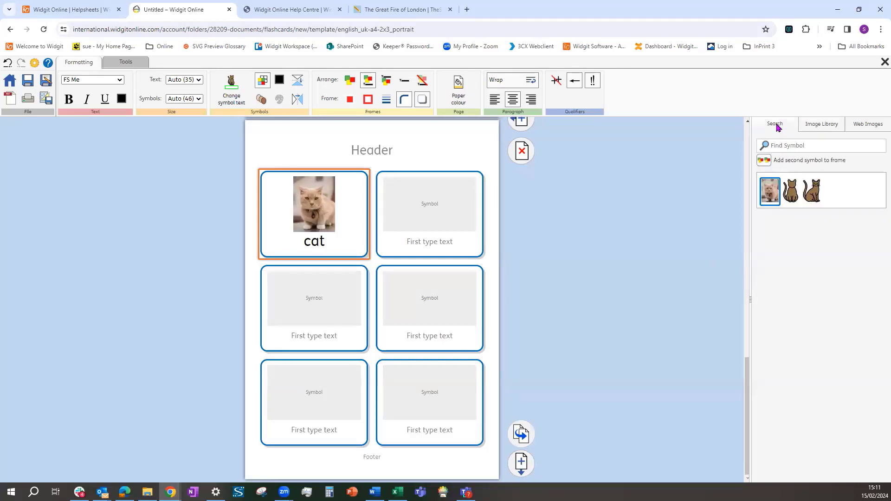
click(794, 162)
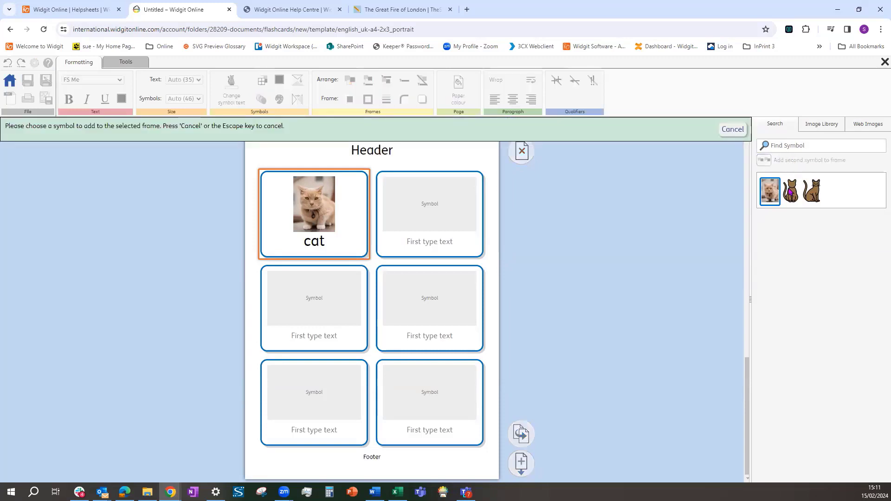
click(791, 191)
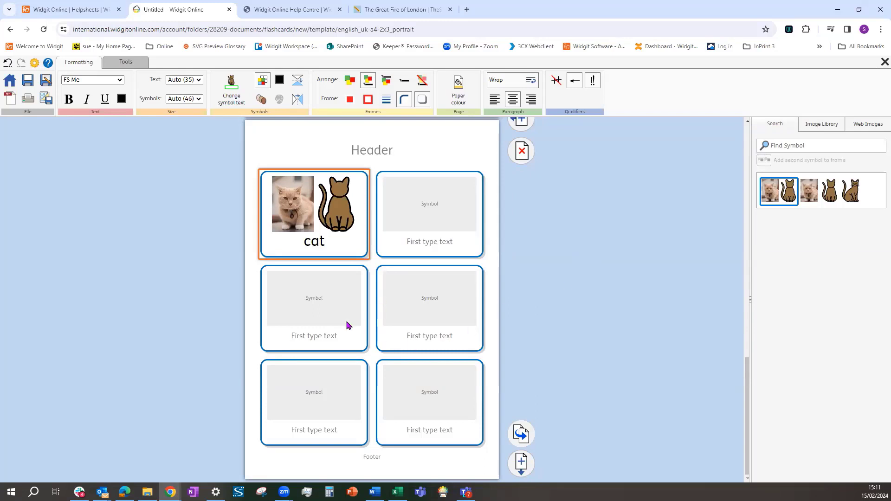
Step: Enter "mouse" and "house" as the text of the two flashcards in the middle row
click(330, 337)
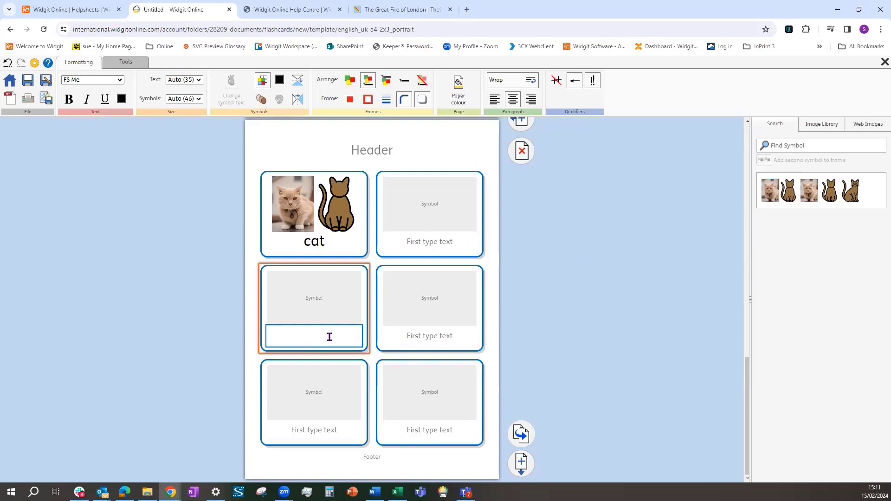
text(mouse)
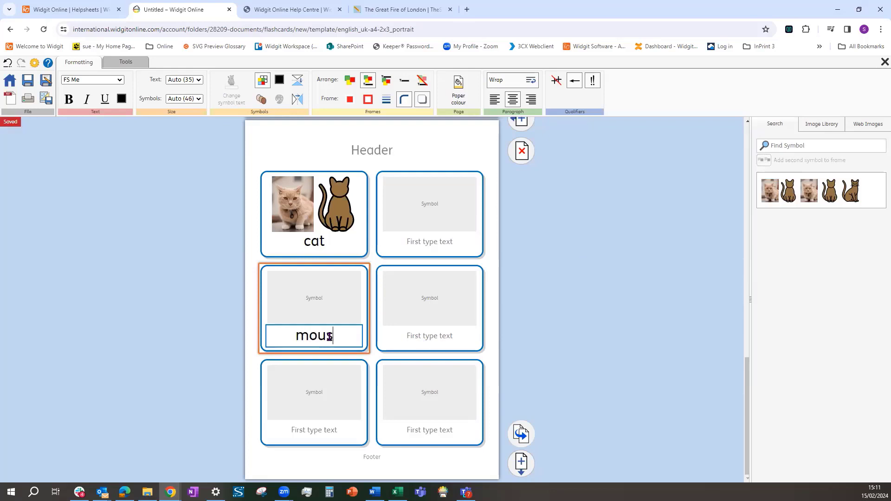
key(Tab)
text(house)
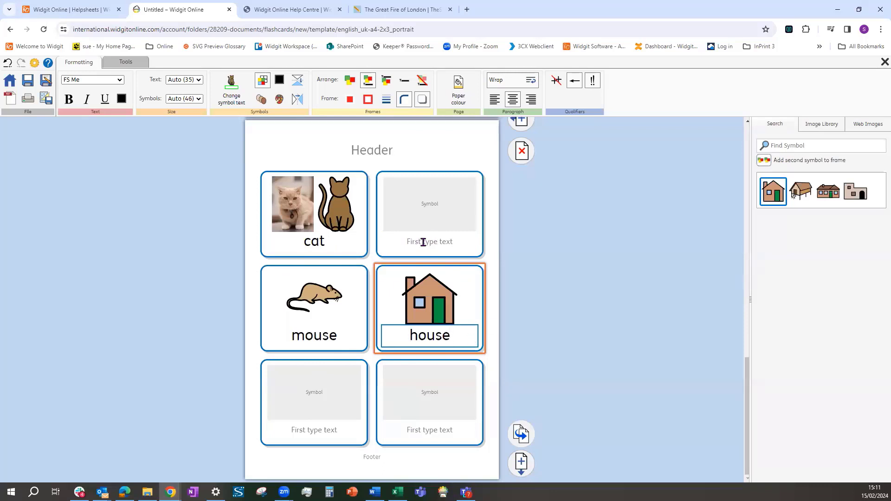
Step: Try the symbol-only, text-above-symbol and text-only arrangements on the mouse flashcard and return it to text below the symbol
click(320, 318)
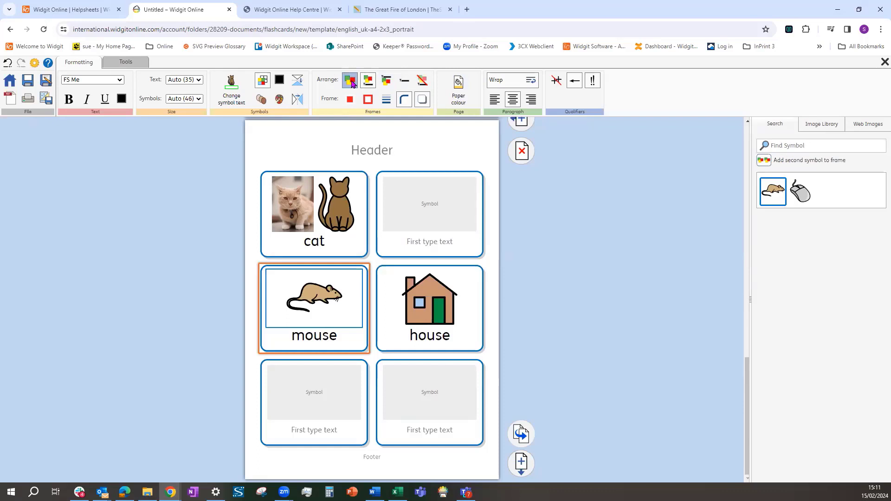
click(350, 82)
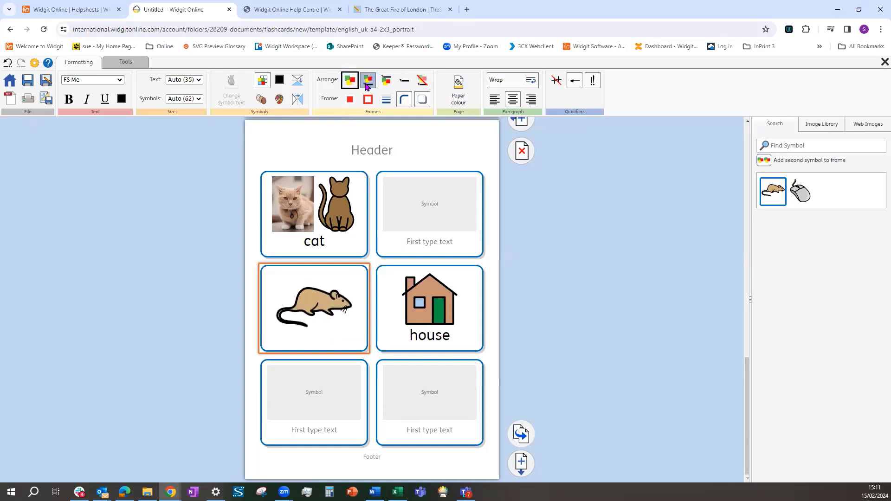
click(367, 83)
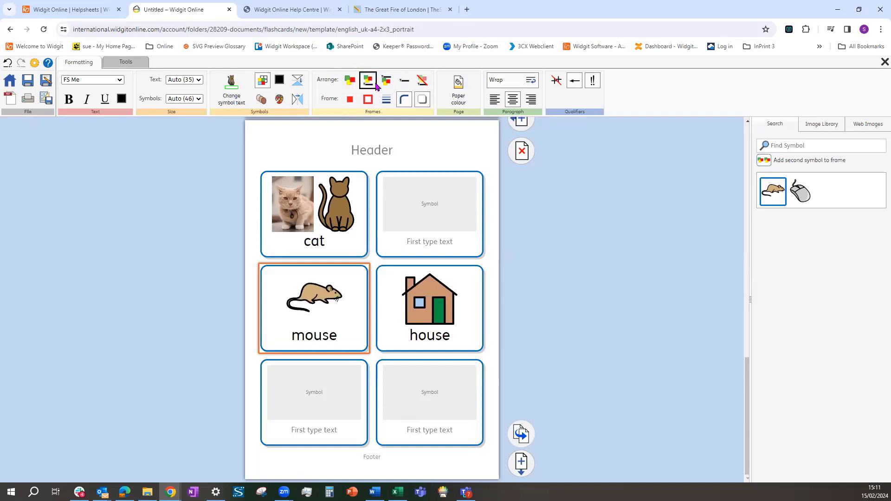
click(389, 82)
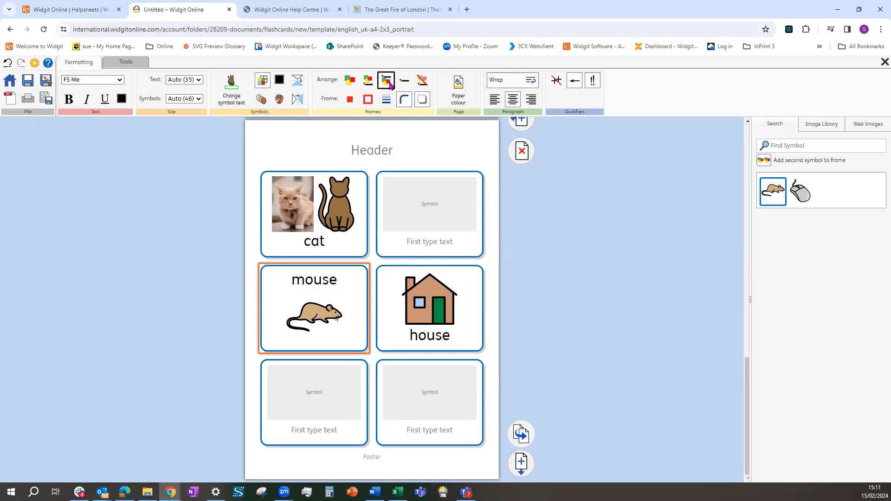
click(402, 82)
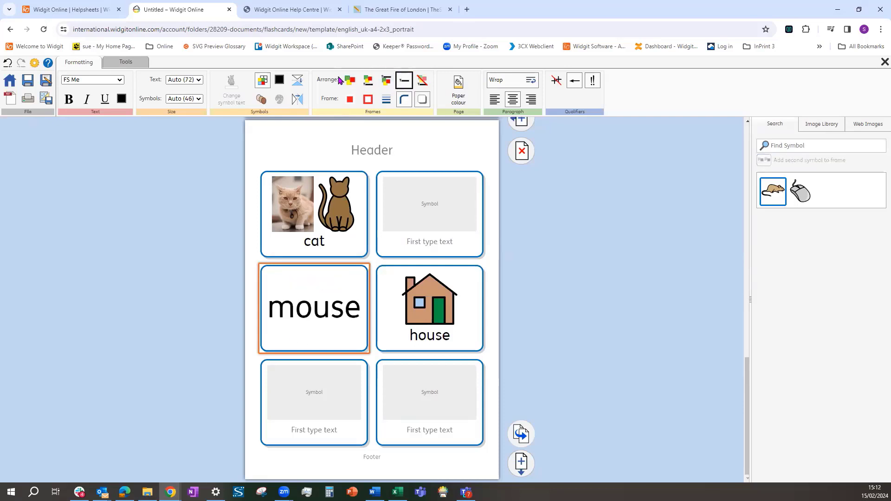
click(370, 83)
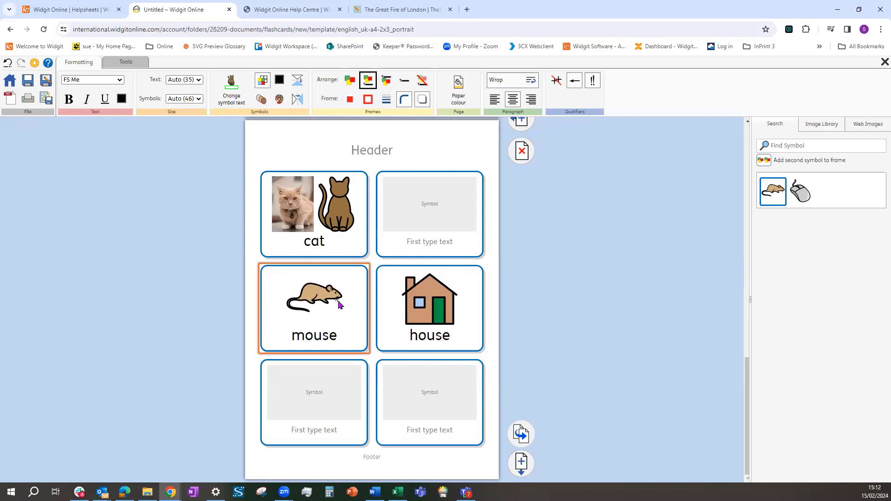
Step: Fill the mouse flashcard's frame with pale yellow
click(350, 99)
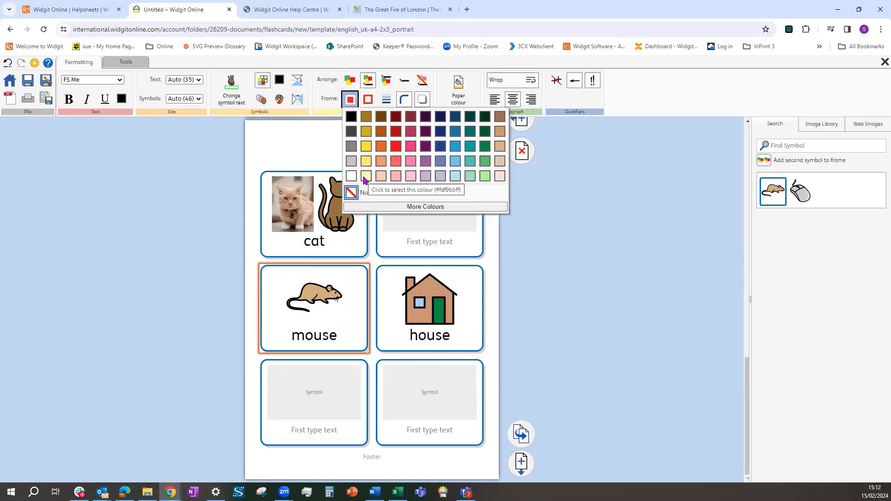
click(366, 177)
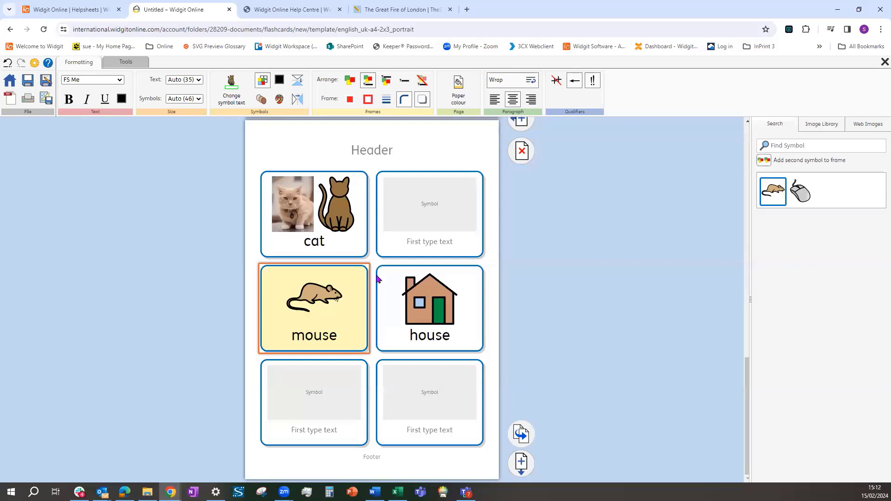
Step: Give the house flashcard's frame a purple border with a thickness of 4.94 mm
click(432, 317)
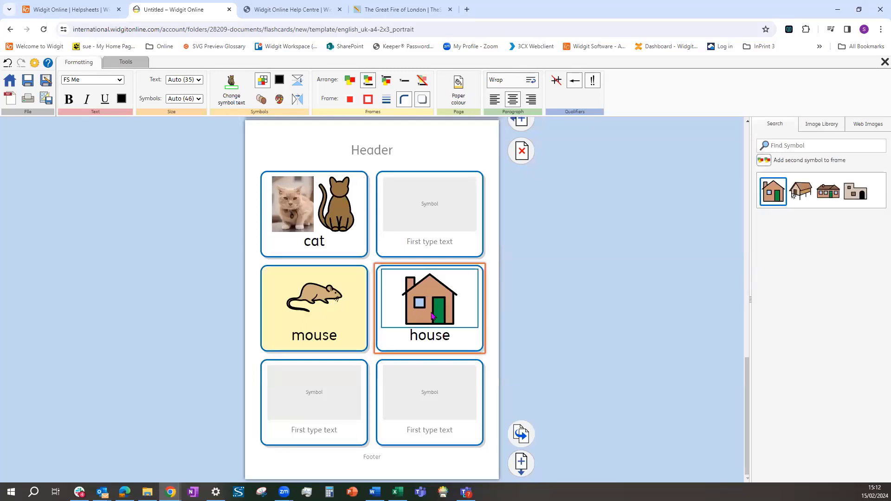
click(370, 101)
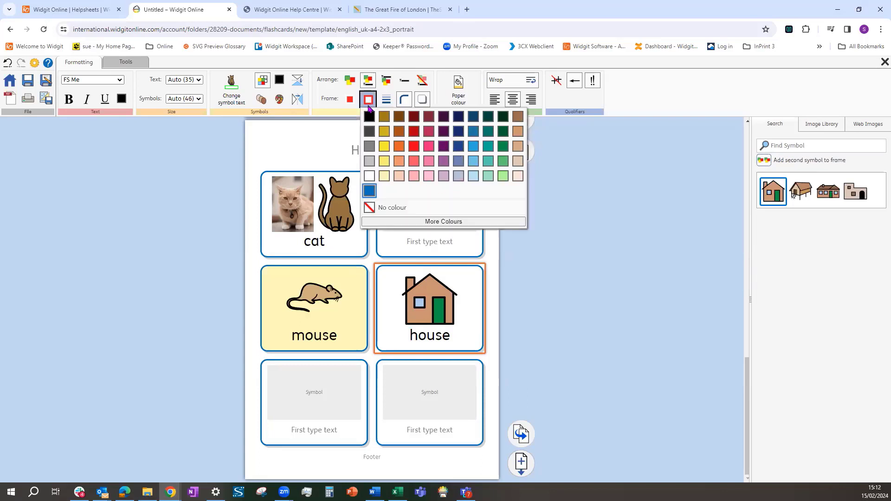
click(448, 146)
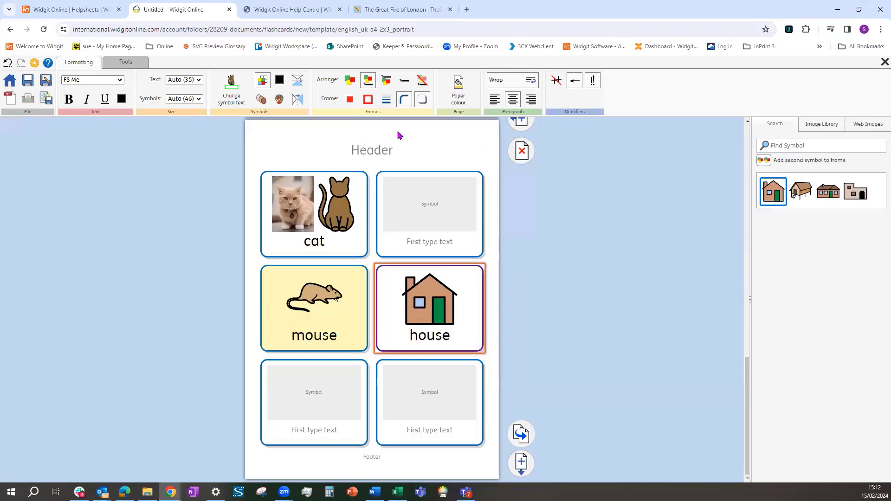
click(386, 99)
click(431, 115)
click(431, 115)
click(431, 114)
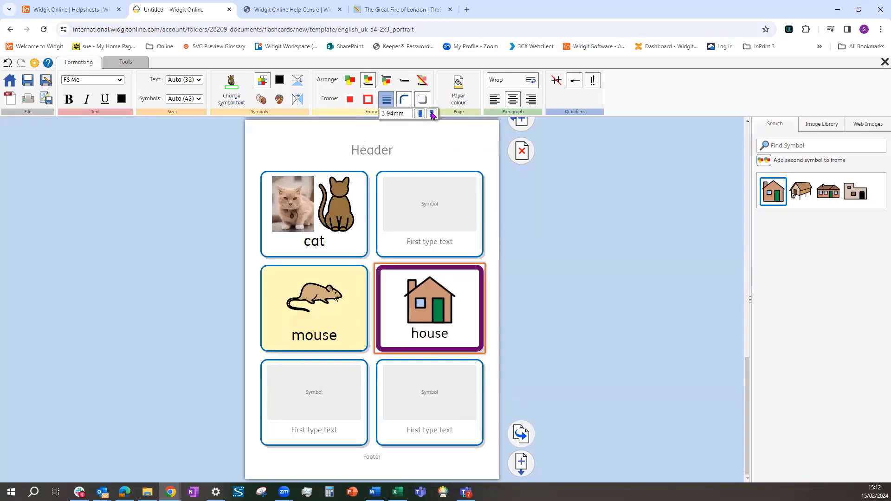
click(431, 115)
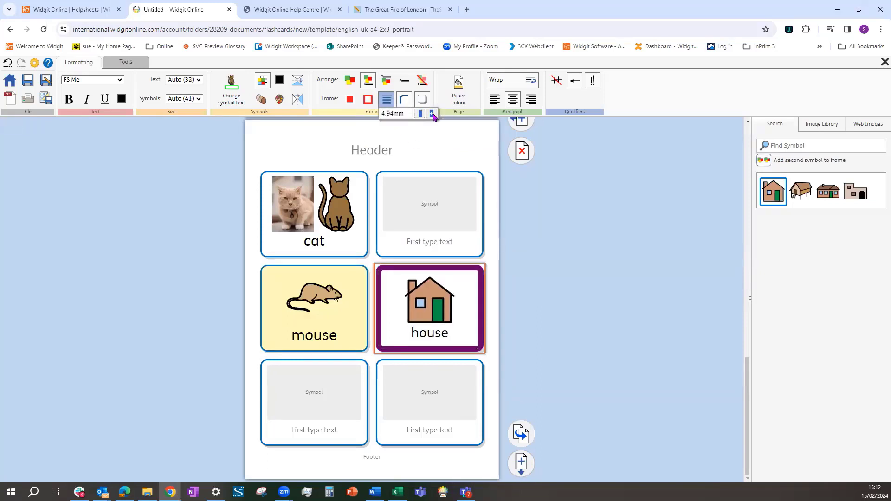
Step: Make the house flashcard's frame corners square and turn off its shadow
click(405, 100)
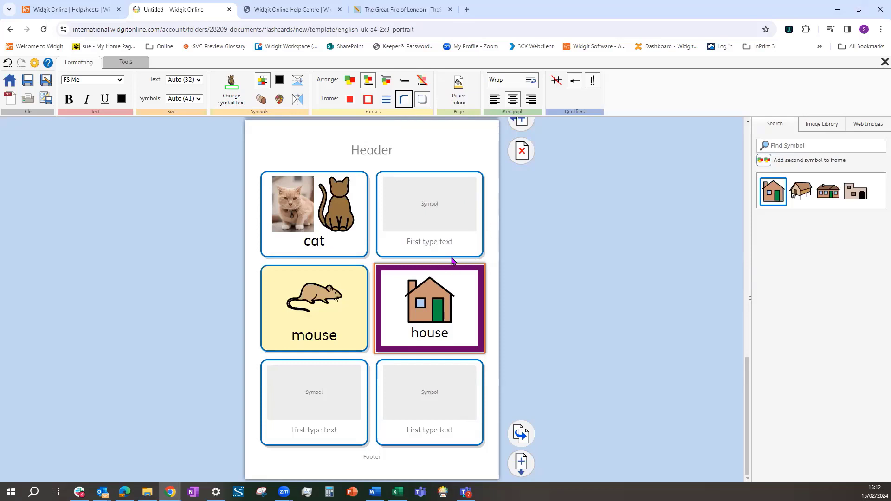
click(421, 100)
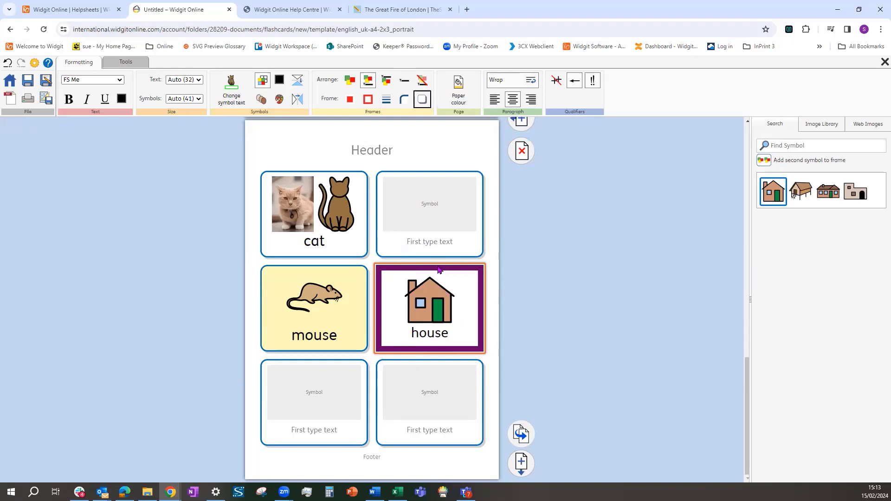
Step: Set the document's paper colour to pale peach (#f6e3d9) and confirm it in the custom colour picker
click(459, 94)
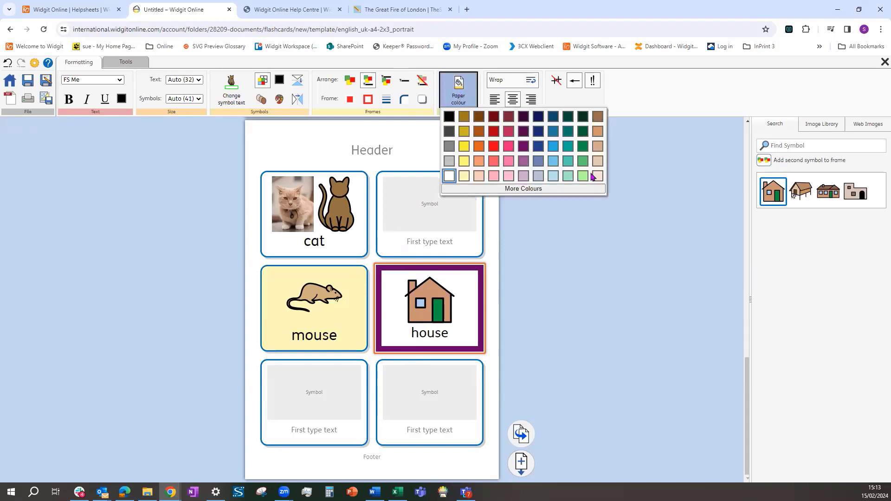
click(596, 177)
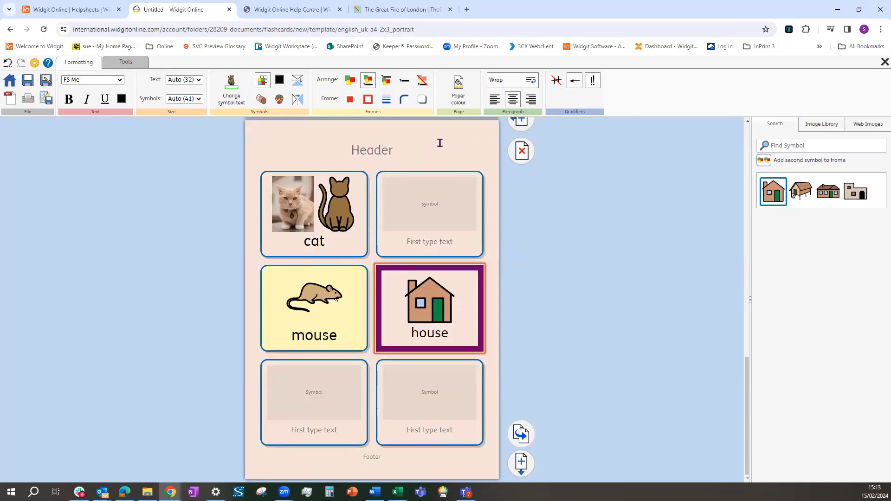
click(464, 96)
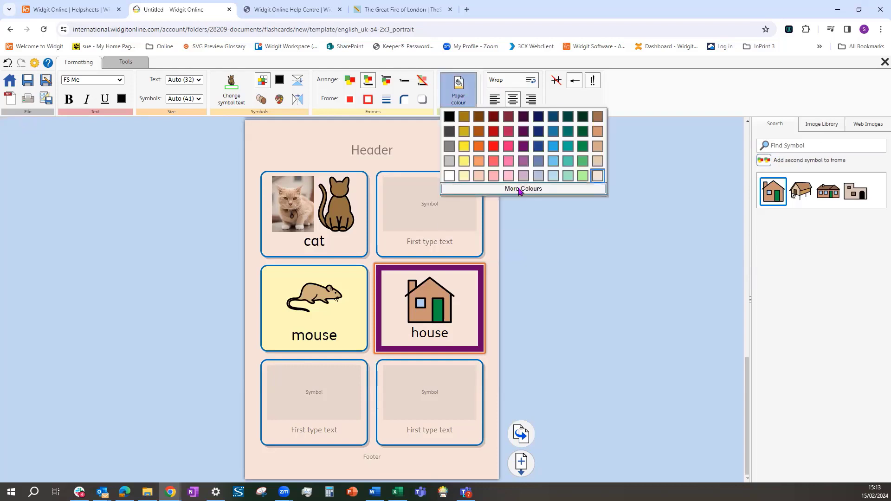
click(521, 189)
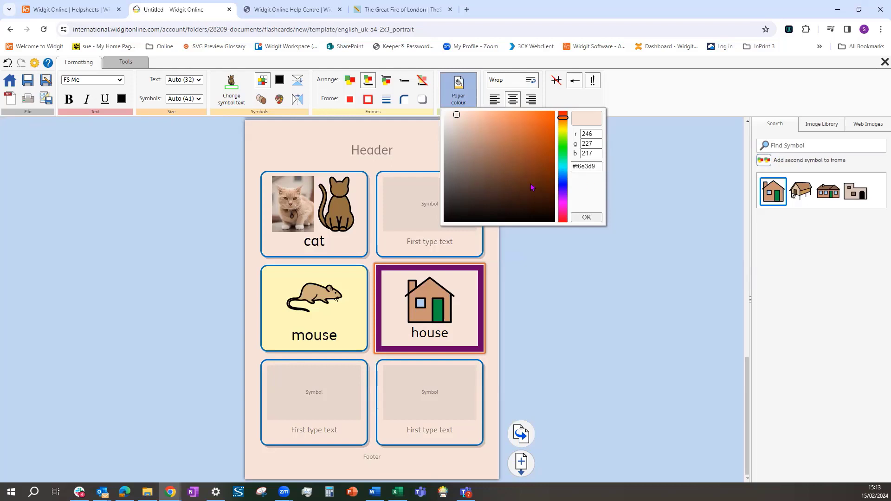
click(594, 218)
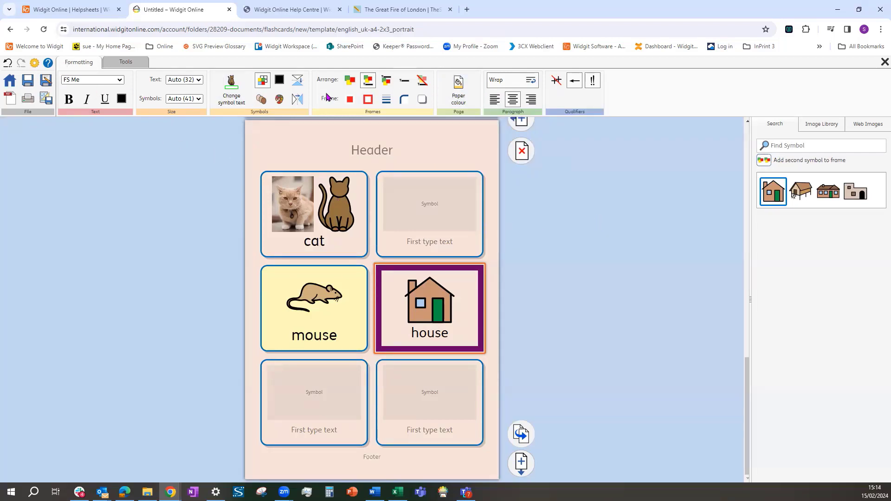
Step: Try selecting the page's whole flashcard table, select everything in the document, and clear the selection
click(132, 63)
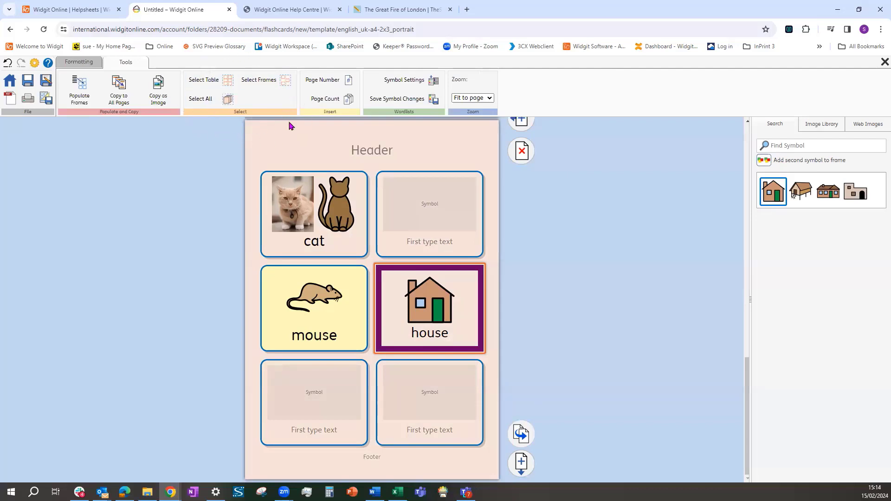
click(229, 84)
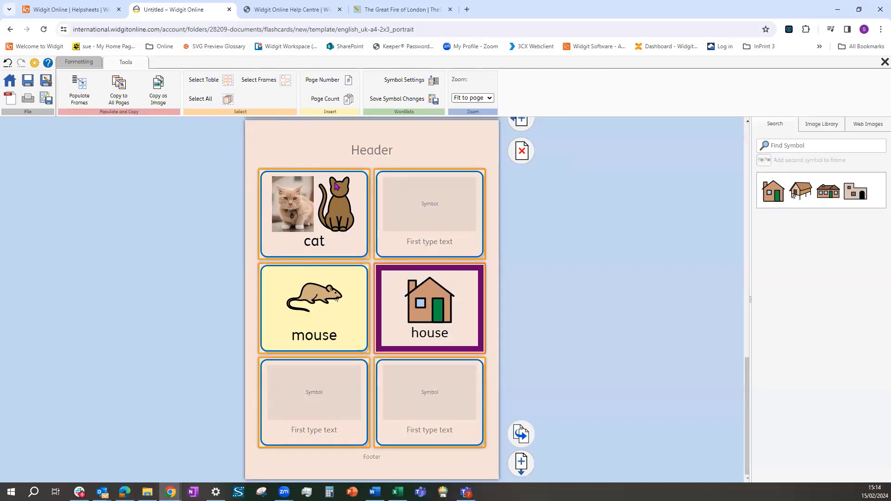
scroll(217, 119, up, 8)
click(212, 99)
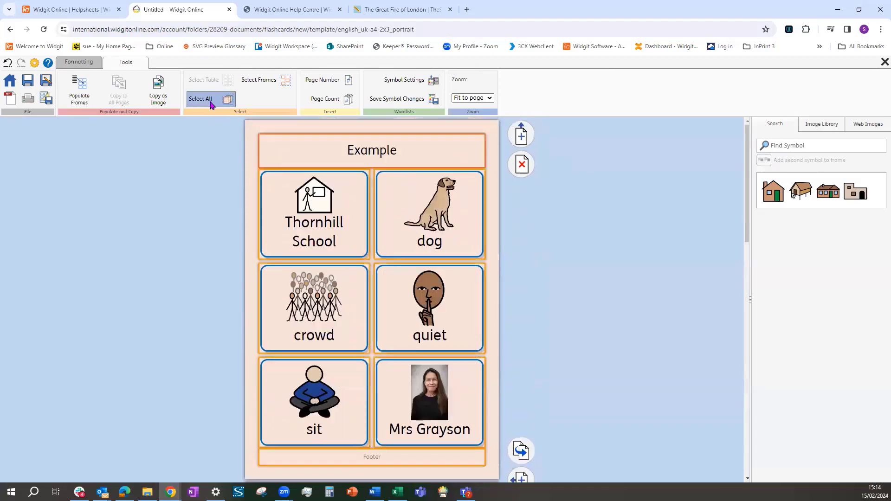
scroll(354, 208, down, 15)
click(101, 267)
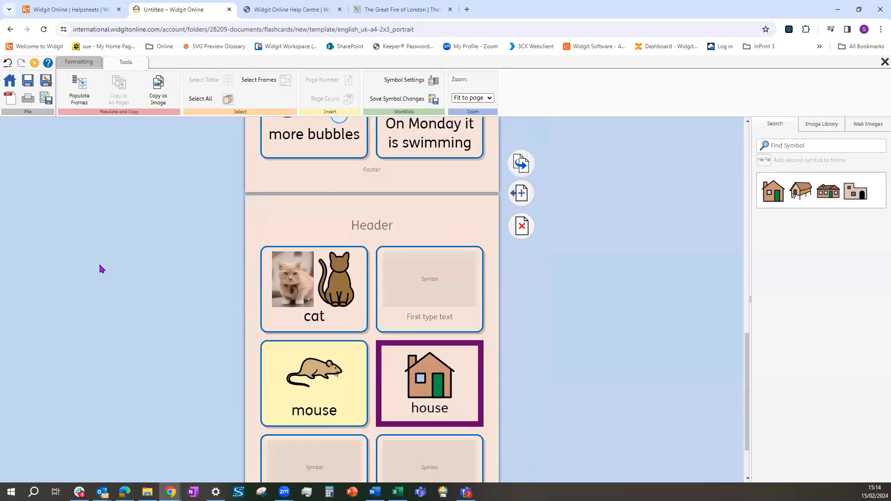
Step: Select the cat, house and empty bottom-left frames together and fill them with pale green
scroll(312, 249, down, 2)
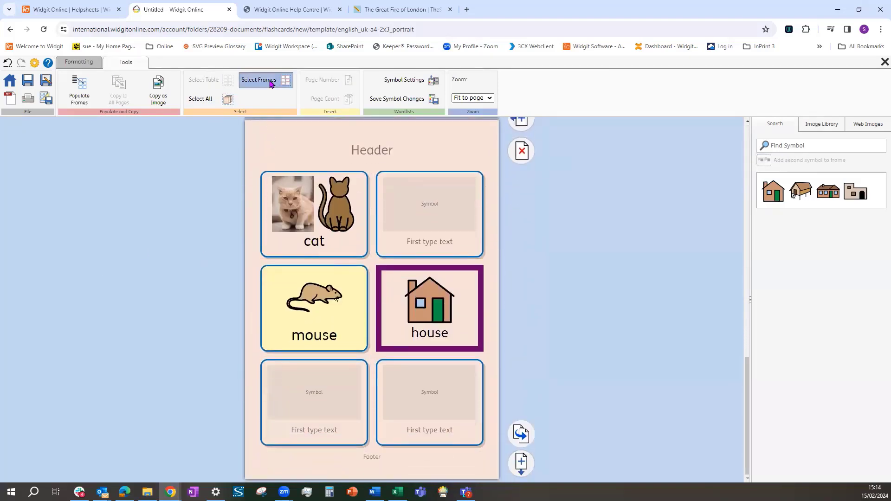
click(272, 84)
click(306, 241)
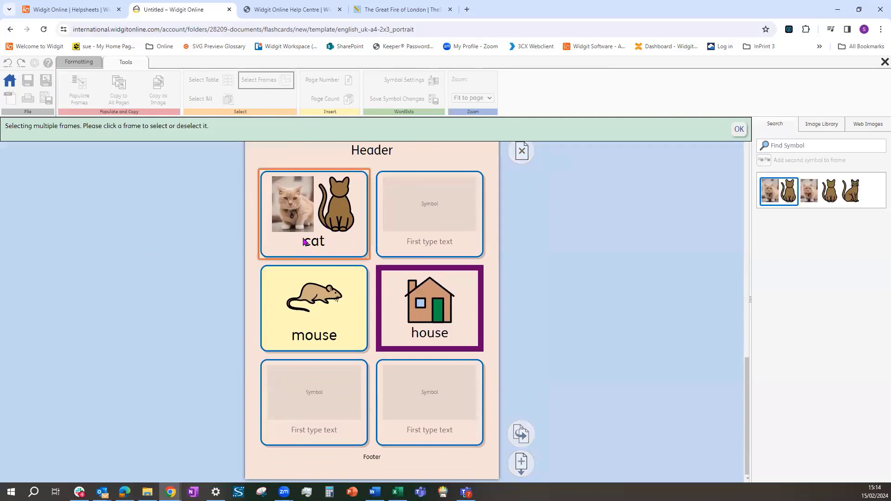
click(410, 321)
click(347, 419)
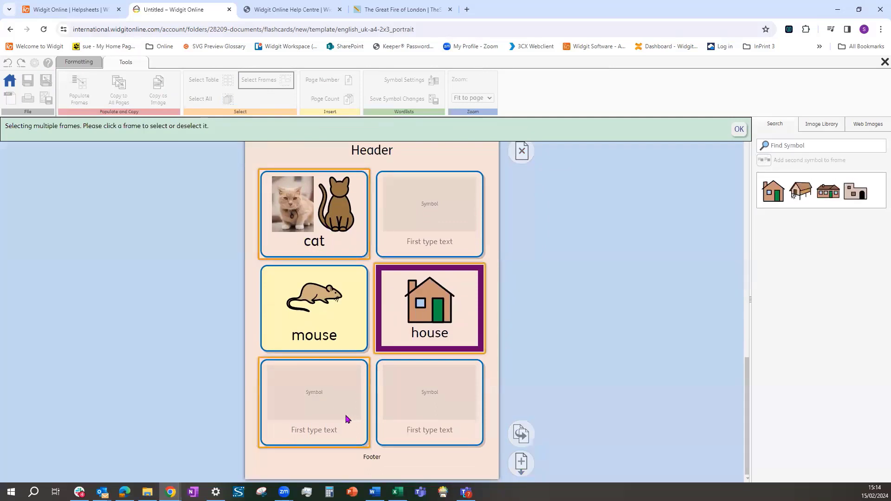
click(739, 132)
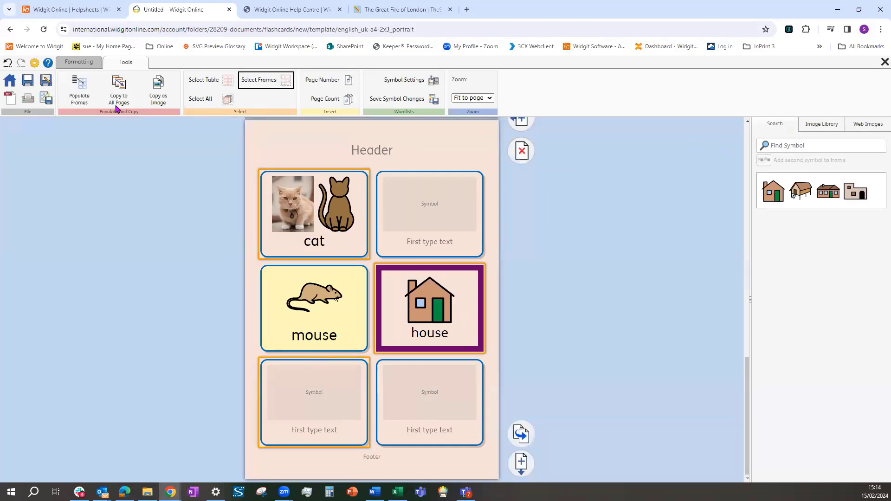
click(86, 63)
click(340, 99)
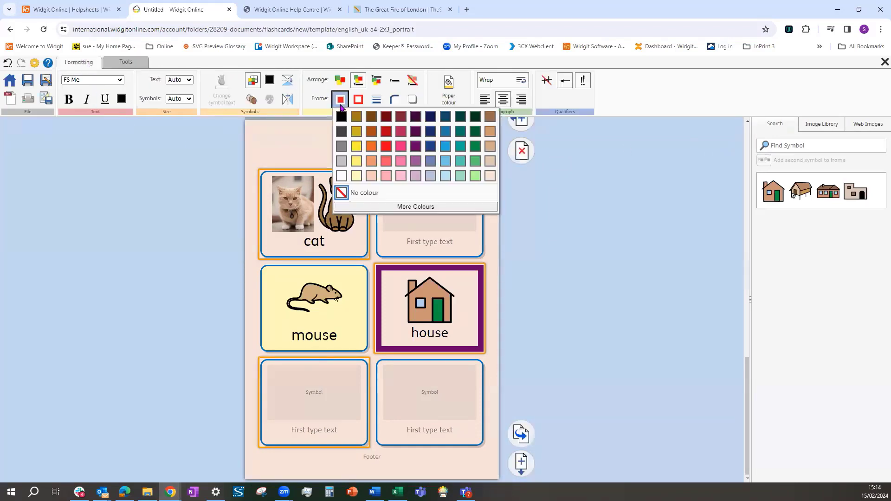
click(464, 178)
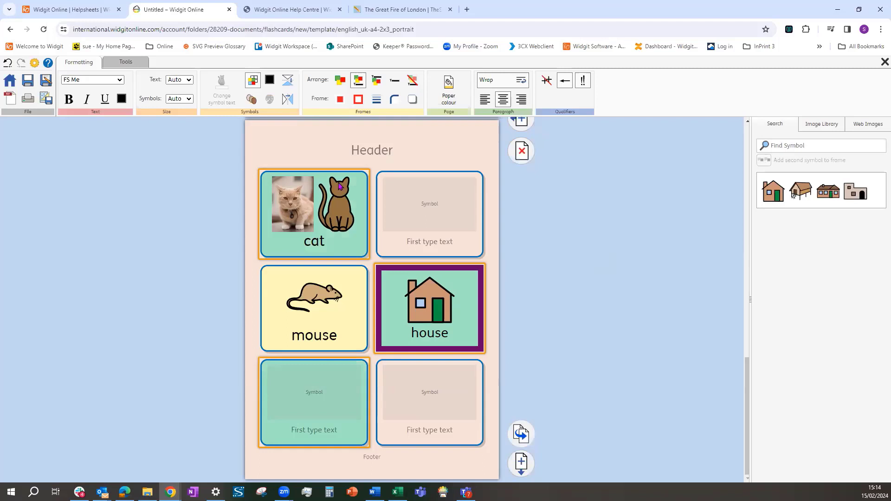
Step: Try adding all the changed symbol entries to the User Wordlist, leaving the wordlist changes without saving
click(132, 64)
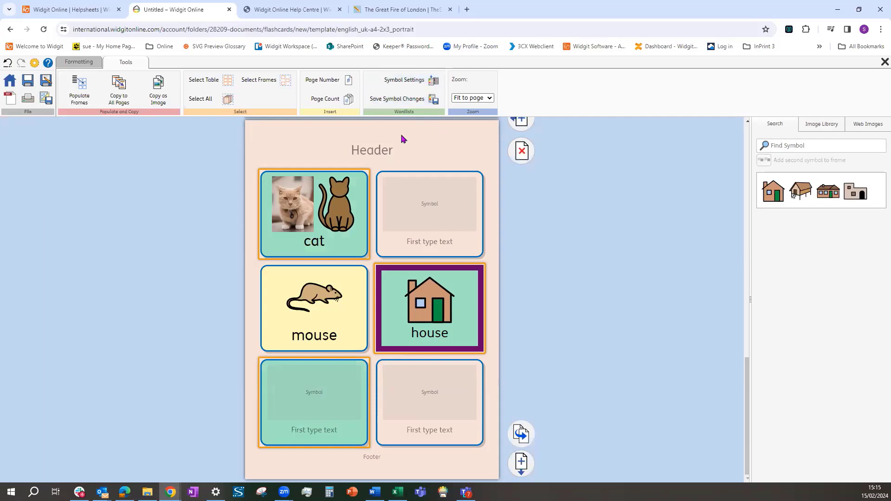
scroll(378, 235, up, 10)
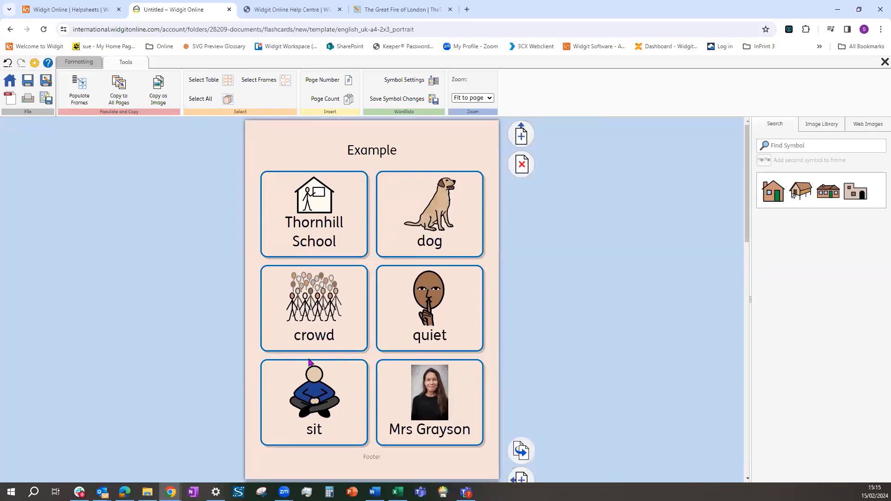
click(397, 105)
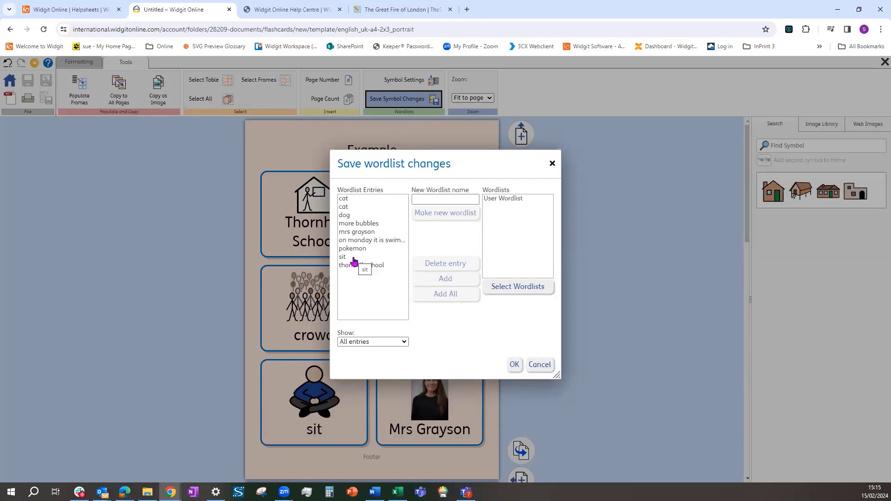
click(494, 200)
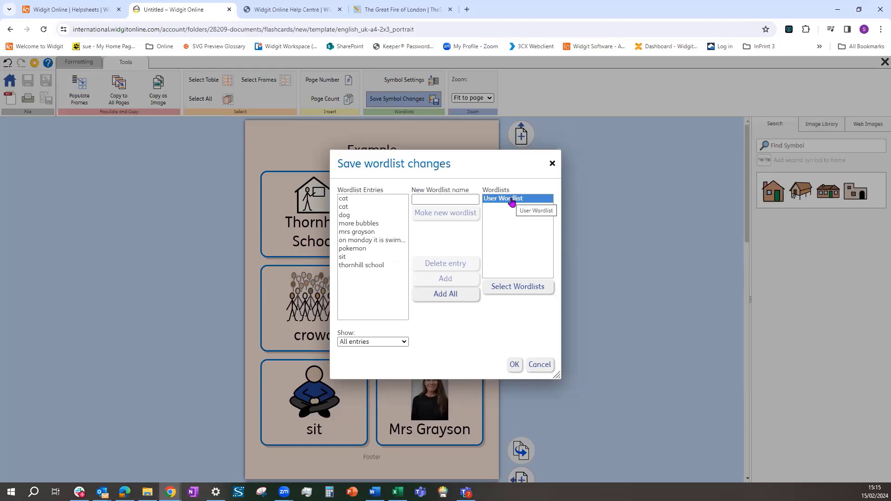
click(441, 298)
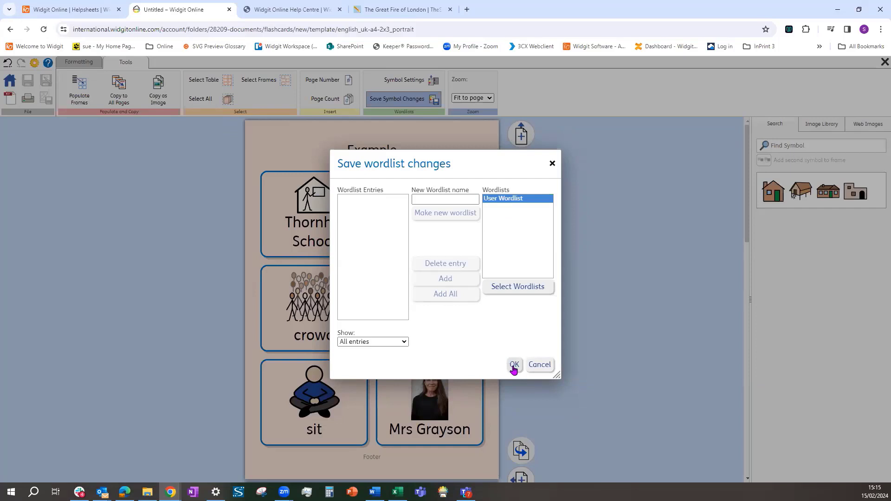
click(540, 365)
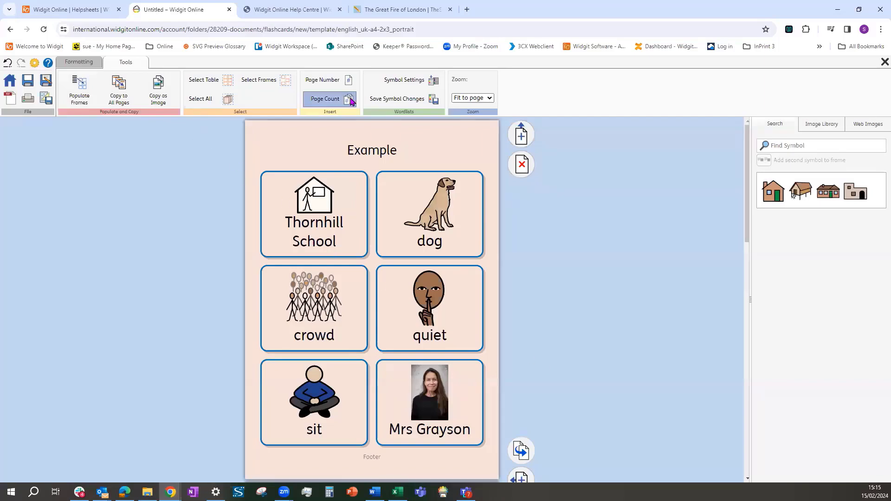
Step: Create a new wordlist named with the owner's first name, add all the symbol entries to it and save
click(389, 101)
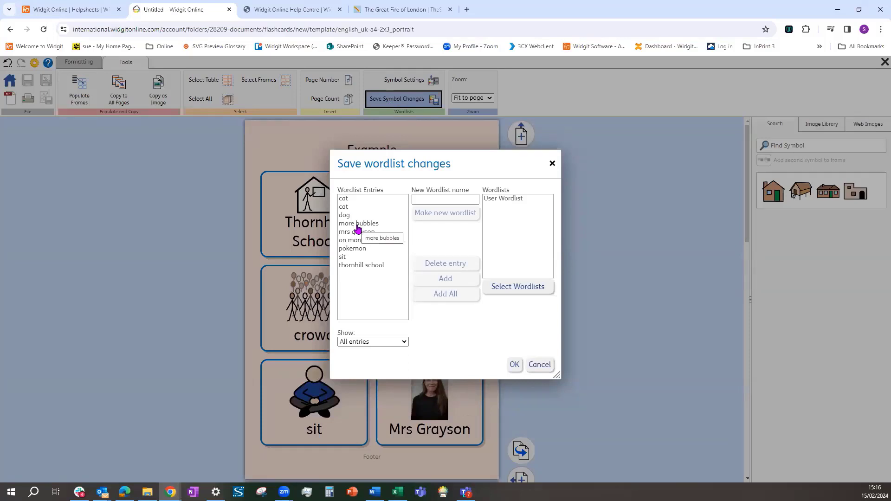
click(428, 198)
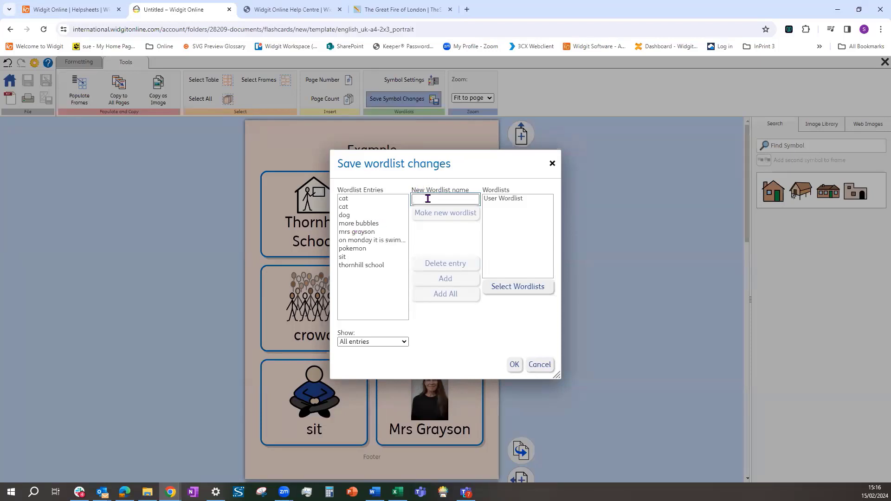
text(sue)
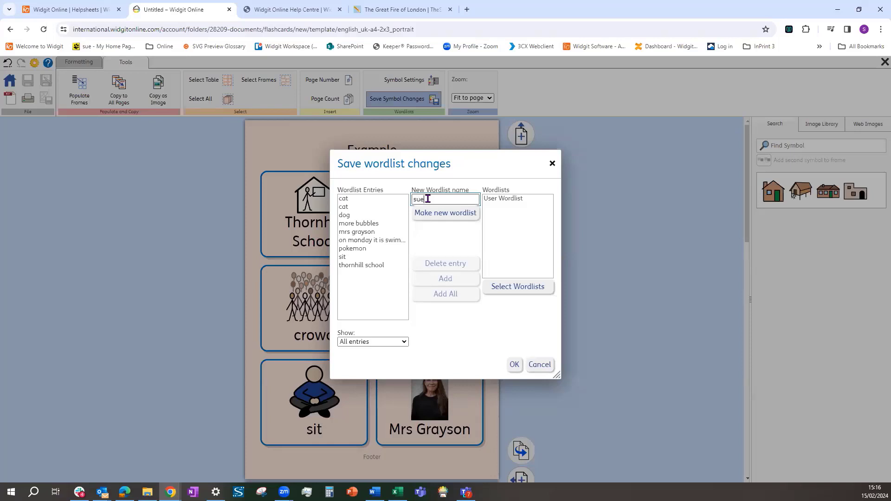
click(437, 216)
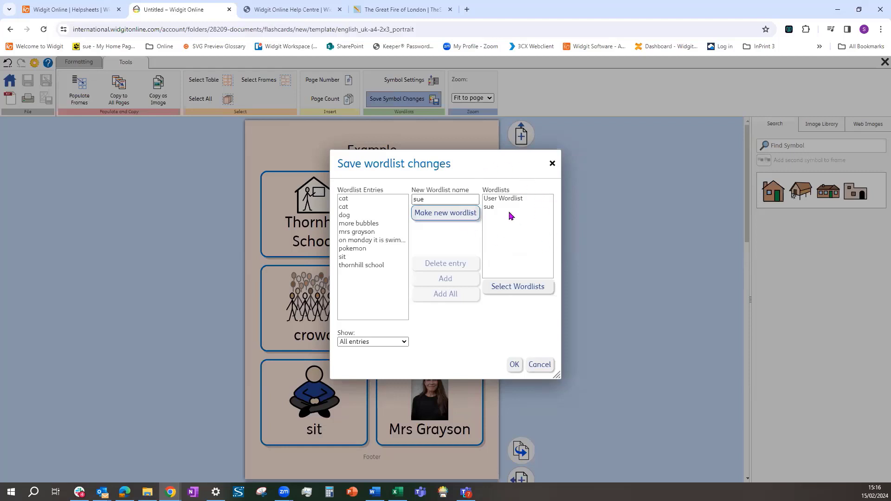
click(489, 207)
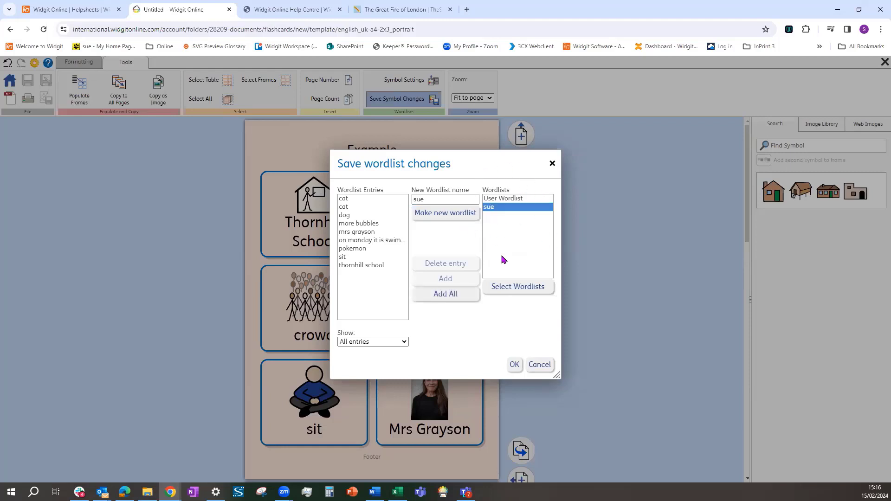
click(447, 296)
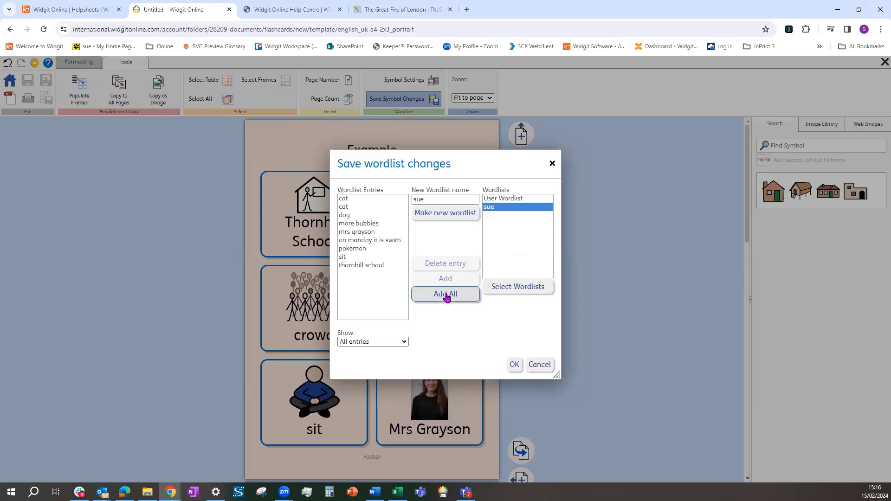
click(514, 366)
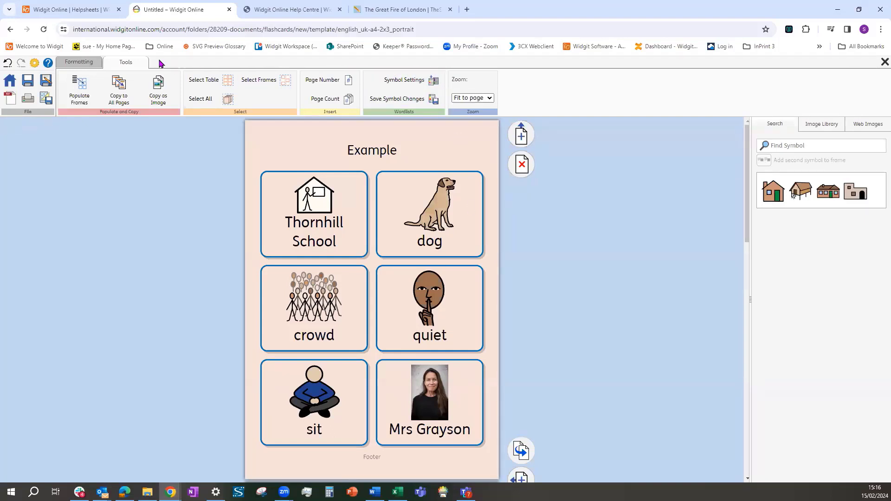
Step: Disable the new wordlist in the symbol settings and enable it again
click(392, 85)
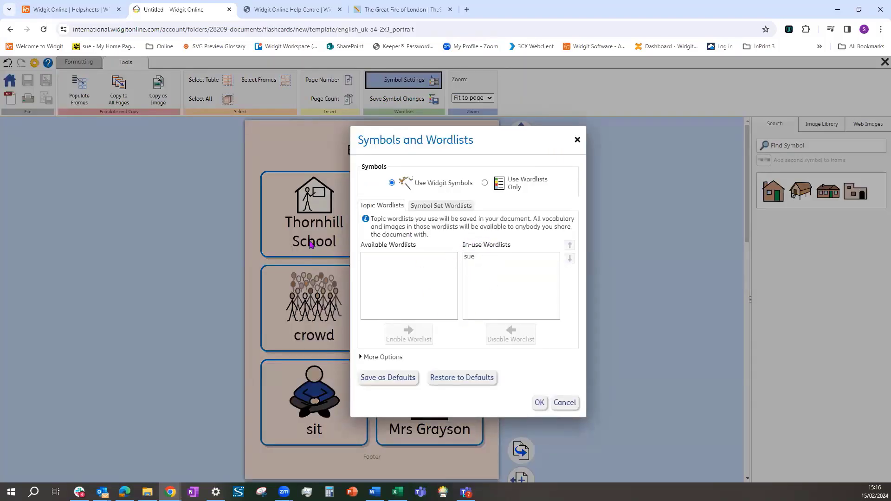
click(467, 259)
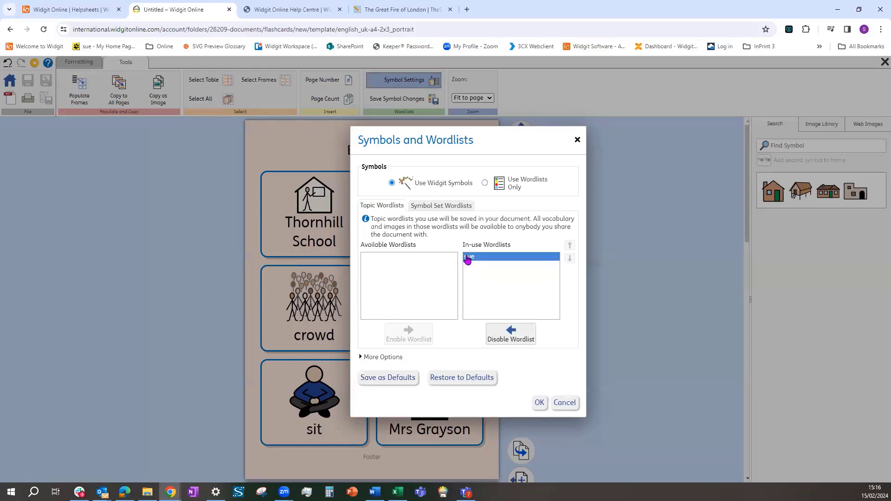
click(512, 335)
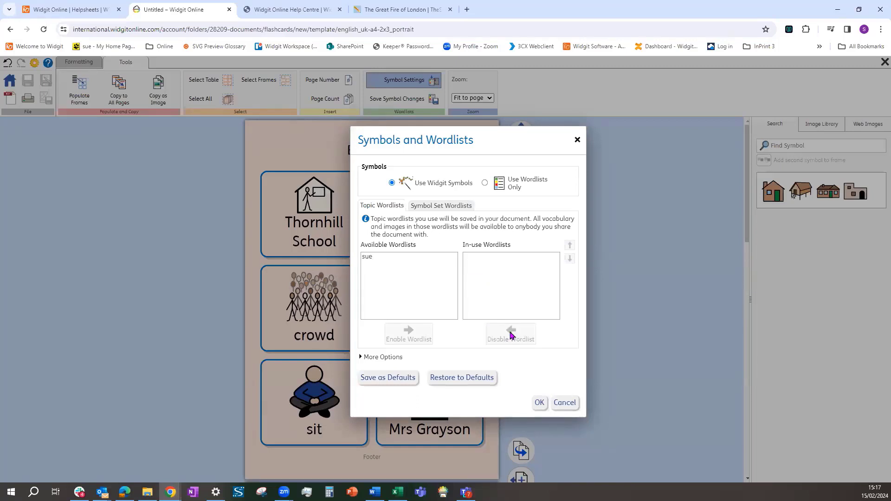
click(367, 259)
click(404, 339)
Step: Allow the restricted symbols for human reproduction, drug and substance misuse, psychiatry and explicit symbols, and confirm the settings
click(361, 358)
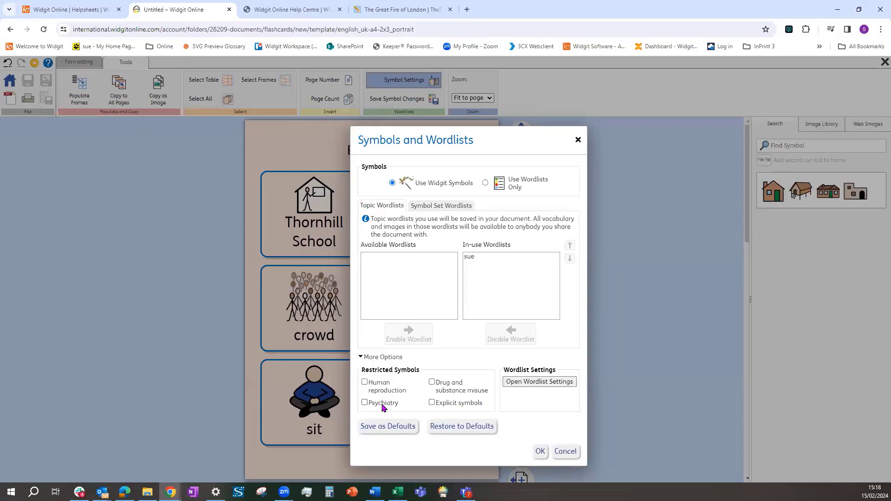
click(365, 382)
click(433, 386)
click(365, 403)
click(432, 403)
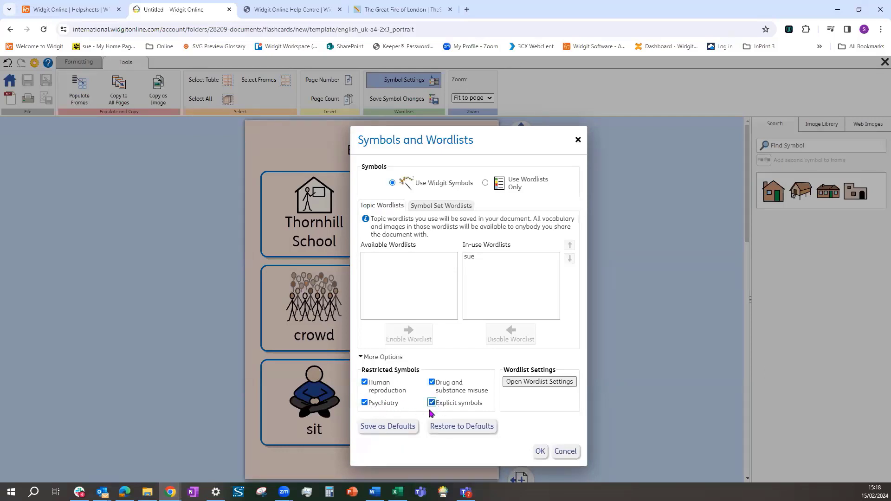
click(540, 453)
Step: Add a new page at the end of the document and caption its first flashcard poo, using the third symbol choice
scroll(392, 380, down, 15)
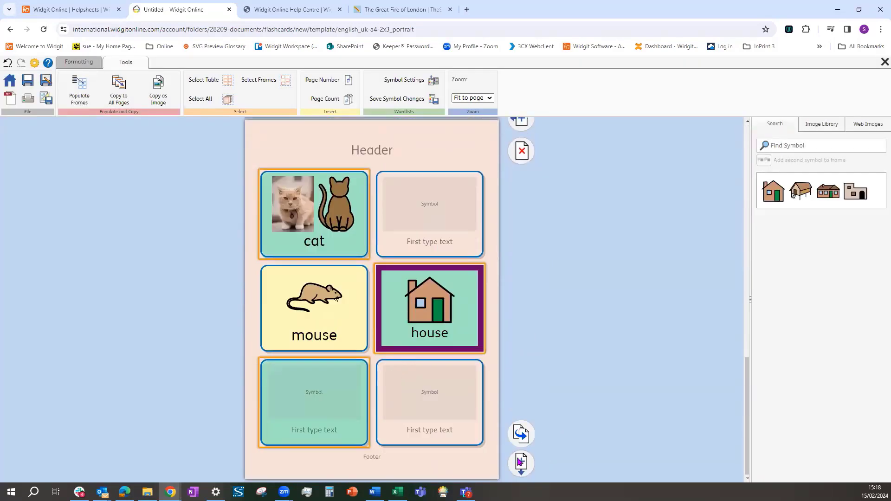
click(522, 462)
click(305, 248)
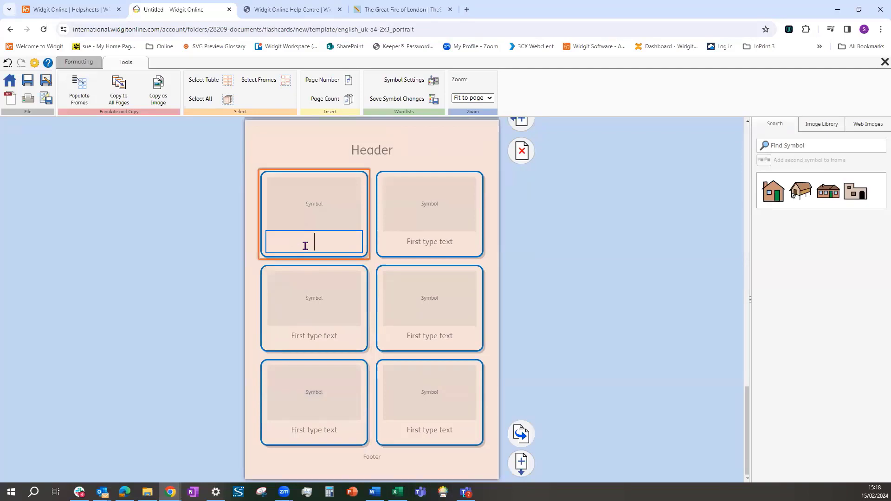
text(poo)
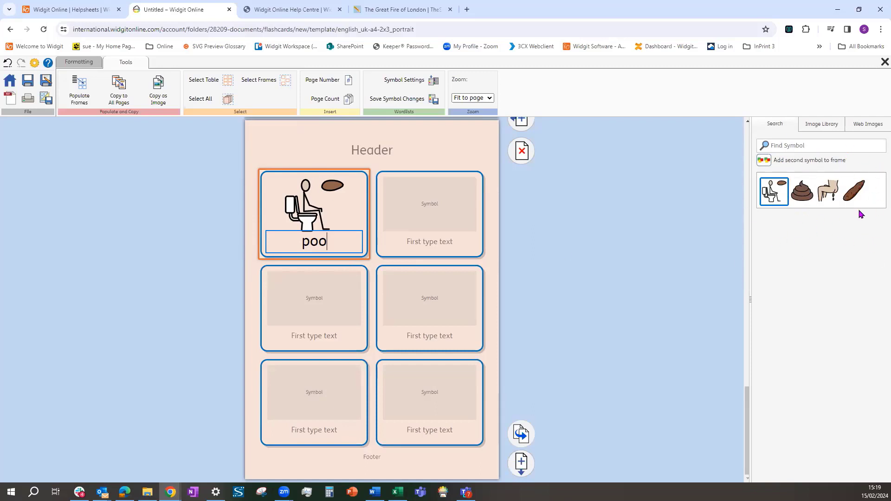
click(828, 196)
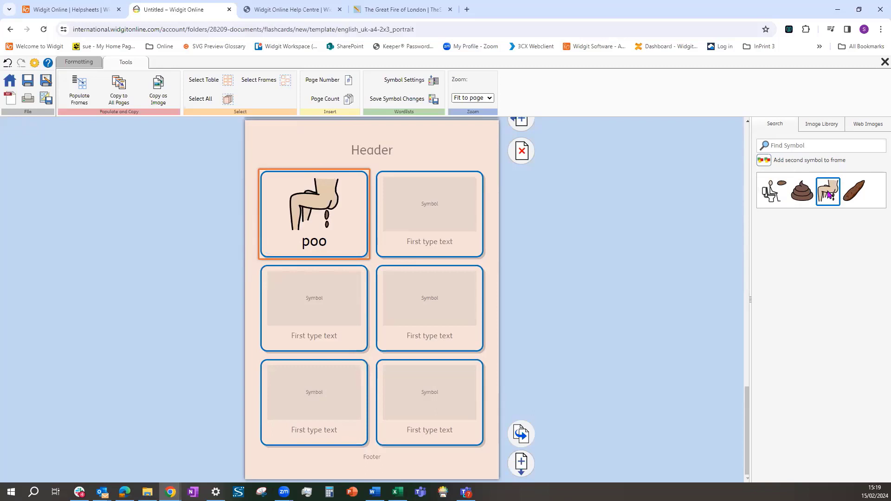
Step: Caption the second flashcard breasts and the third flashcard penis on the new page
click(437, 237)
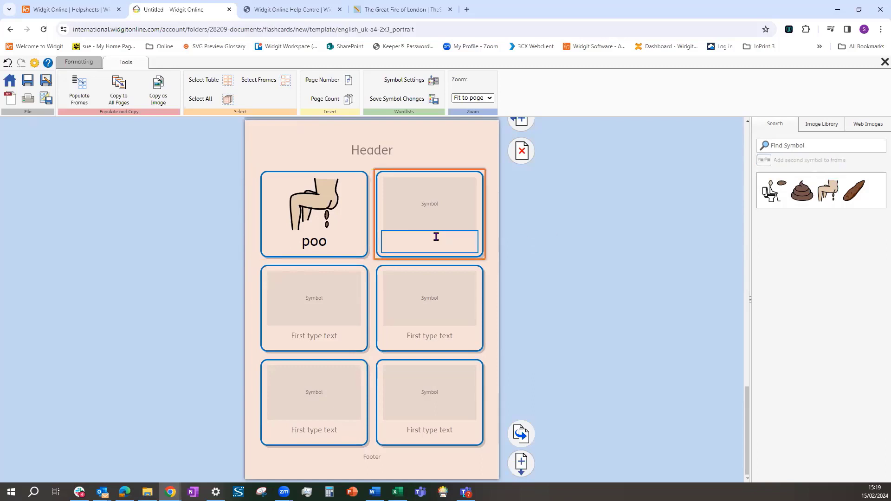
text(breasts)
click(298, 335)
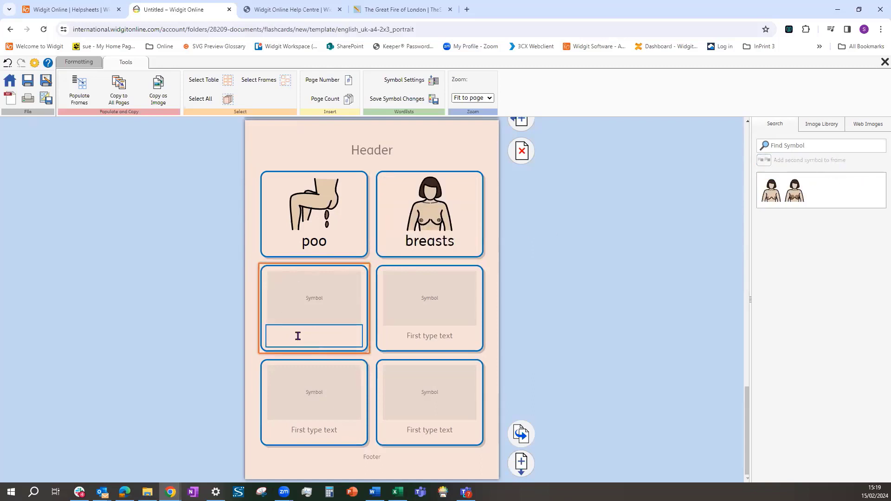
text(penis)
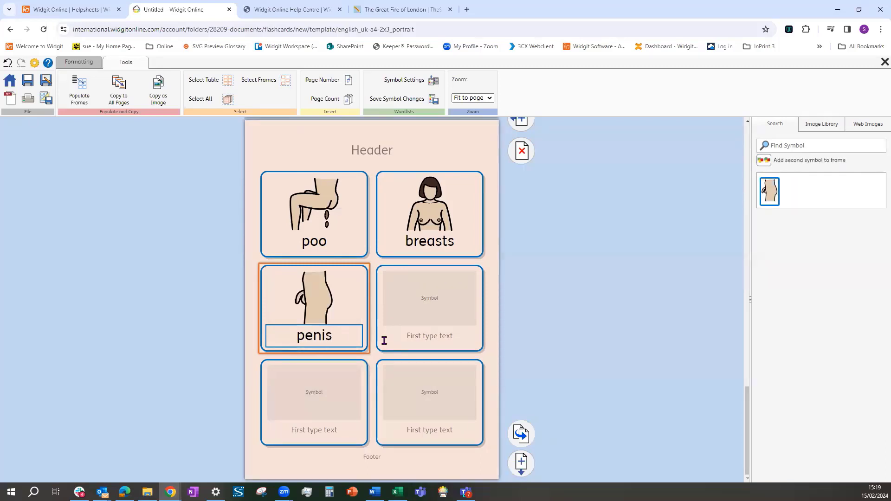
Step: Caption the fourth flashcard self harm with the cut forearm symbol, and delete the page
click(419, 336)
text(self)
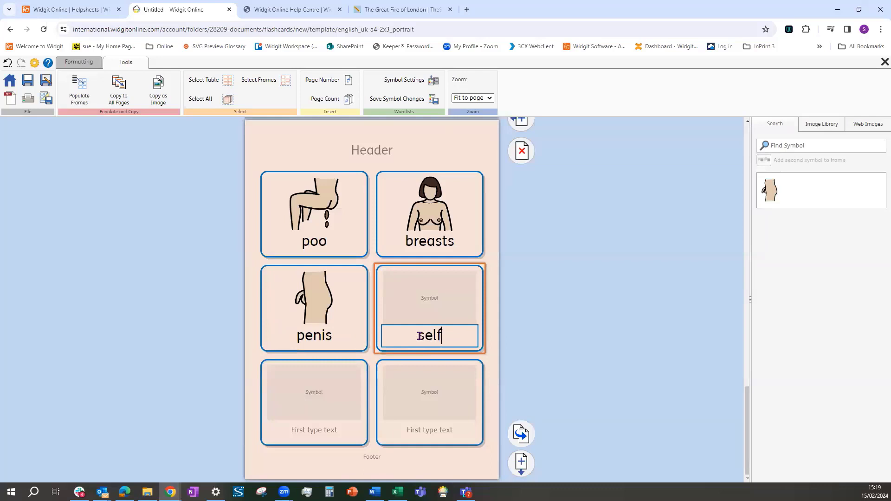
text( harm)
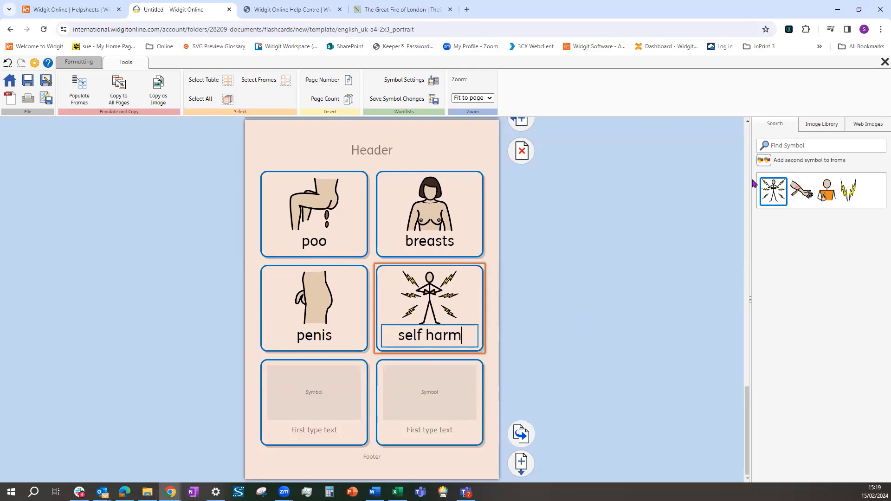
click(804, 195)
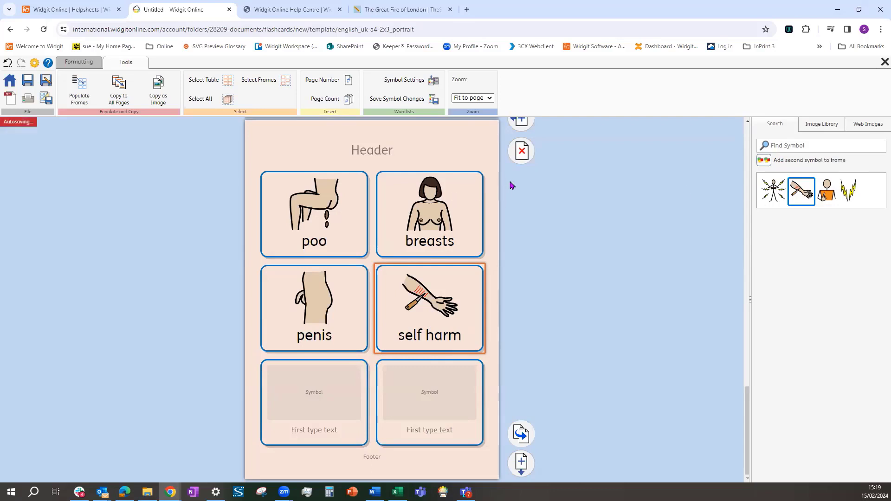
click(522, 152)
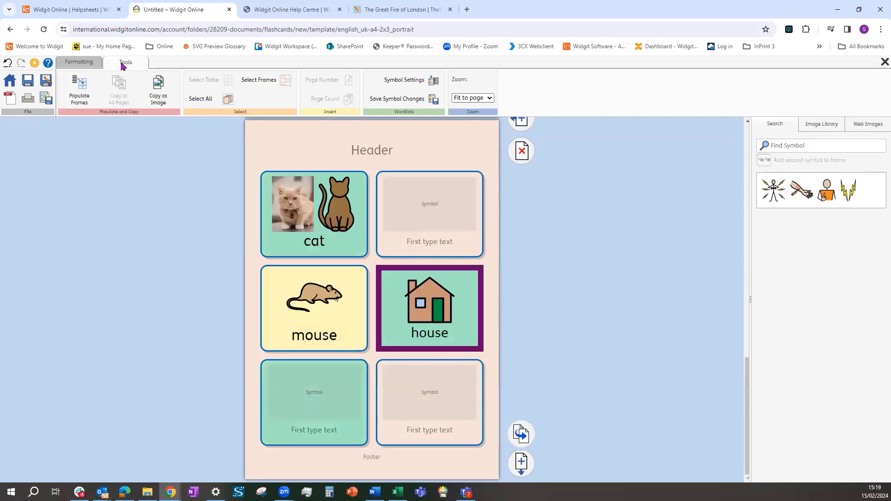
Step: Restore the symbol and wordlist settings to their defaults and confirm them
click(405, 83)
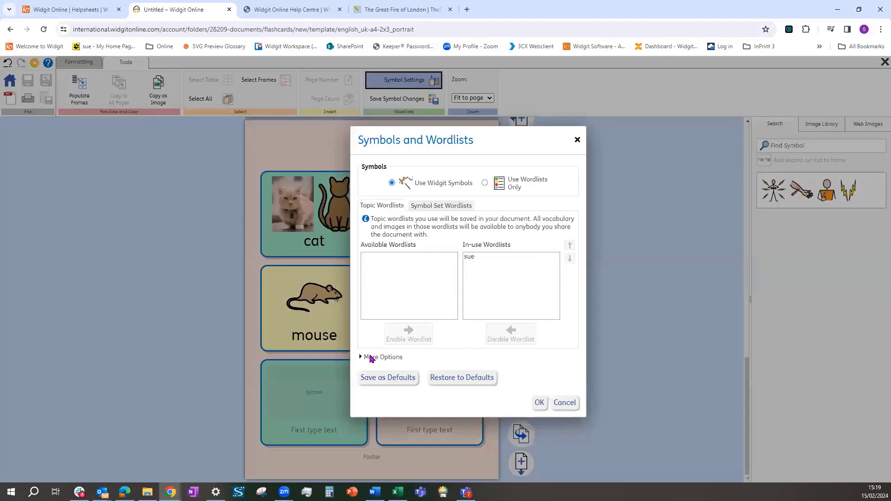
click(371, 357)
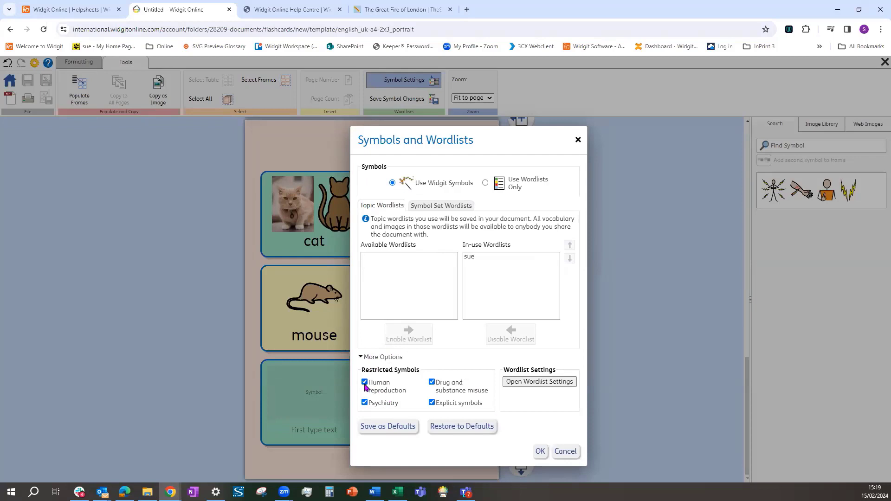
click(450, 429)
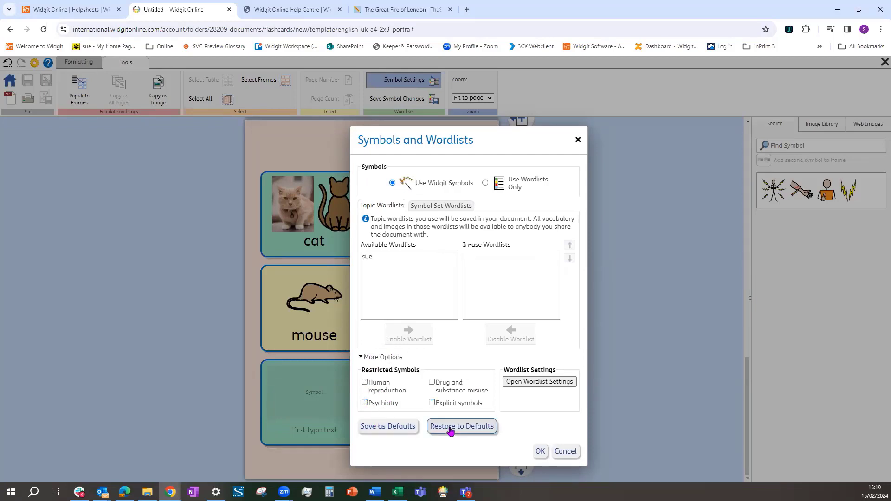
click(541, 456)
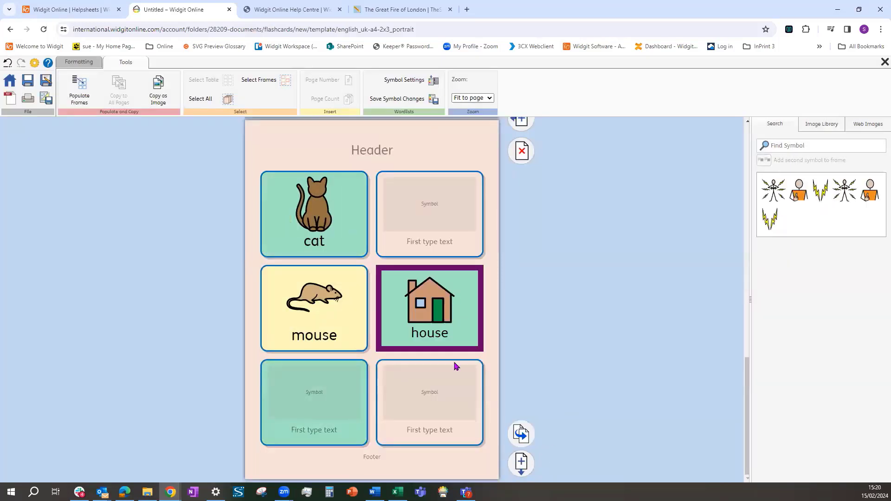
Step: Save the flashcard document in My Documents under the name webinar
scroll(540, 330, up, 3)
scroll(541, 331, up, 6)
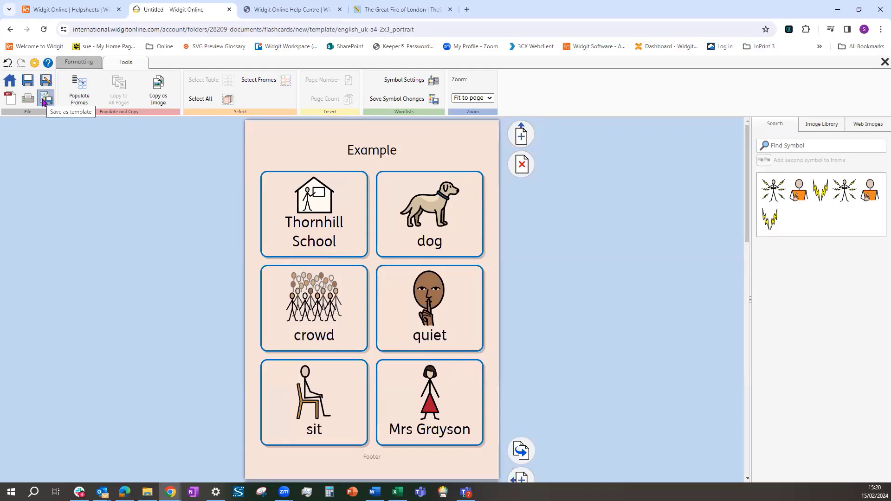
scroll(295, 261, down, 10)
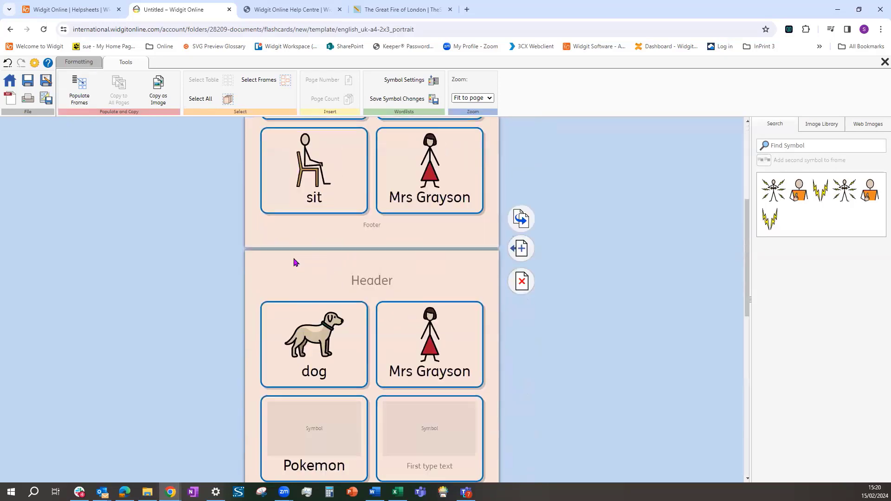
scroll(295, 263, down, 5)
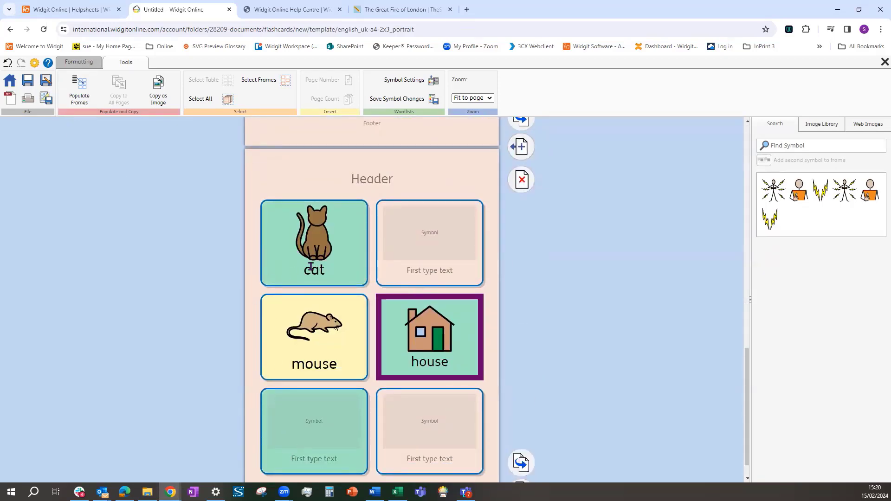
click(46, 82)
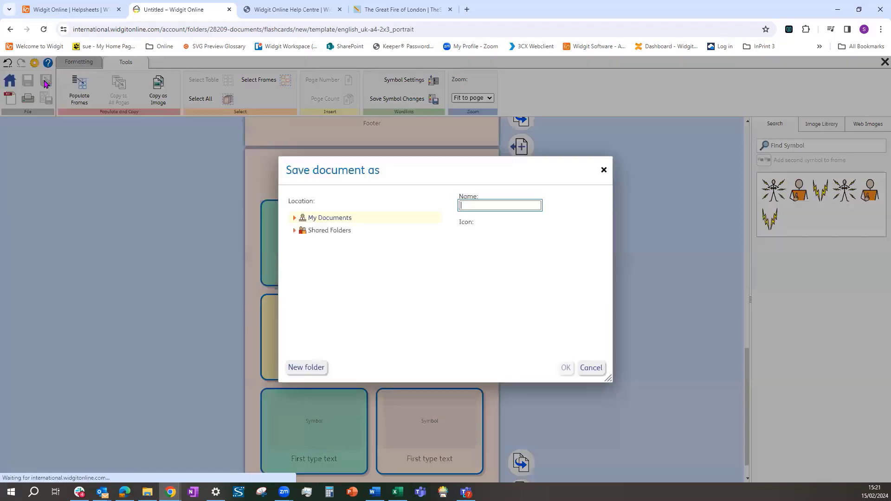
click(311, 232)
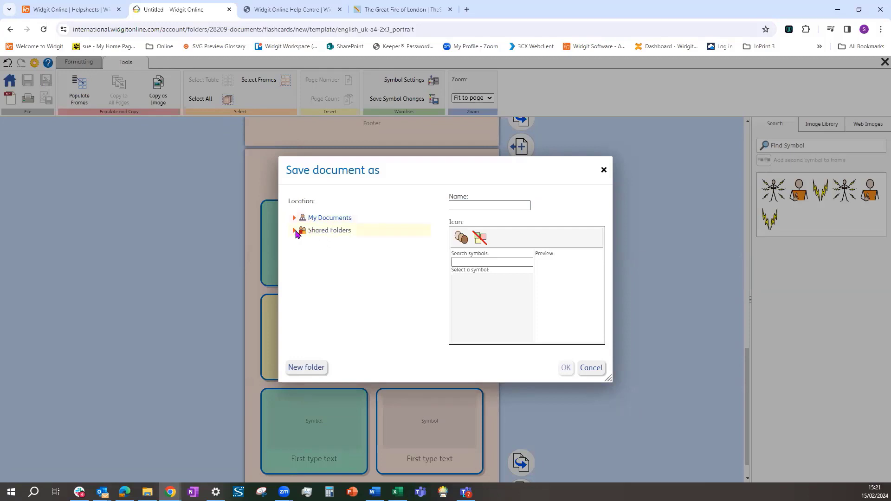
click(295, 231)
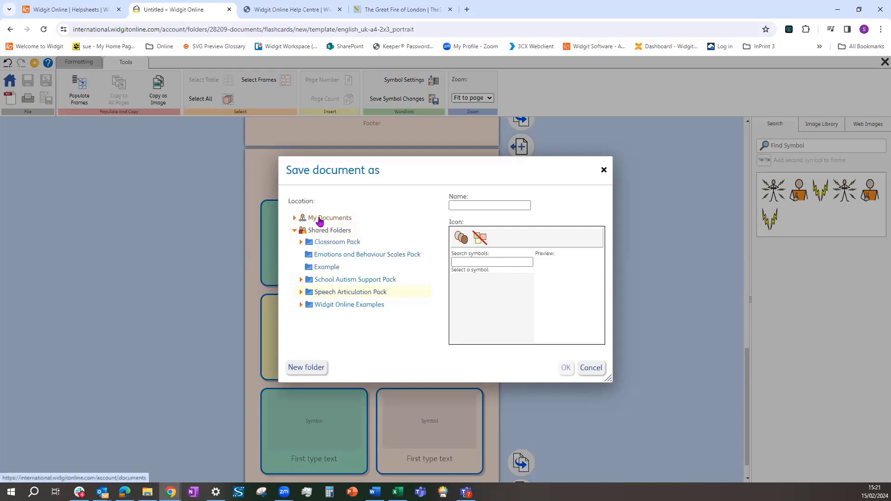
click(350, 220)
click(457, 206)
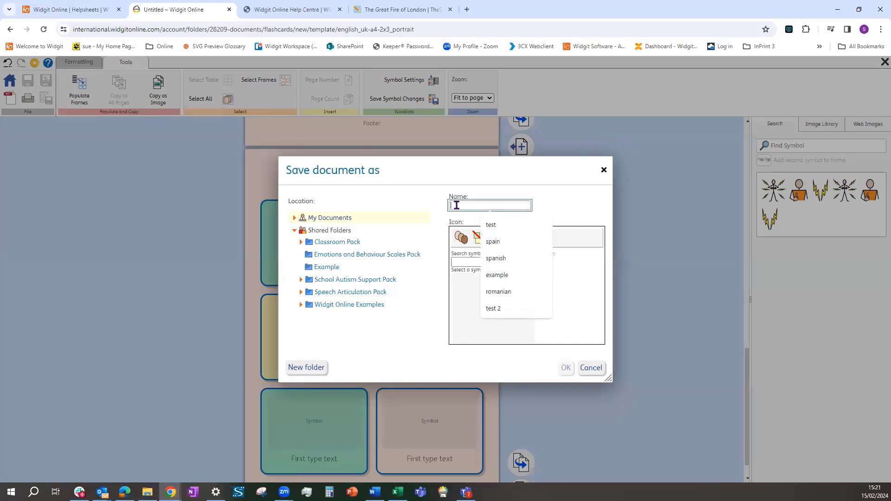
text(web)
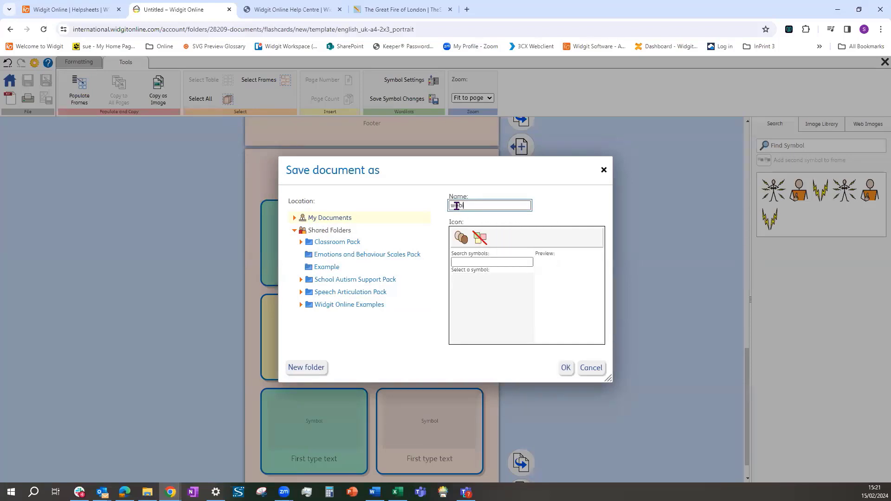
text(inar)
click(566, 369)
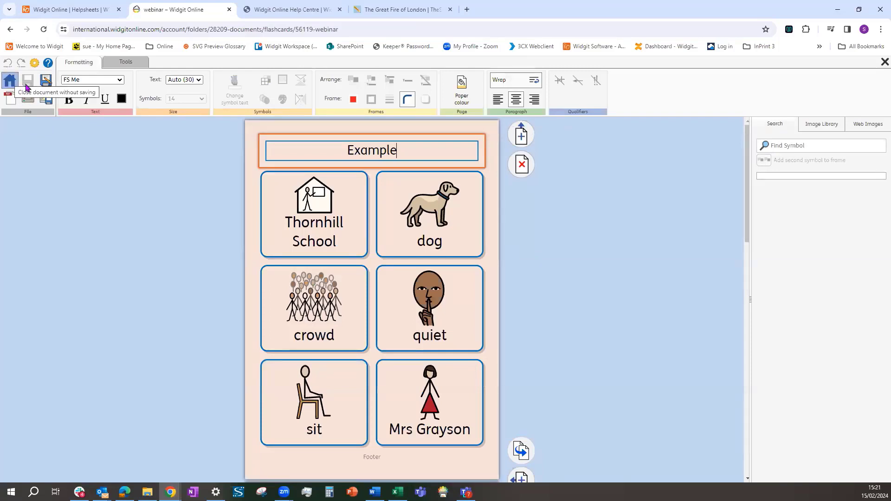
Step: Close the document and open webinar from My Documents in the viewer to look through its pages
click(882, 63)
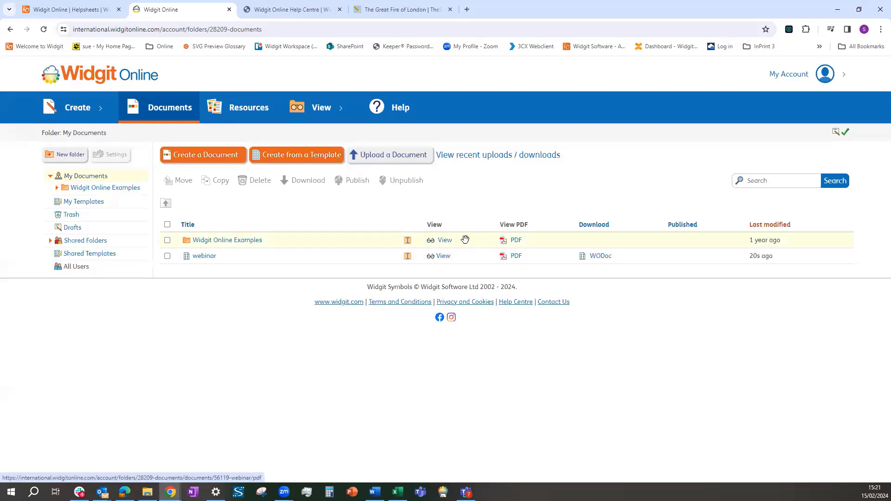
click(438, 258)
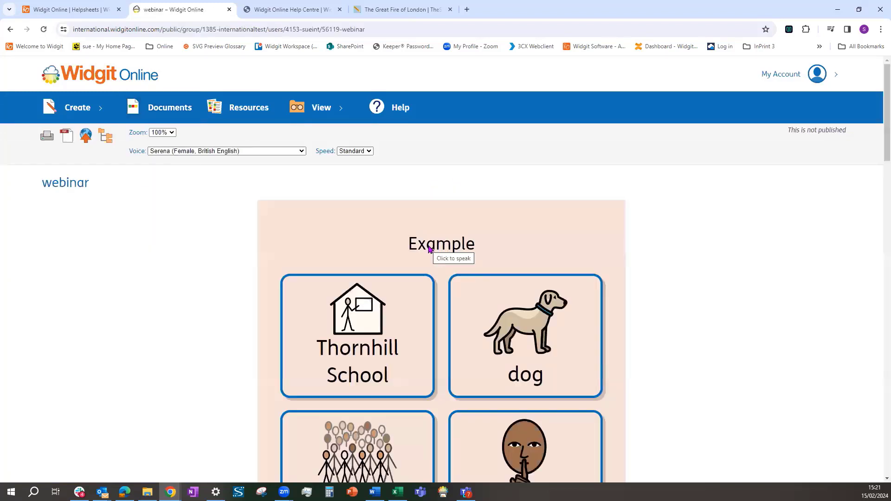
scroll(430, 249, down, 5)
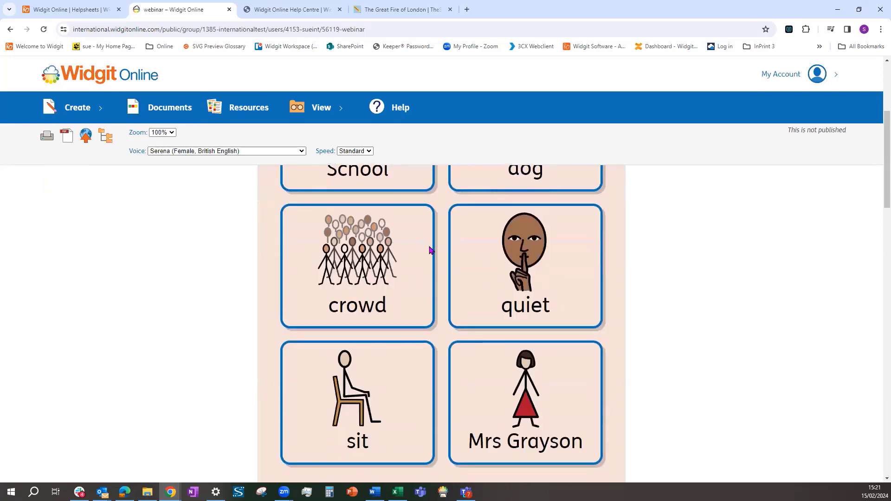
scroll(430, 249, down, 9)
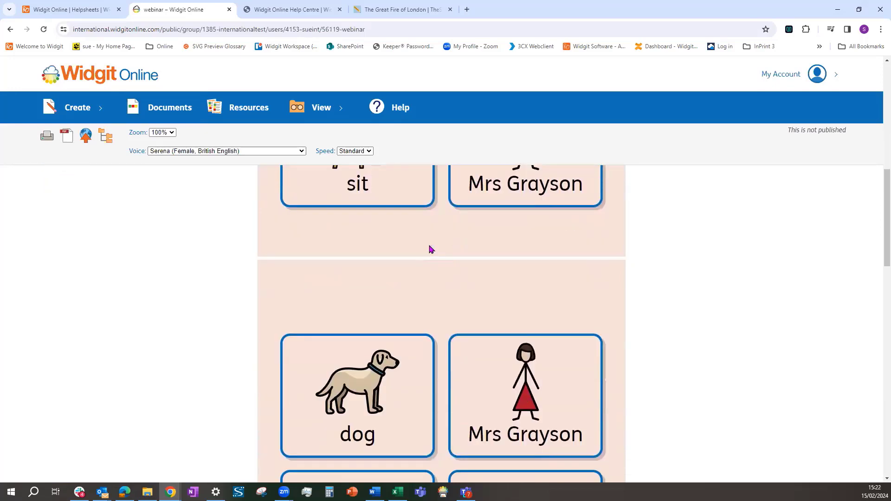
scroll(429, 249, down, 8)
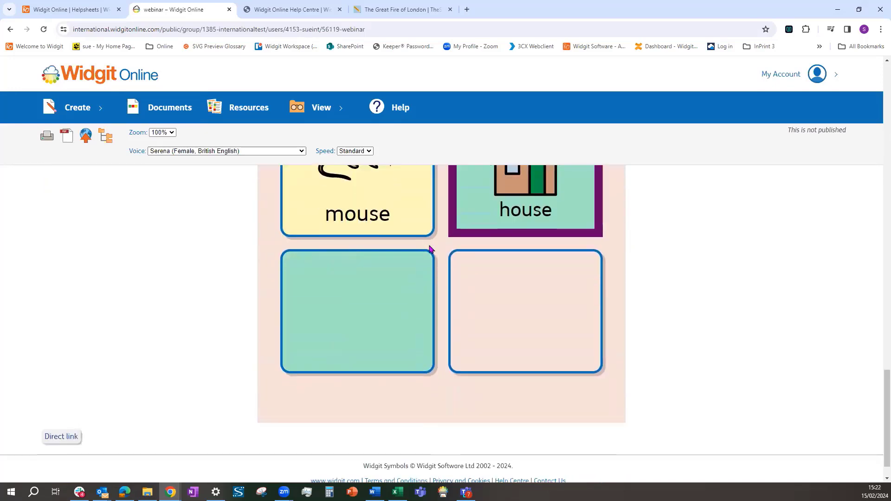
Step: Create a direct link to the webinar document with no expiry date and copy it to the clipboard
click(59, 404)
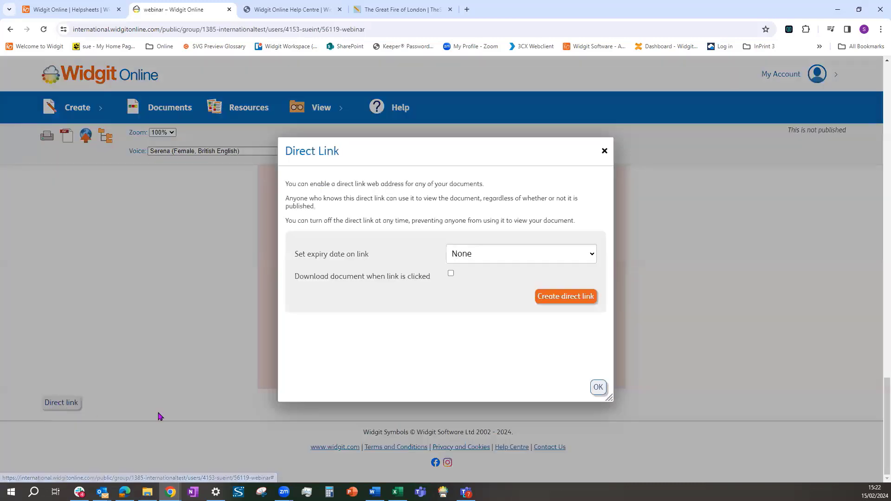
click(570, 302)
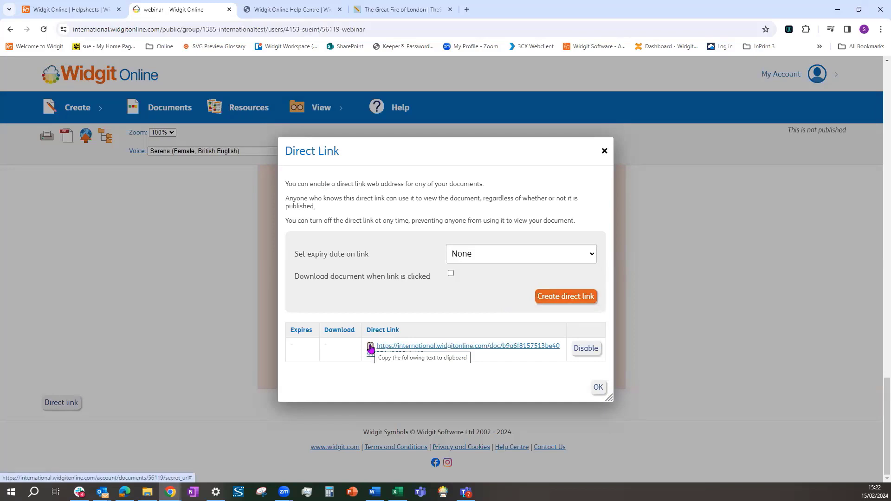
click(371, 349)
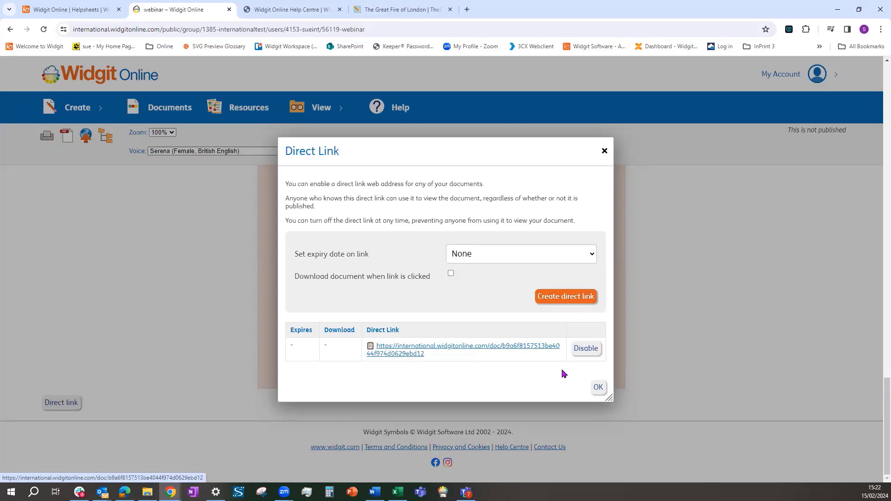
click(597, 389)
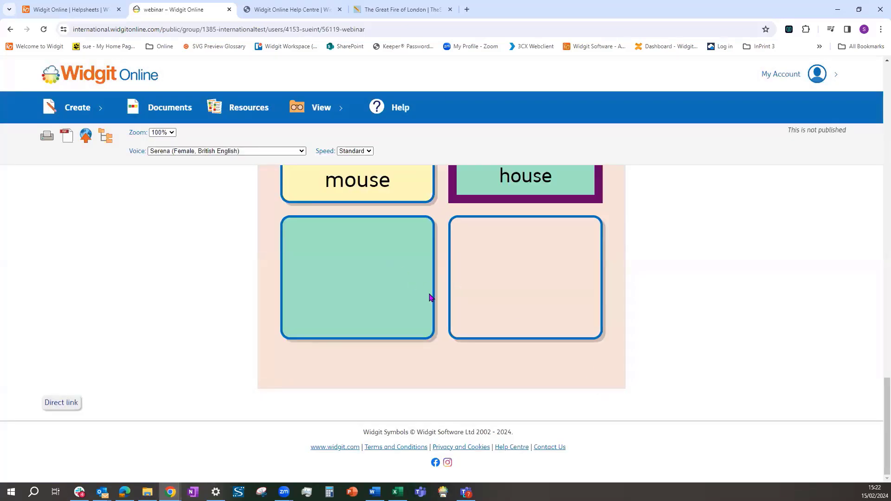
scroll(430, 299, up, 10)
scroll(430, 299, up, 10)
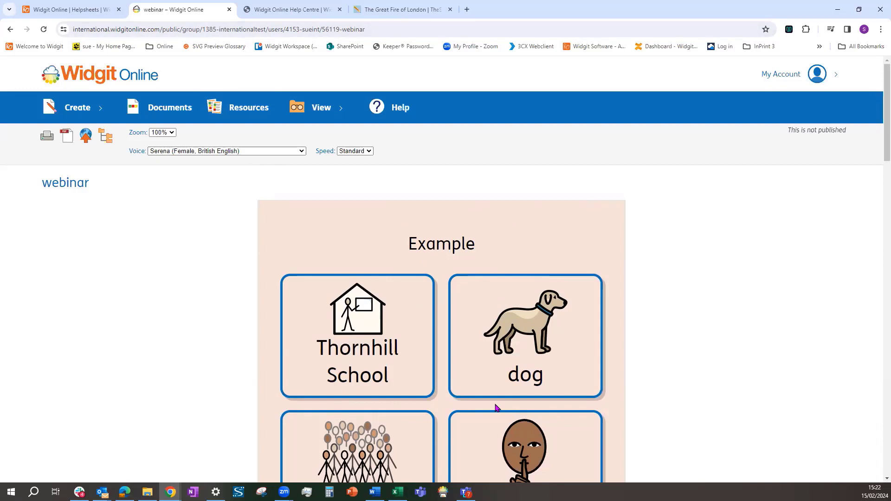
scroll(496, 408, down, 1)
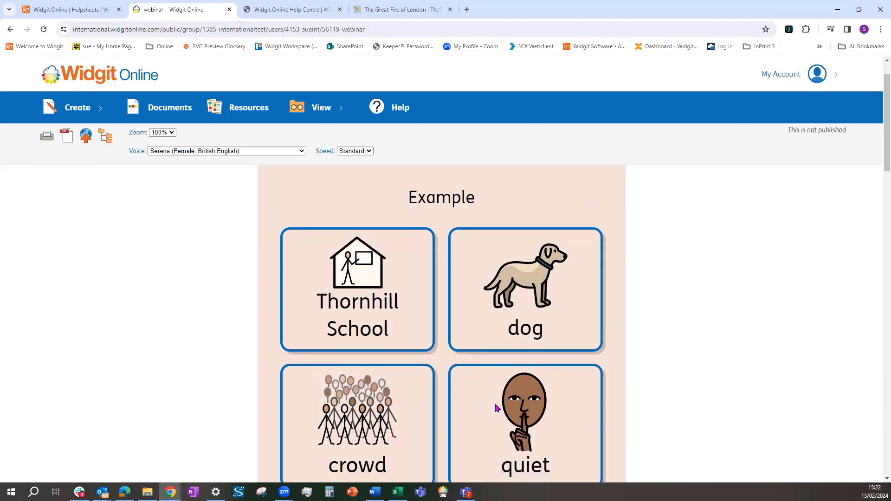
Step: Set the speech speed to Slower and play the Thornhill School and quiet flashcards aloud
scroll(496, 409, up, 1)
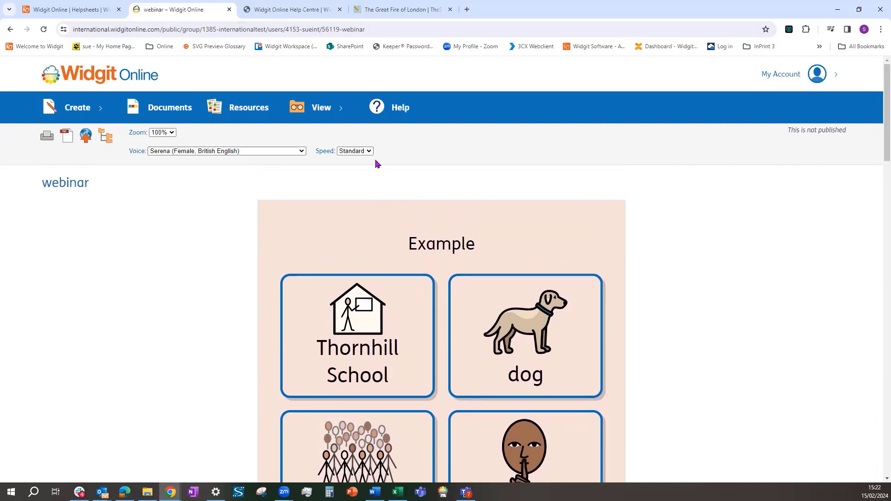
click(367, 151)
click(359, 167)
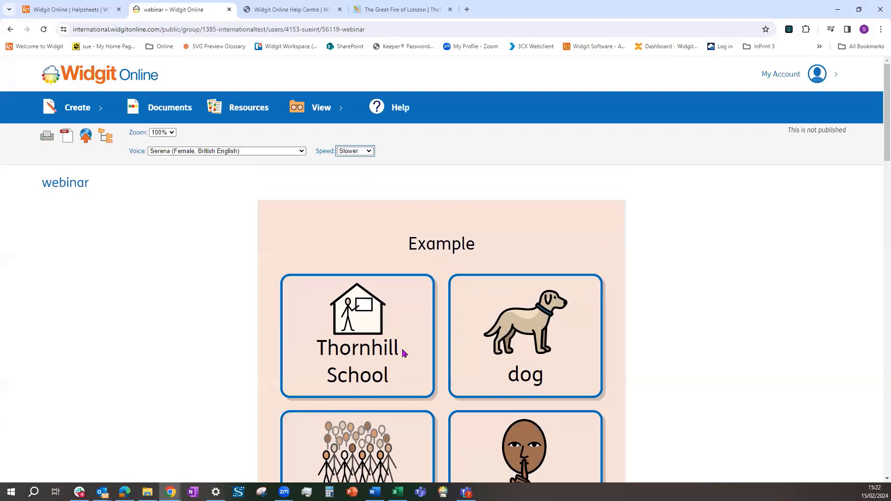
click(352, 352)
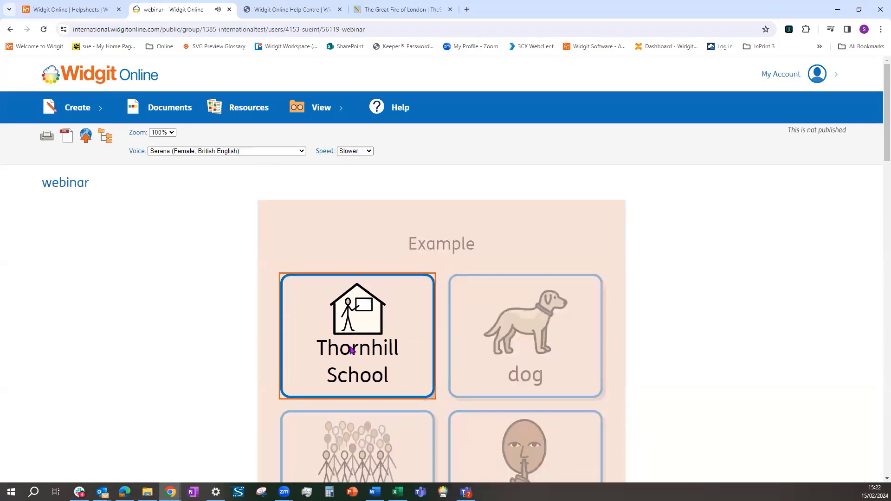
scroll(483, 400, down, 4)
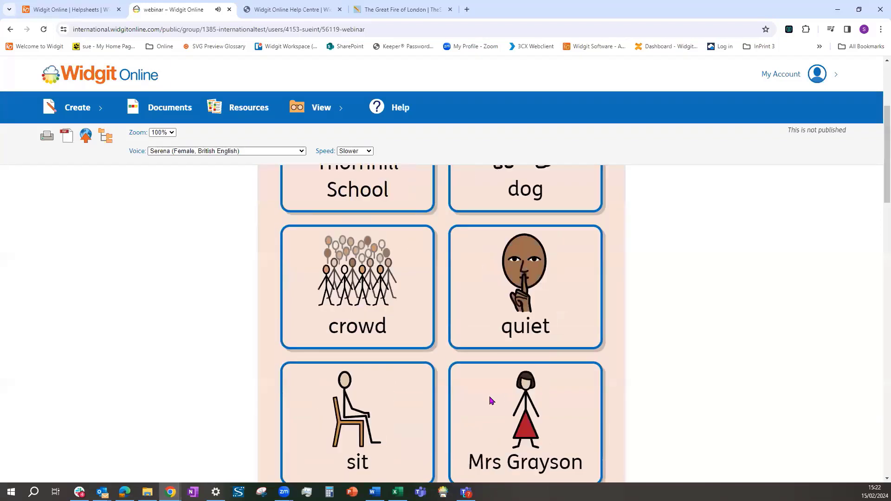
click(524, 336)
Step: Set the reading voice to Daniel (Male, British English) with the speed at Slower
scroll(469, 309, up, 4)
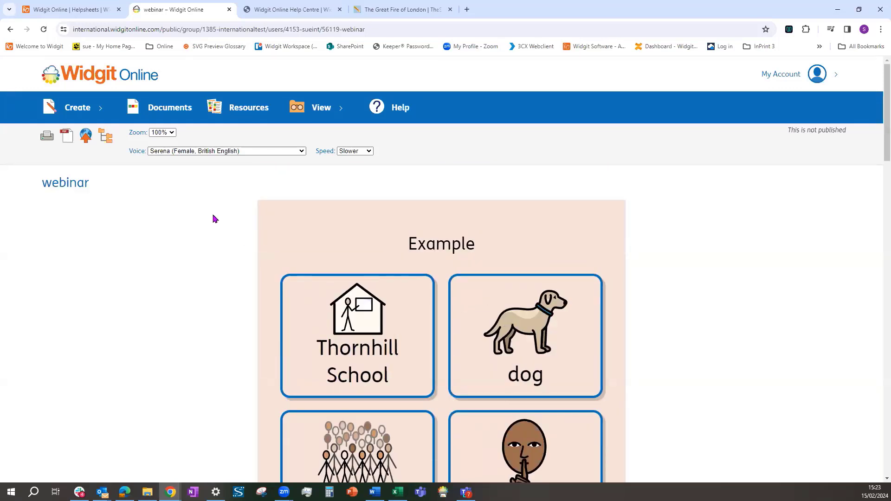
click(302, 151)
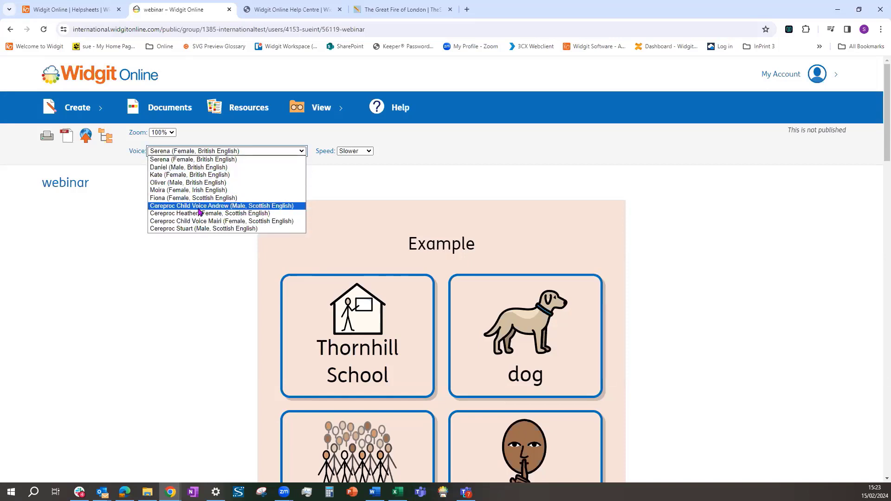
click(203, 169)
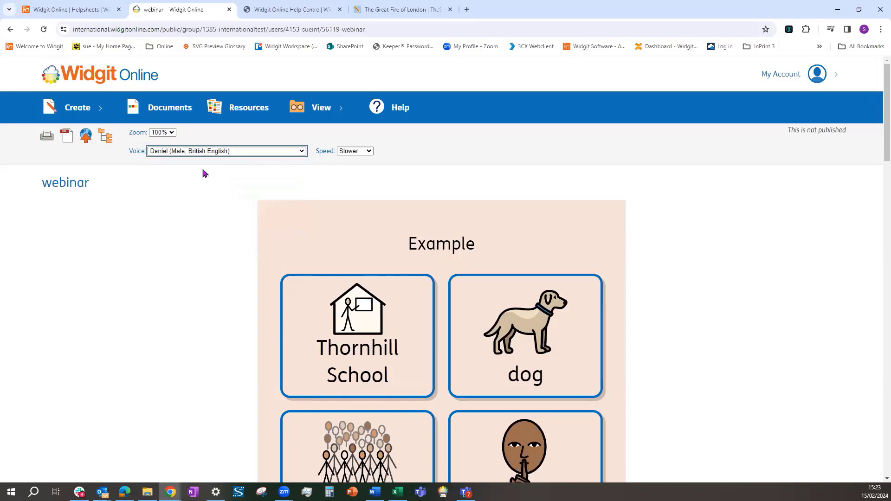
click(369, 151)
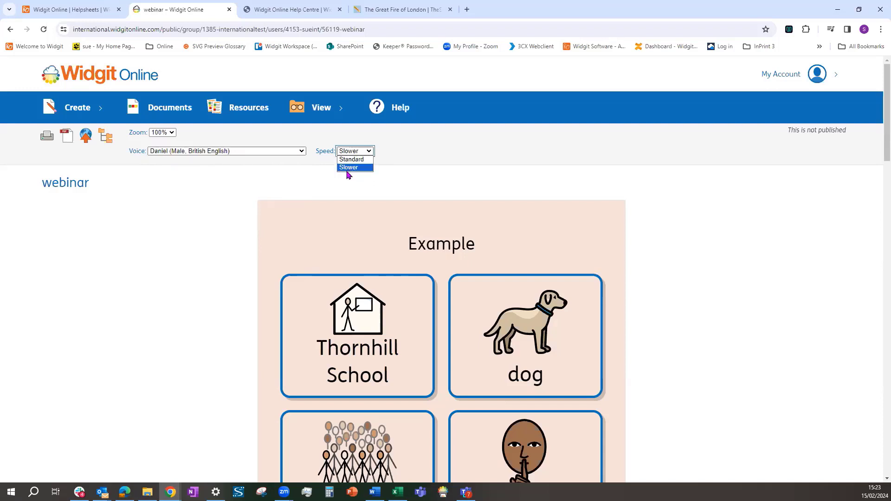
click(349, 168)
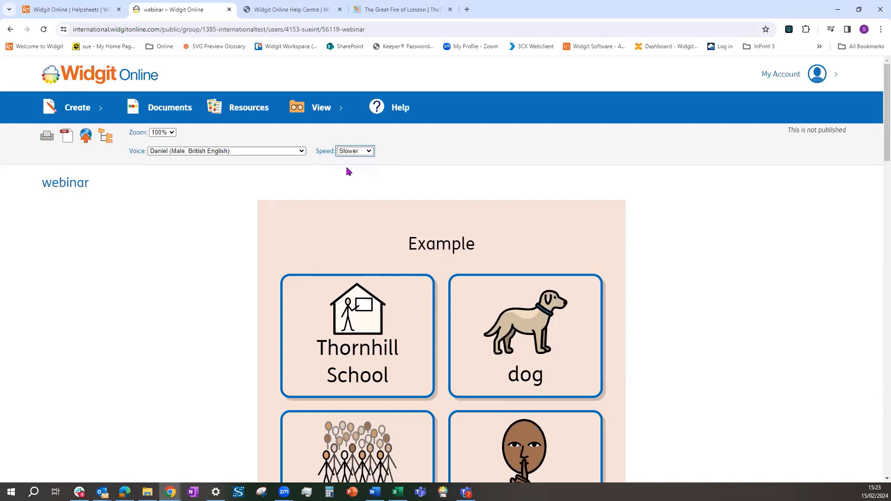
Step: Return to the documents page and create a document from the 20 Words (Right Symbols) vocabulary sheet template
click(92, 74)
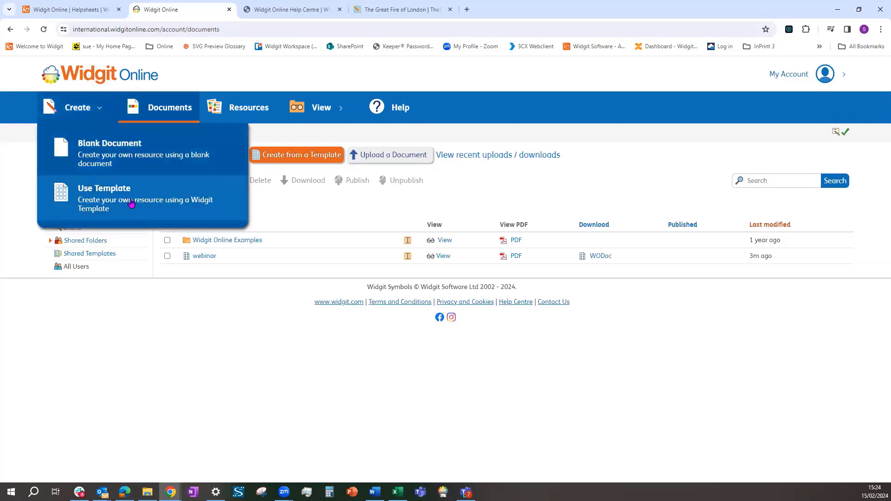
mouse_move(86, 108)
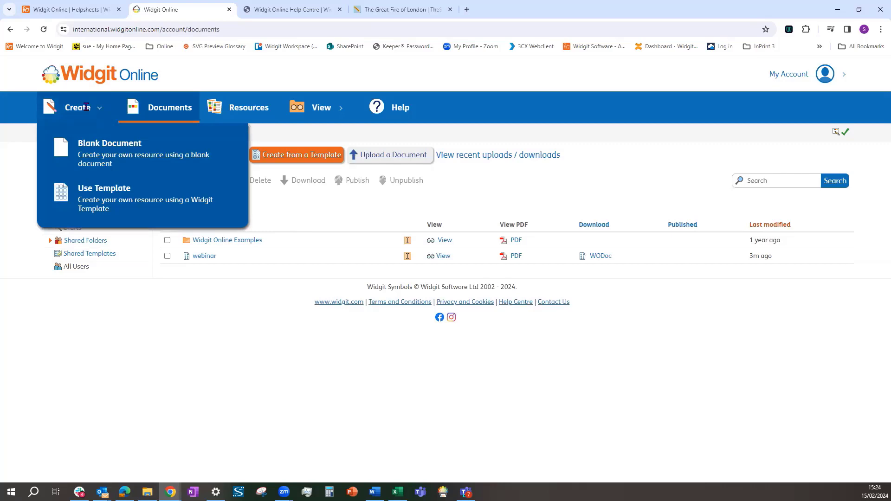
click(112, 199)
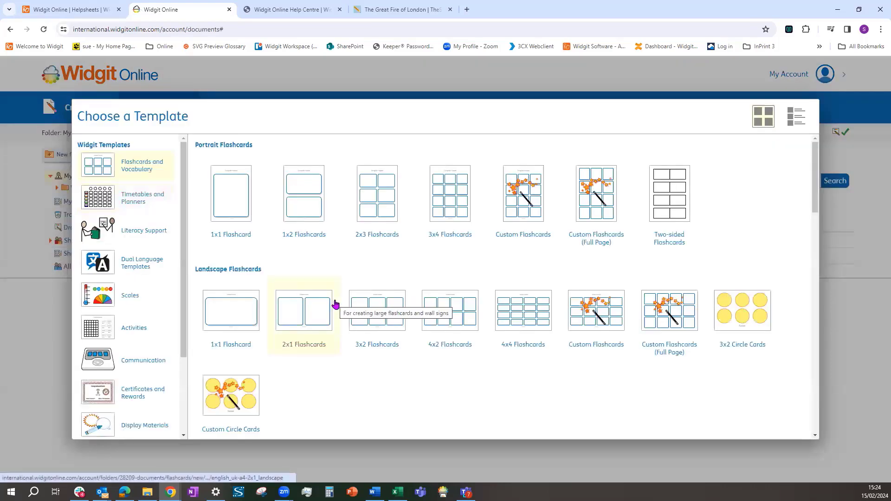
scroll(333, 304, down, 10)
scroll(328, 303, down, 8)
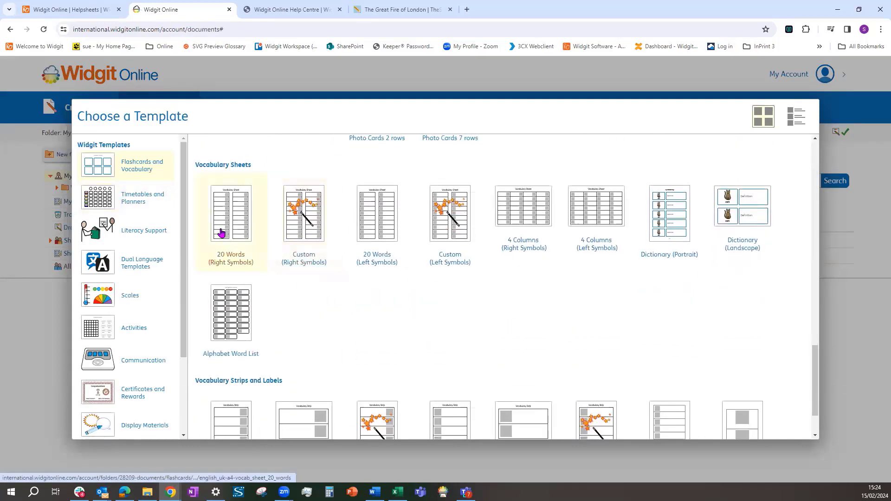
click(242, 219)
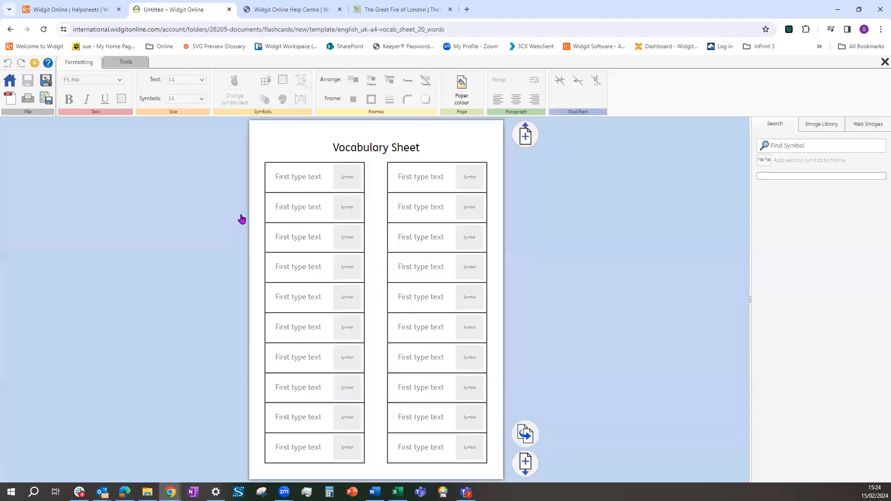
Step: Open Populate Frames, then copy the Geography words from Atlas to jungle in the Word document Bulk populate animal Examples
click(125, 63)
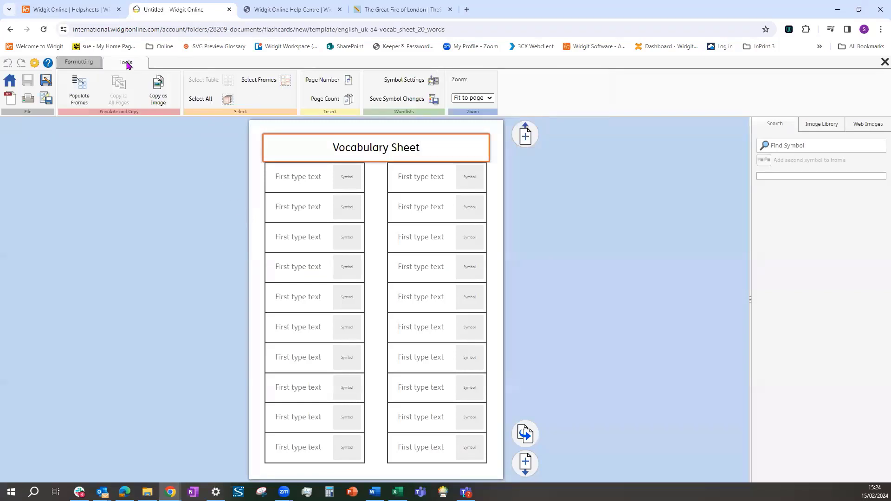
click(79, 91)
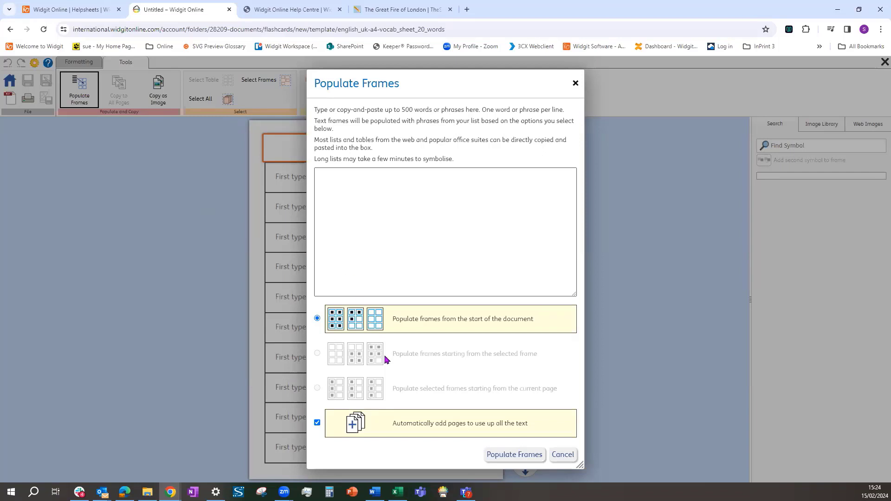
click(355, 422)
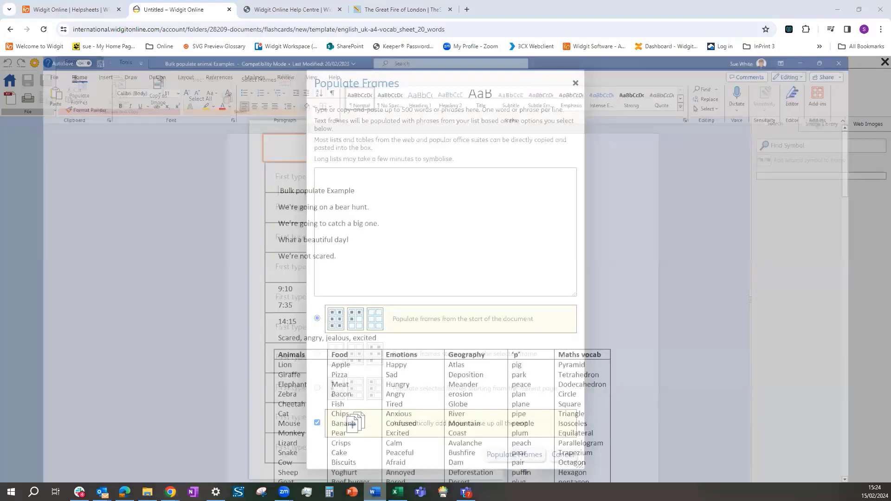
scroll(529, 265, down, 3)
scroll(528, 266, down, 2)
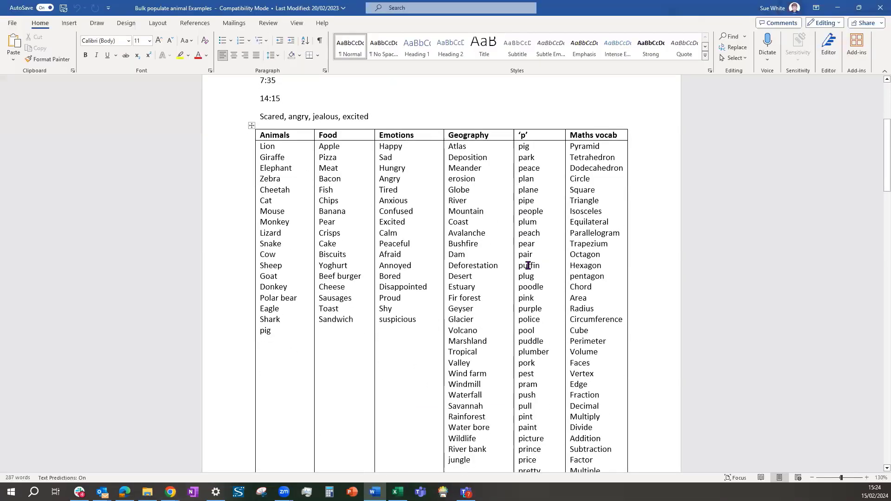
click(450, 147)
drag(462, 185, 478, 453)
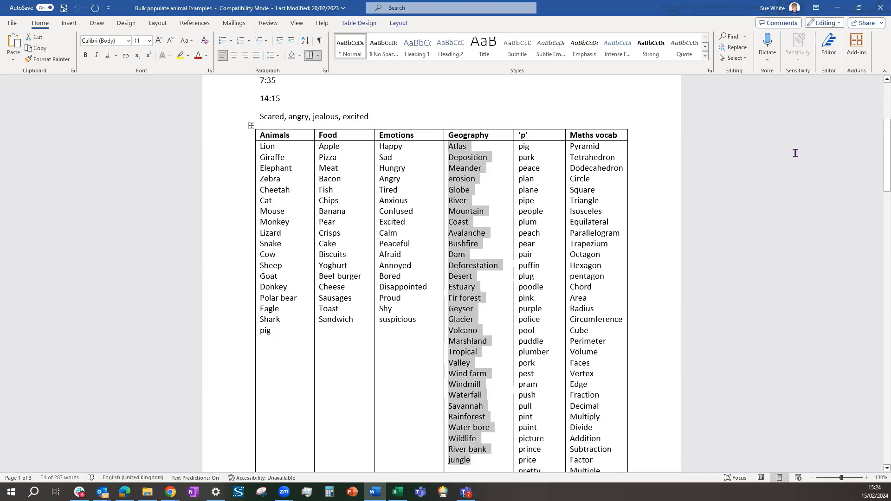
click(879, 11)
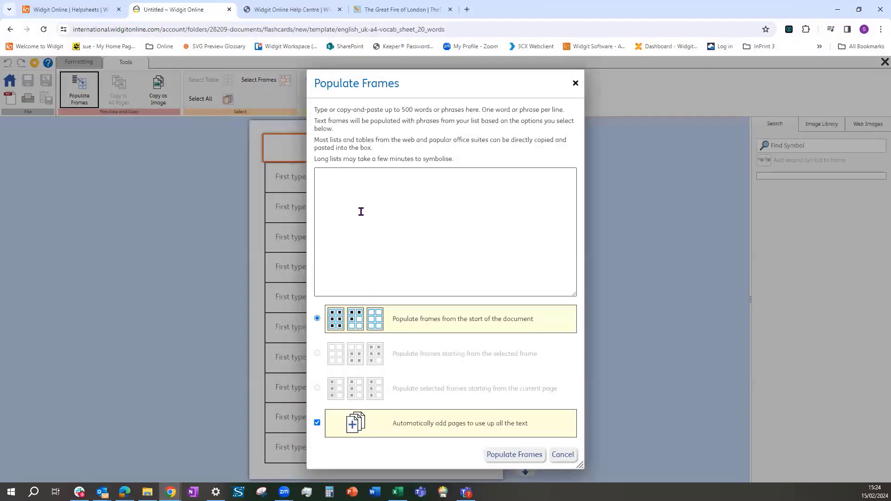
Step: Paste the Geography words and populate the frames from the start of the document, adding pages automatically
click(361, 212)
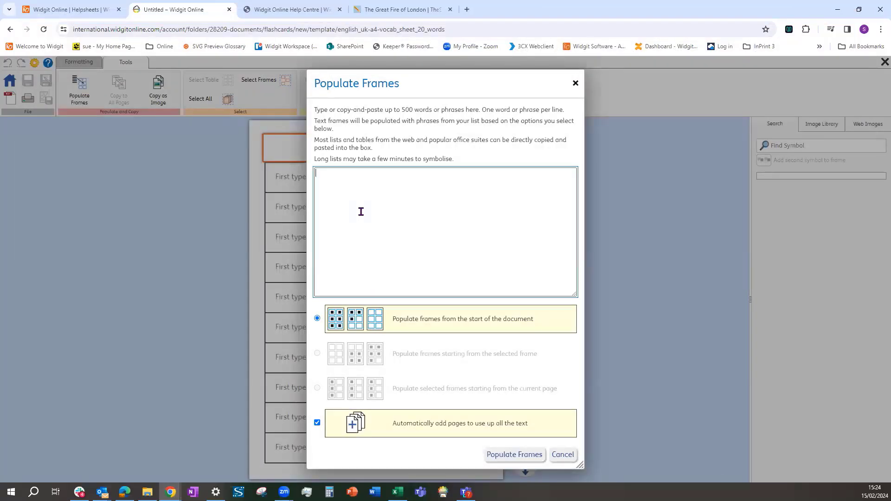
key(ctrl+v)
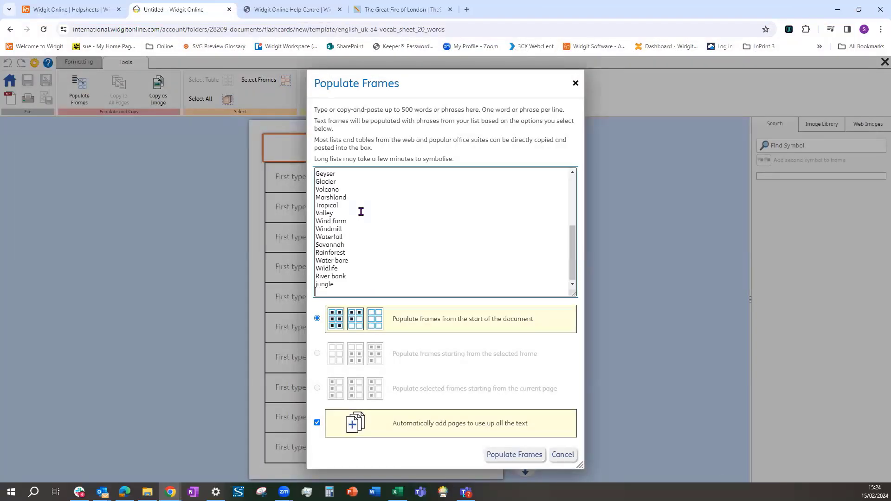
click(516, 455)
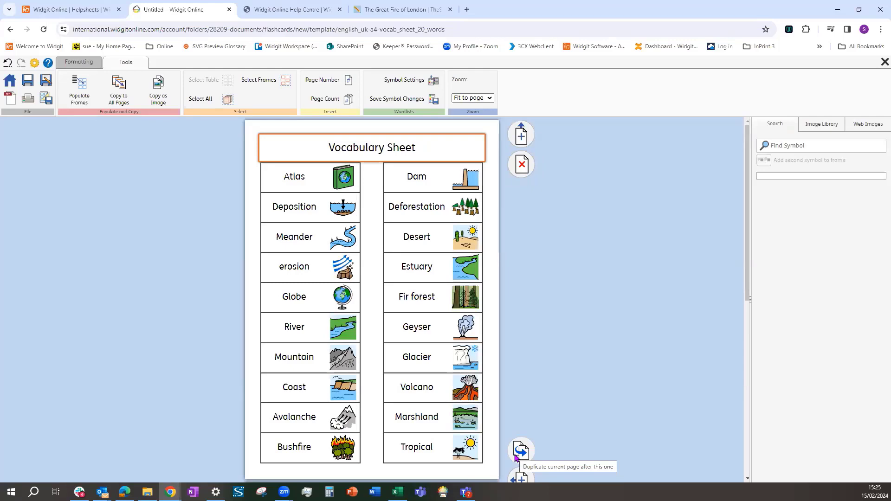
Step: Look through the populated pages of the vocabulary sheet and close the editor without saving
click(515, 458)
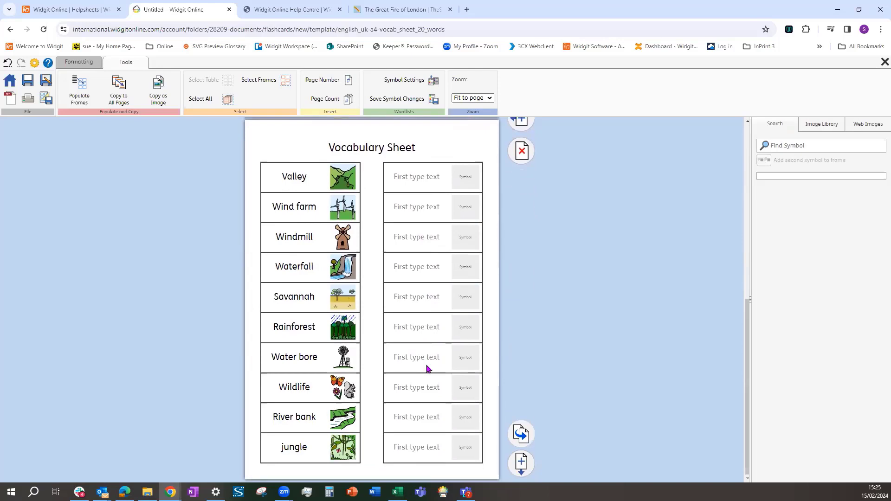
scroll(427, 368, up, 8)
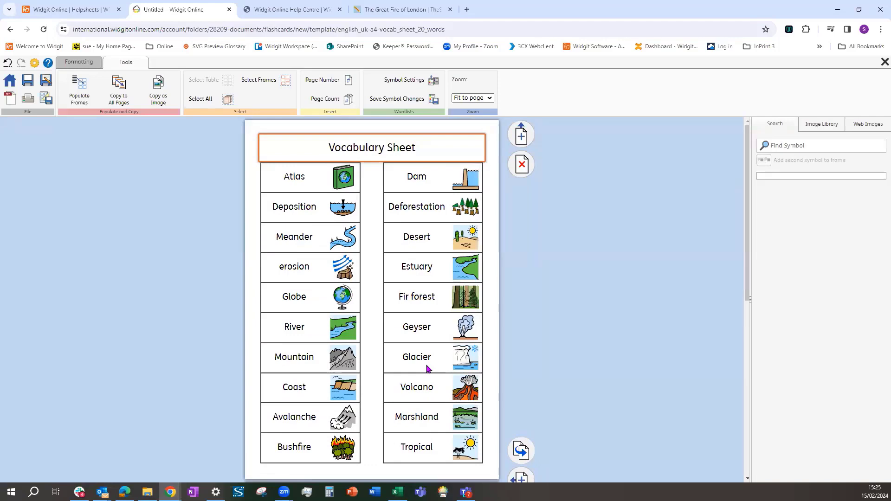
scroll(427, 368, down, 8)
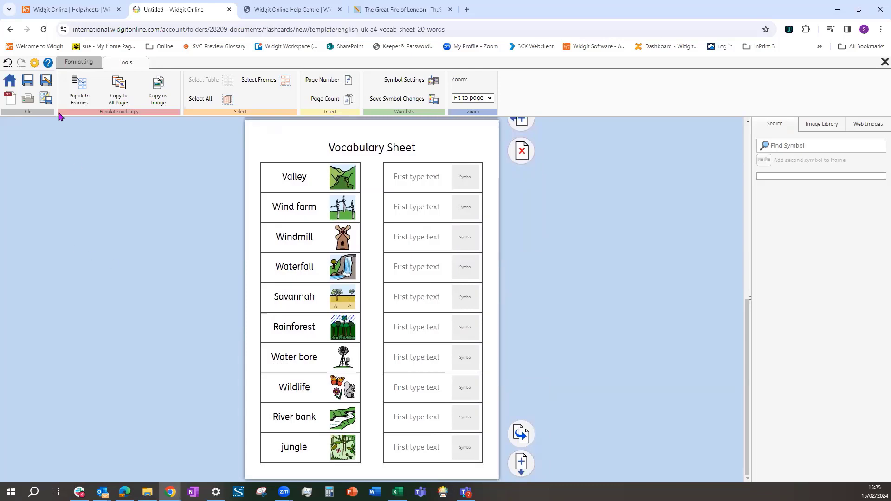
click(9, 82)
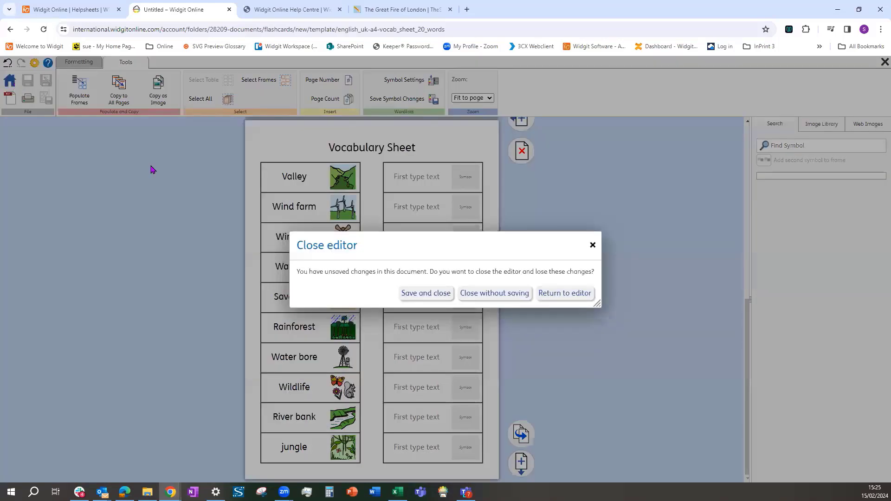
click(495, 294)
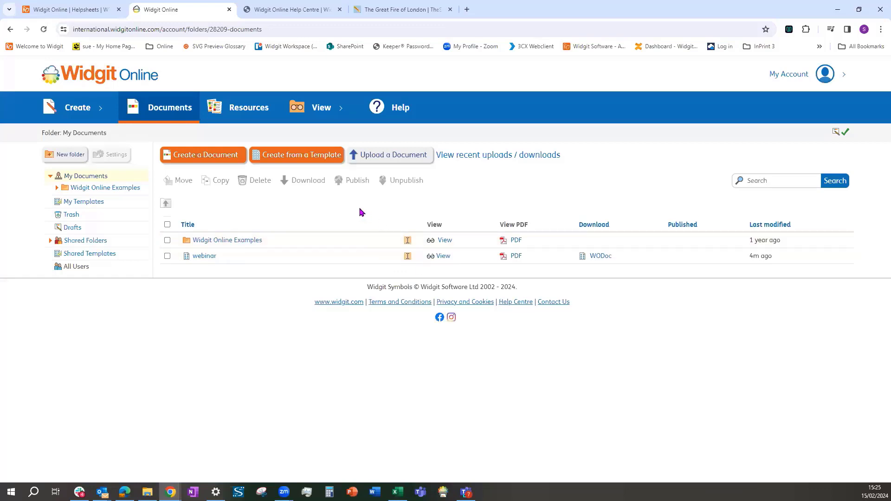
Step: Browse the dual language templates and choose Central Theme (14 Words) for a new document
click(298, 160)
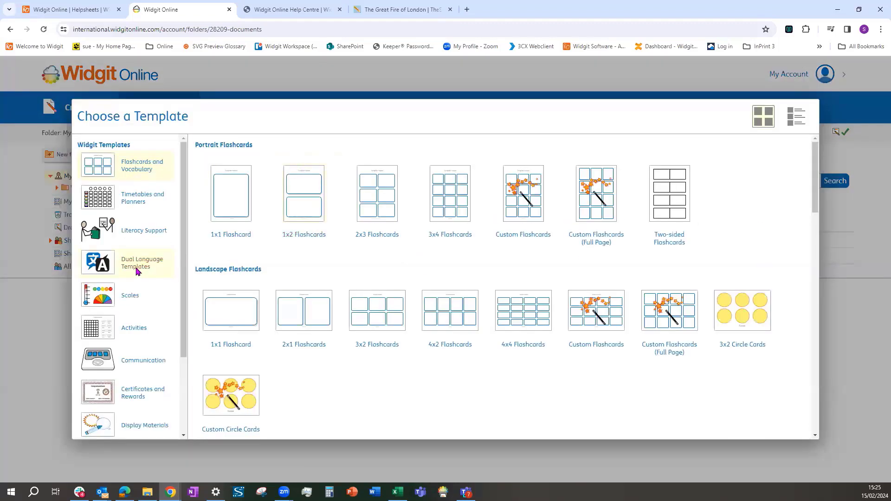
click(137, 272)
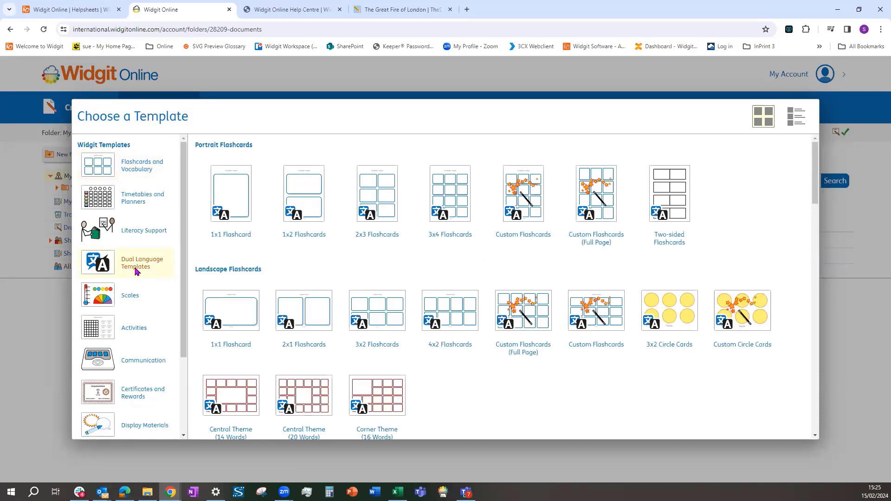
scroll(570, 278, down, 9)
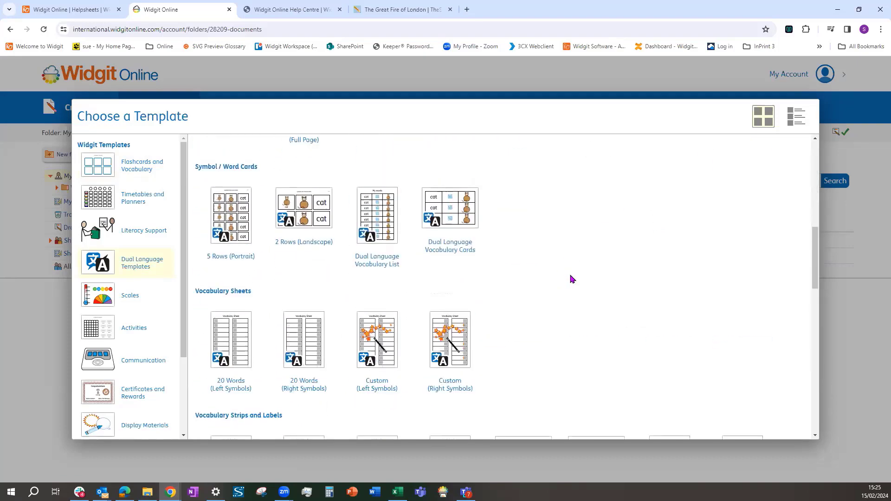
scroll(571, 278, down, 15)
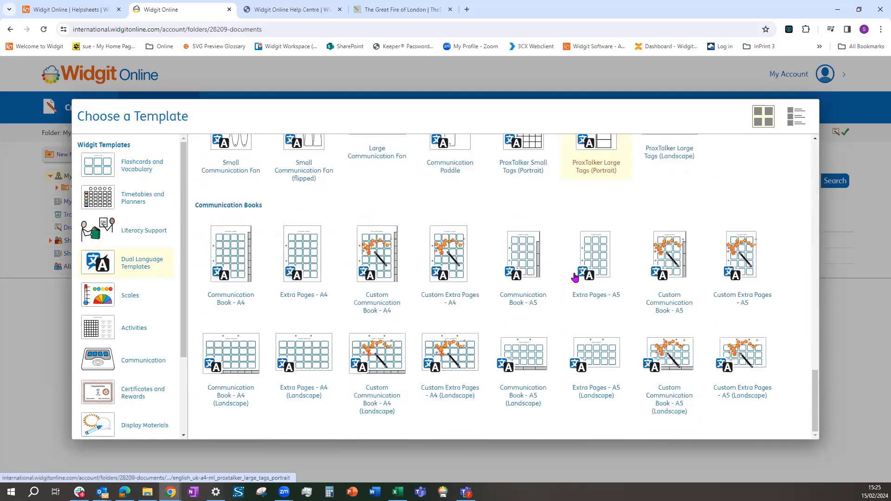
scroll(576, 277, up, 5)
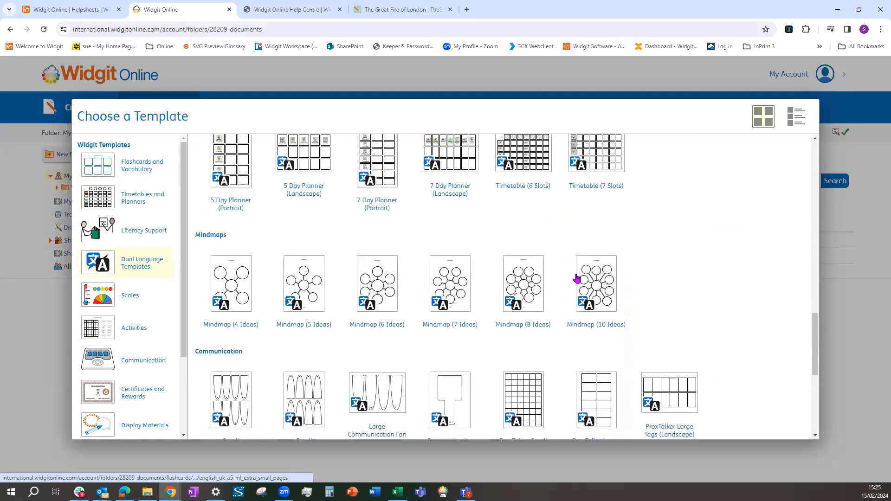
scroll(577, 279, up, 12)
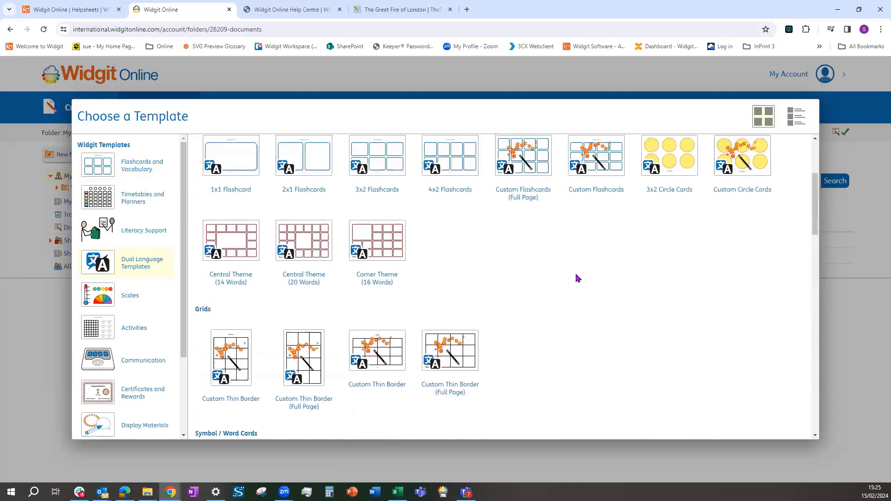
click(228, 247)
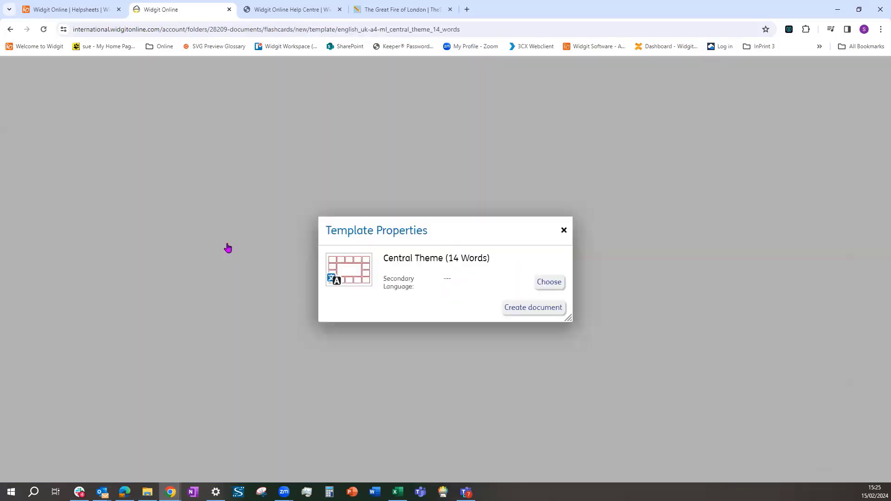
Step: Set the template's secondary language to Romanian and create the Central Theme document
click(550, 283)
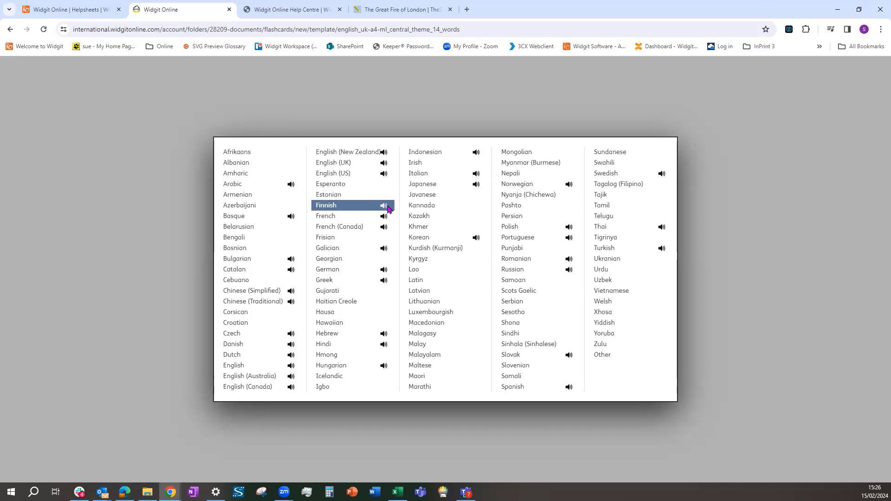
click(520, 262)
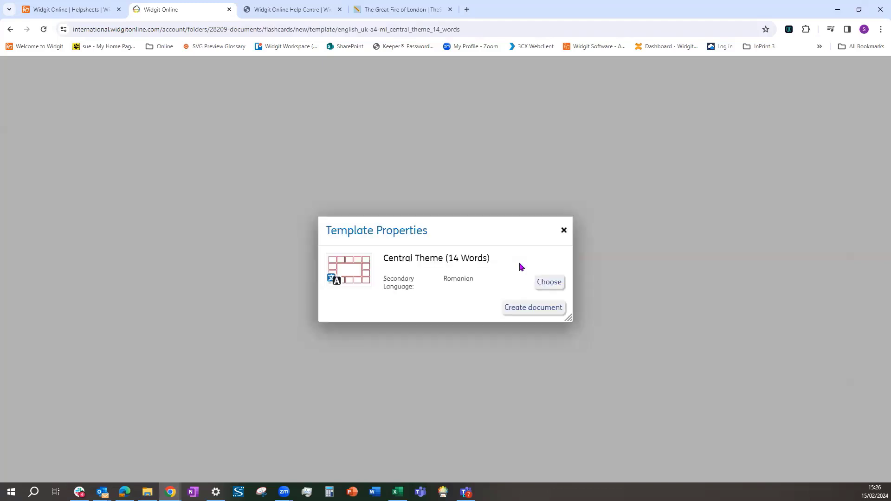
click(525, 309)
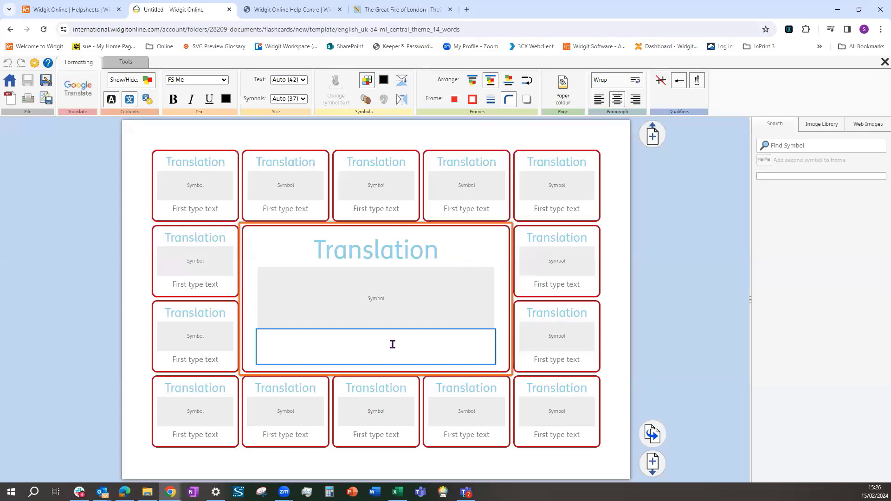
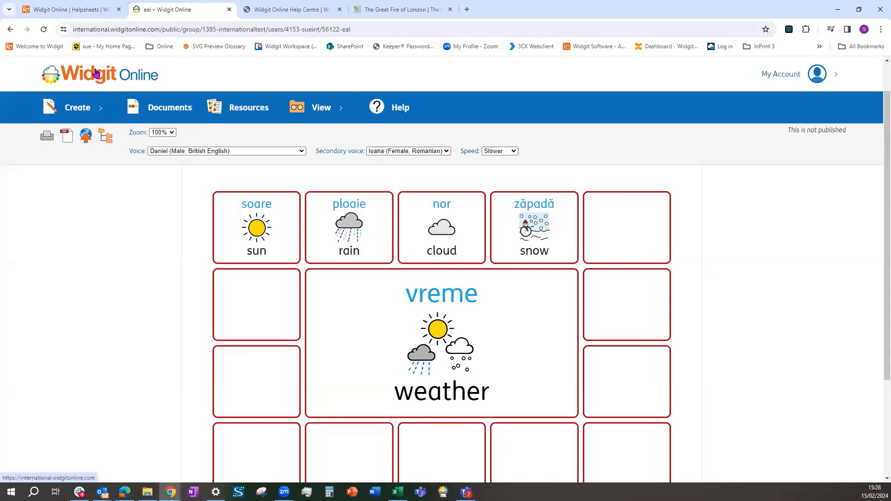
Step: Open the eal document from My Documents and change the secondary language of all its frames to Chinese (Simplified)
click(93, 75)
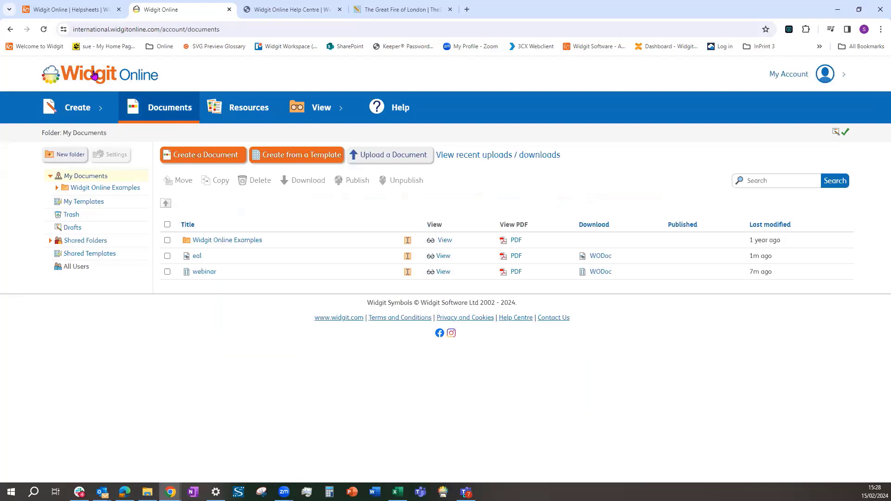
click(198, 256)
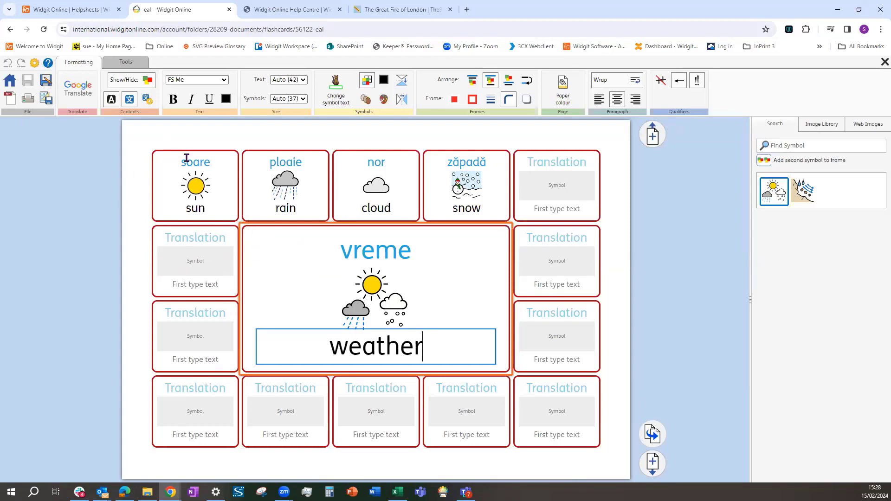
drag(141, 143, 614, 457)
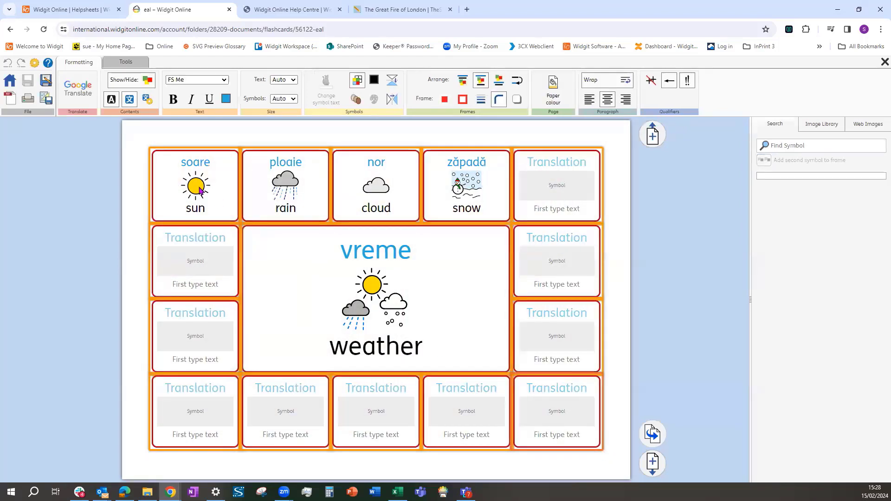
click(147, 100)
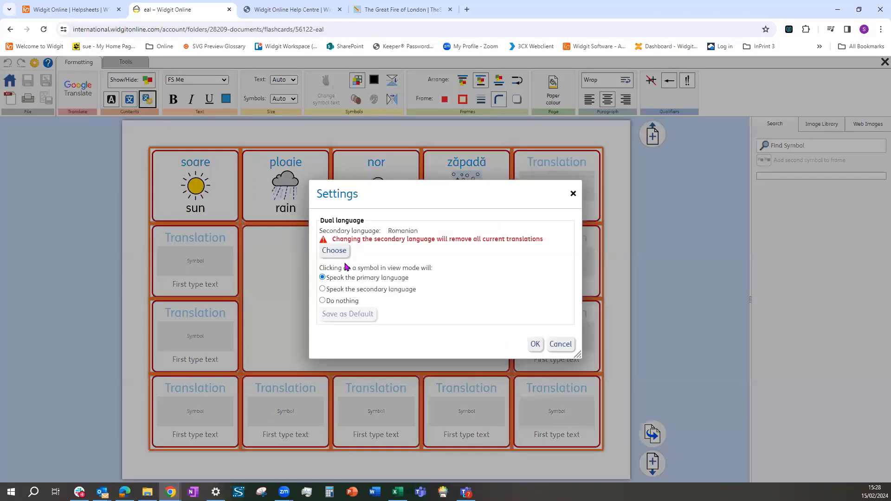
click(335, 251)
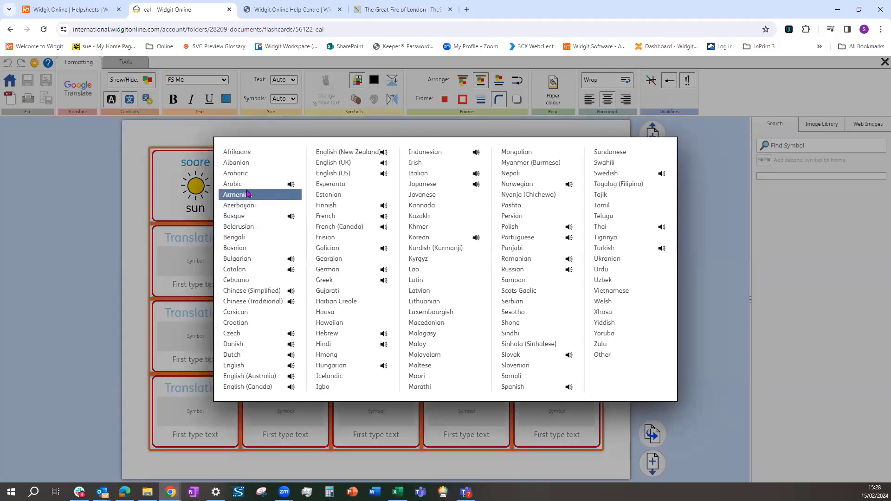
click(262, 291)
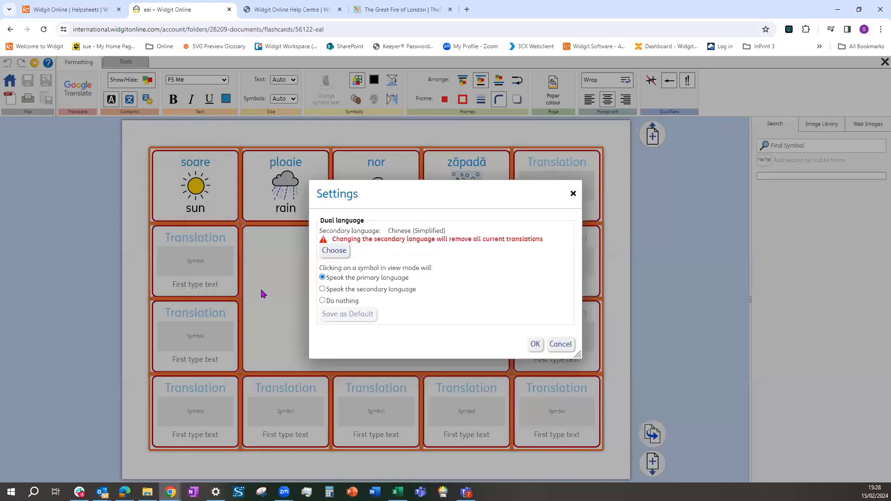
click(534, 344)
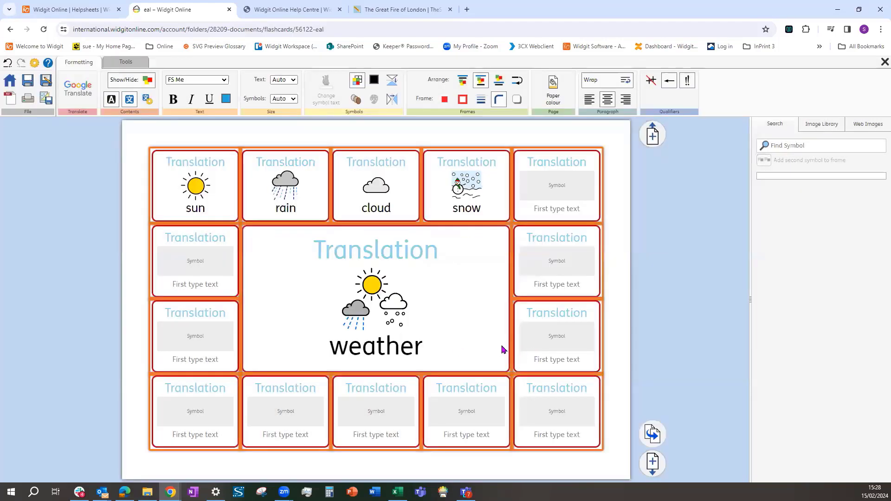
Step: Translate the weather words with Google Translate and close the editor without saving
click(83, 96)
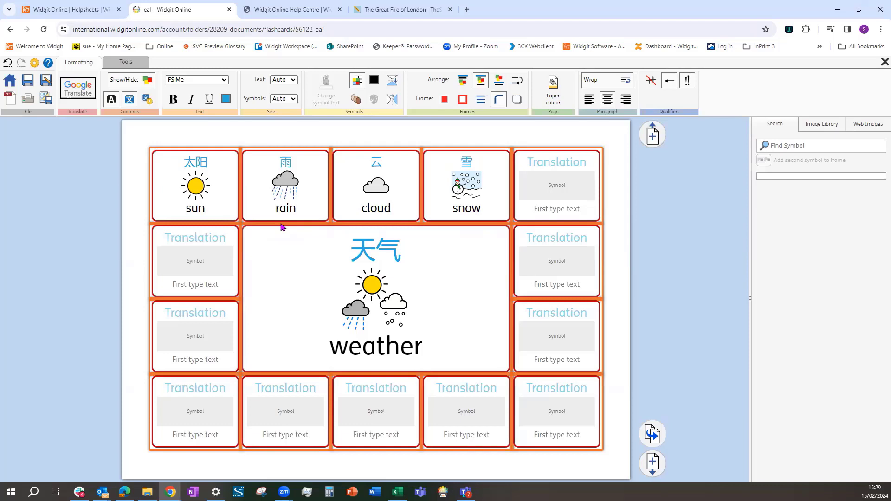
click(7, 84)
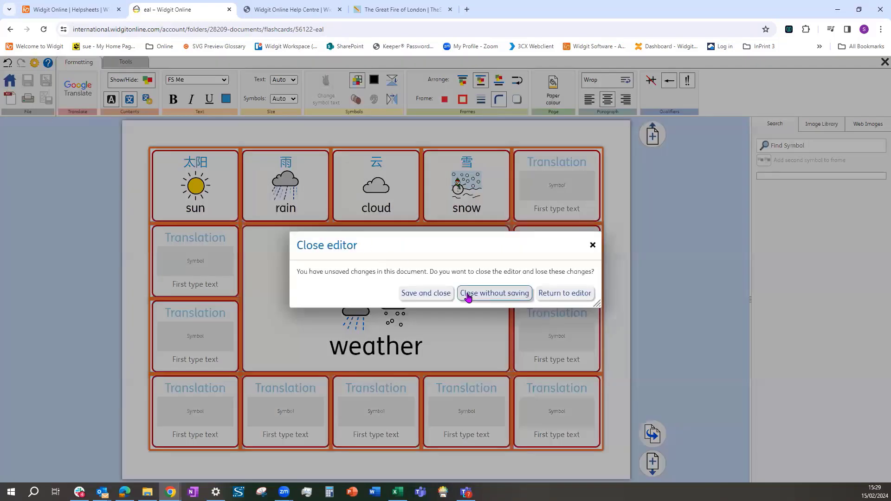
click(468, 298)
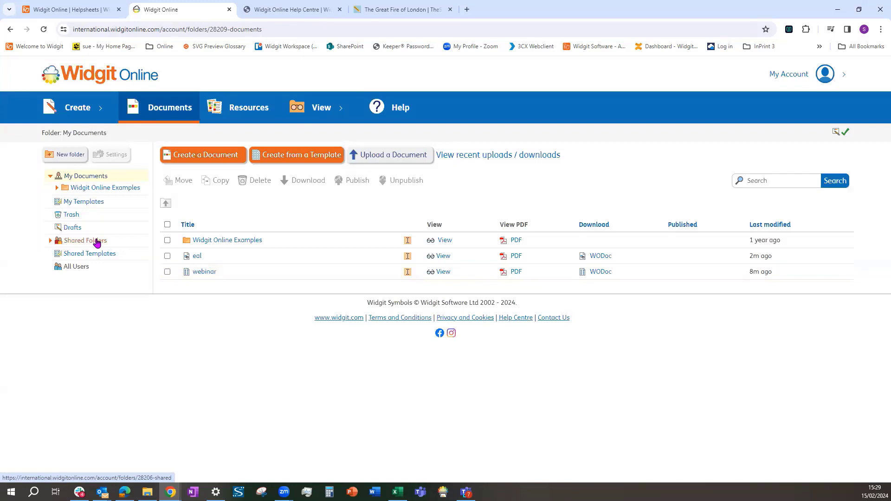
Step: Move the eal document into the shared folder Example and open that folder to check its contents
click(167, 256)
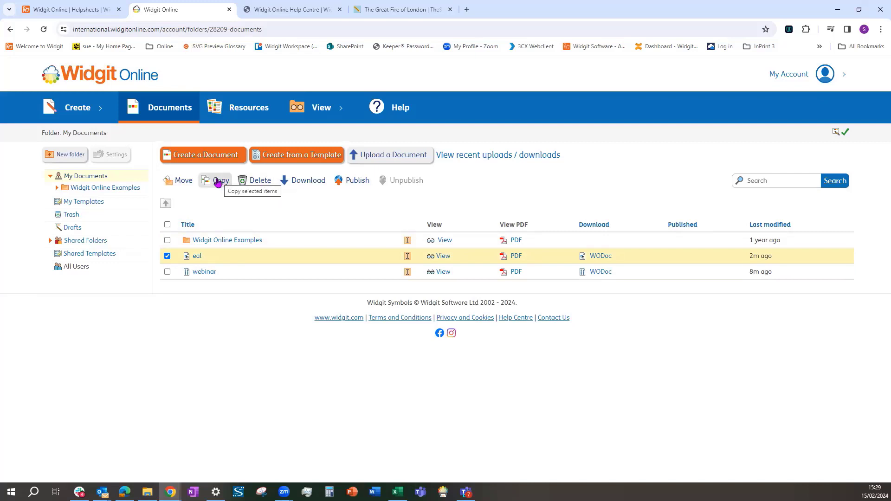
click(179, 184)
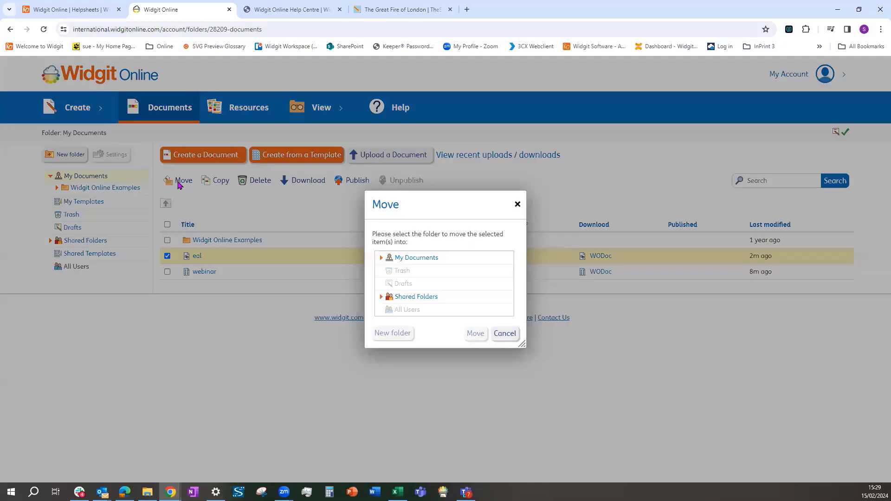
click(380, 297)
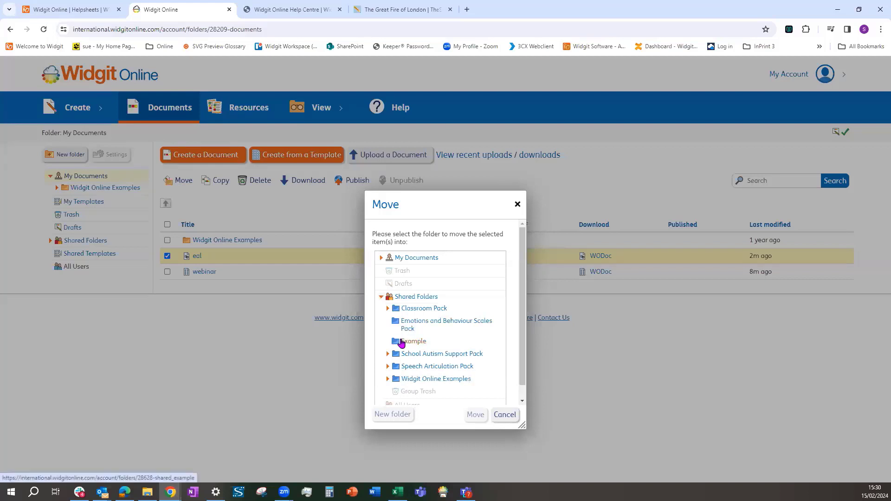
click(402, 343)
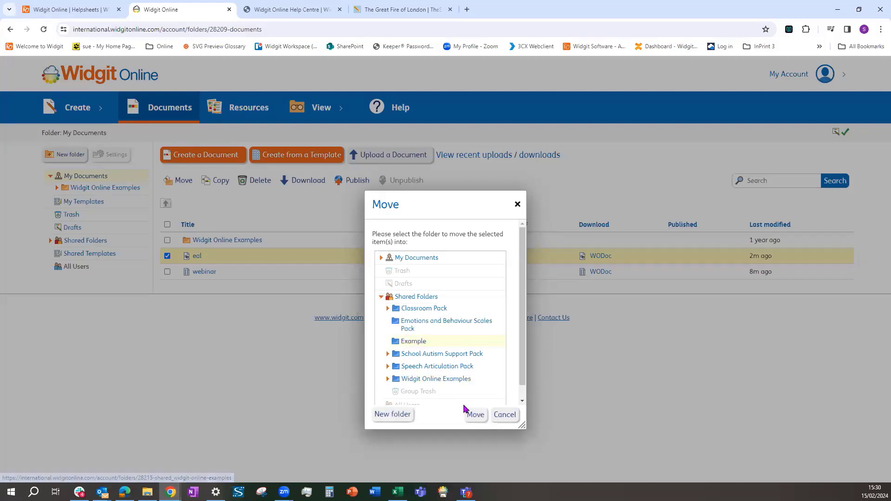
click(475, 415)
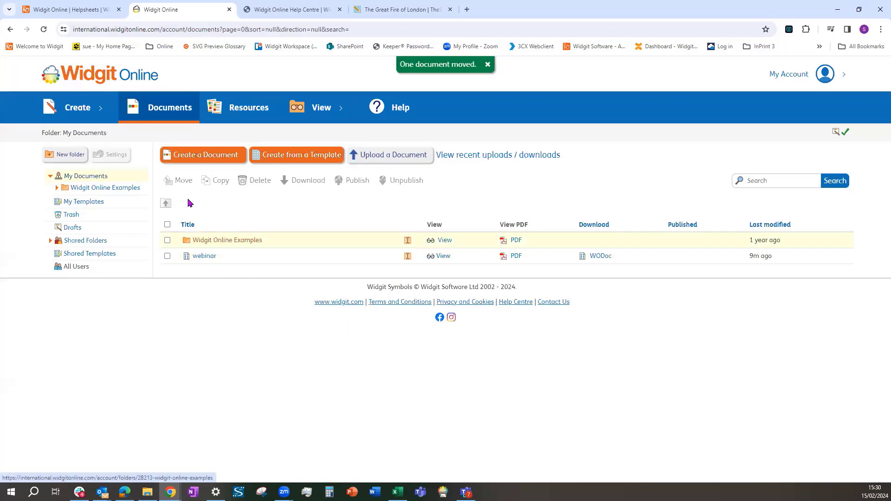
click(50, 241)
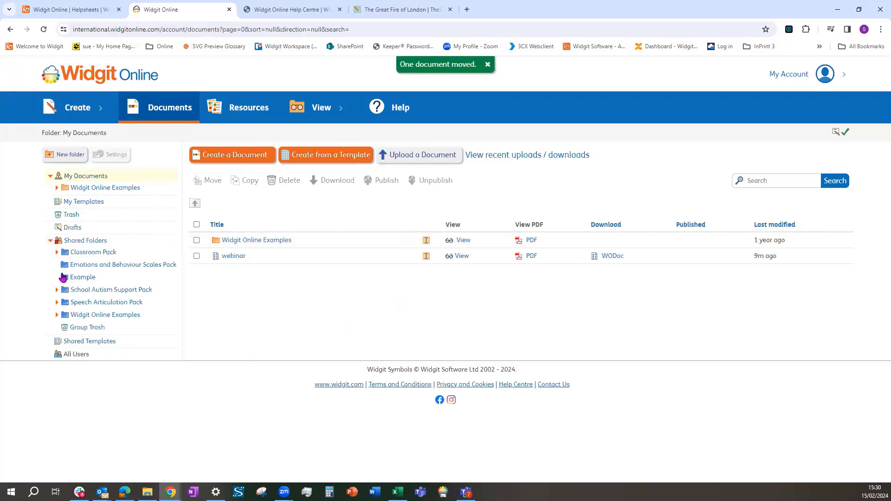
click(77, 279)
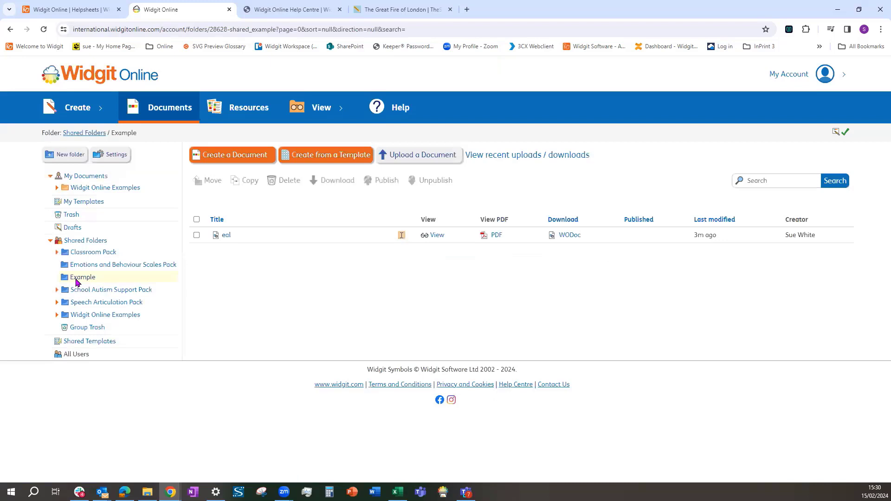
Step: Create a blank document in My Documents and write "I can drink a can of drink"
click(73, 178)
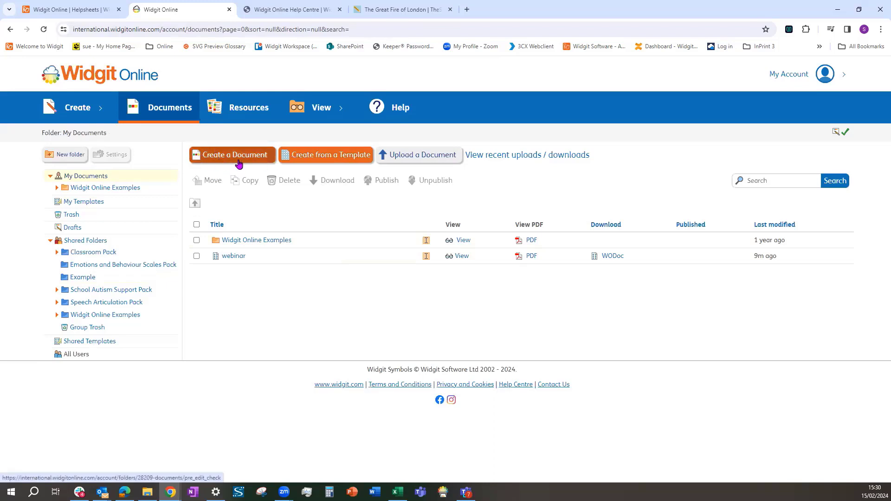
click(82, 108)
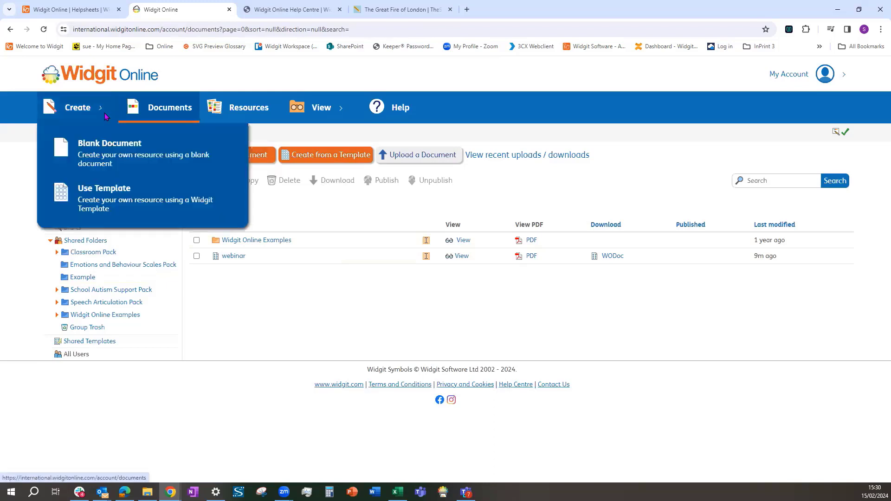
click(88, 148)
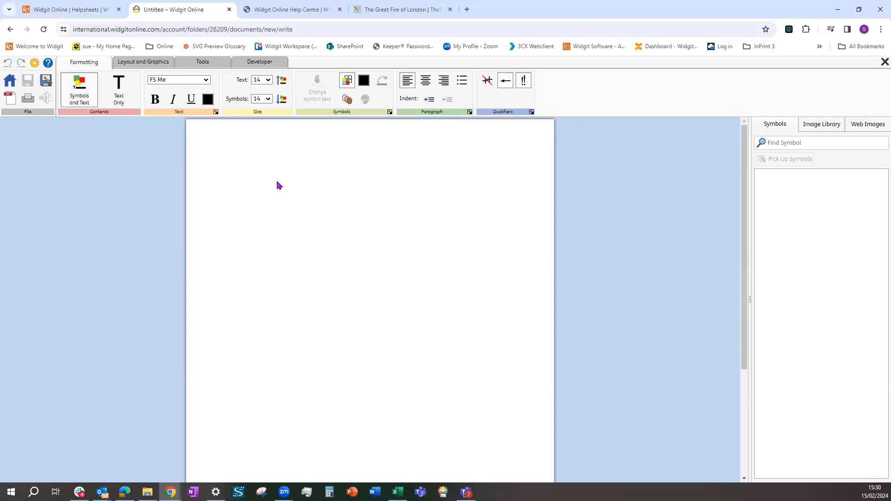
text(I can drink a can of drink)
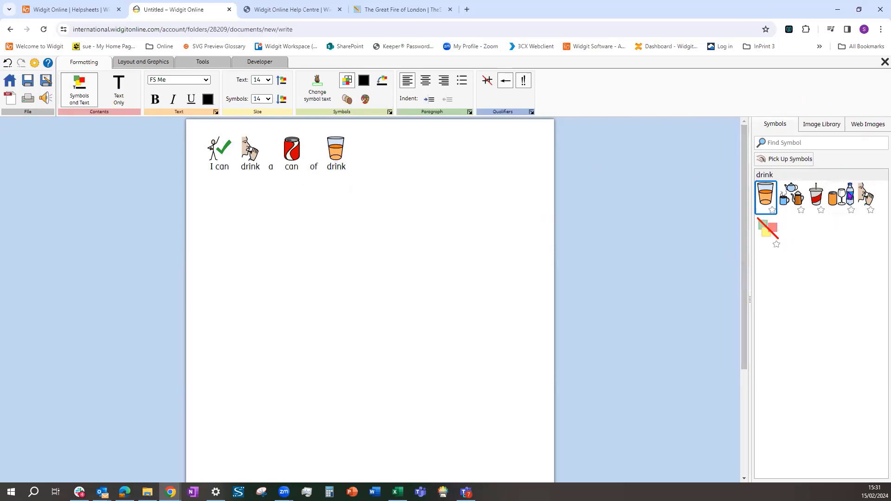
Step: Try the mixed drinks symbol and no symbol for the final word "drink", and return it to the glass symbol
click(842, 199)
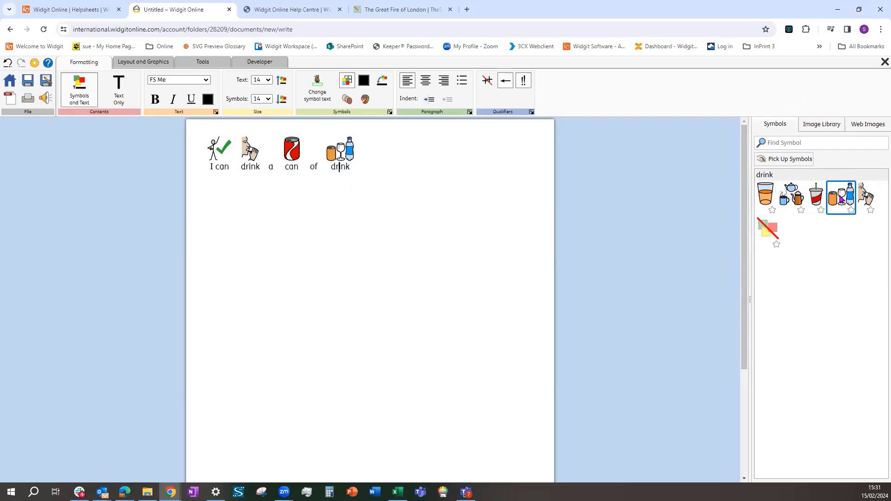
click(774, 231)
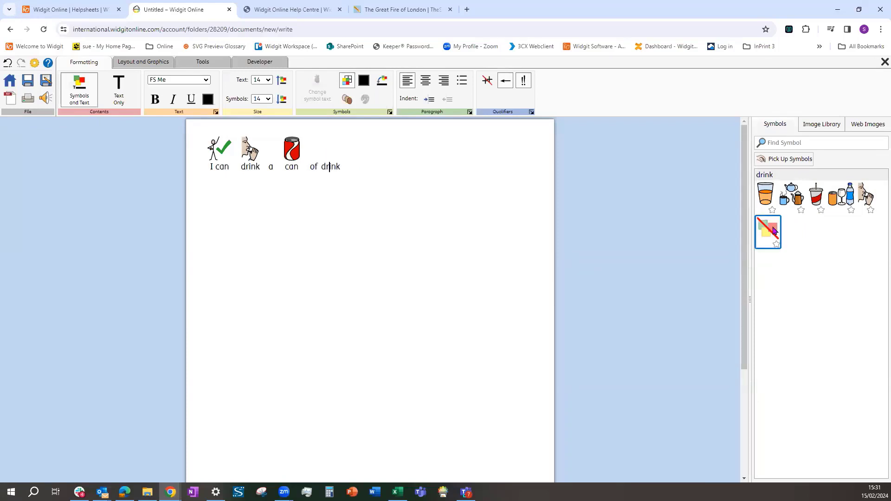
click(765, 198)
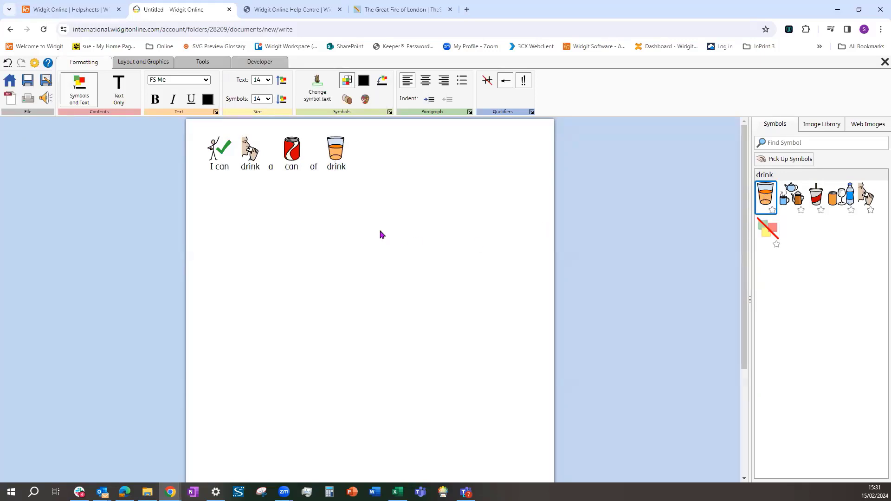
Step: Increase the text and symbol size of the whole sentence to 20
drag(202, 169, 351, 173)
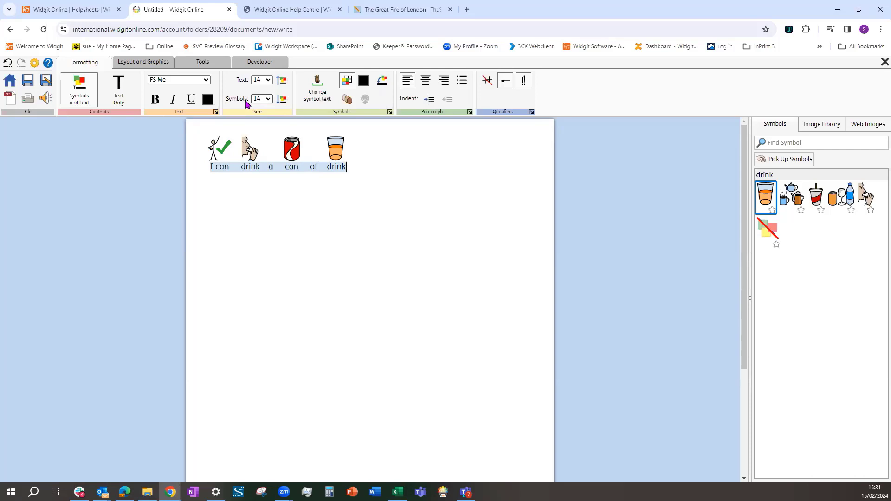
click(282, 81)
click(282, 81)
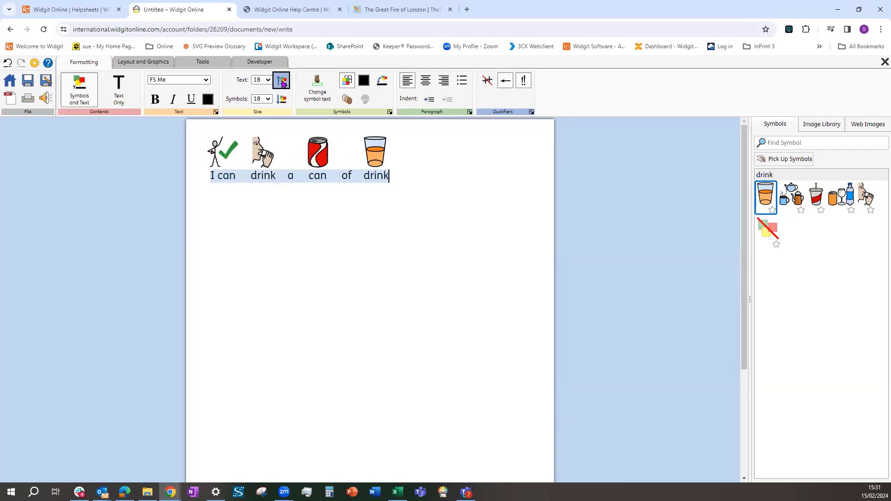
click(282, 81)
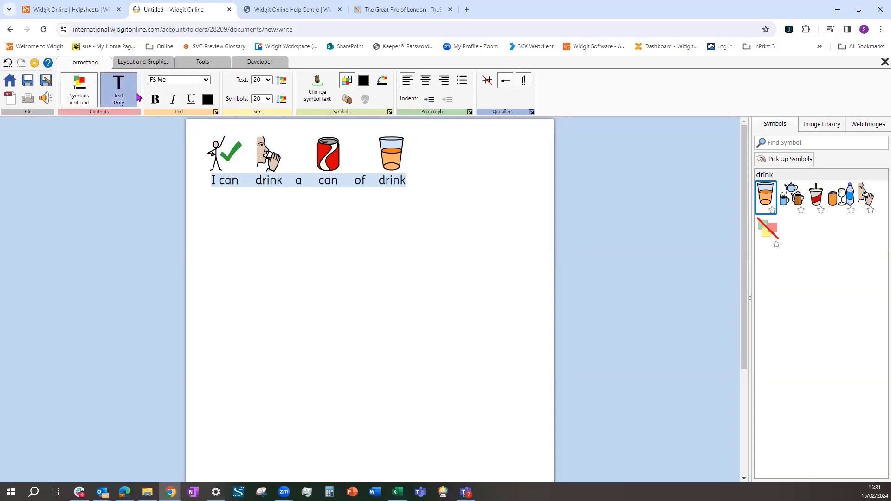
Step: Try the Sassoon Felt, Sassoon Joined, OpenDyslexic and Lexend Deca fonts on the sentence, and return it to FS Me
click(207, 81)
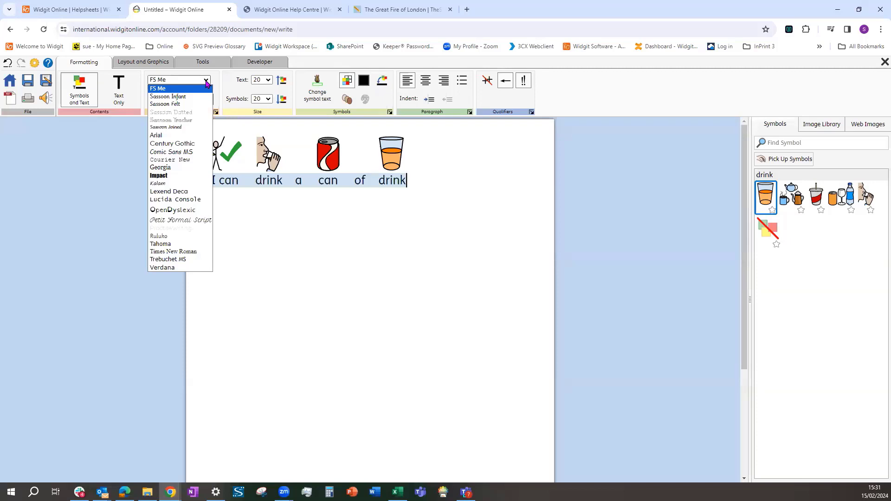
click(188, 105)
click(207, 81)
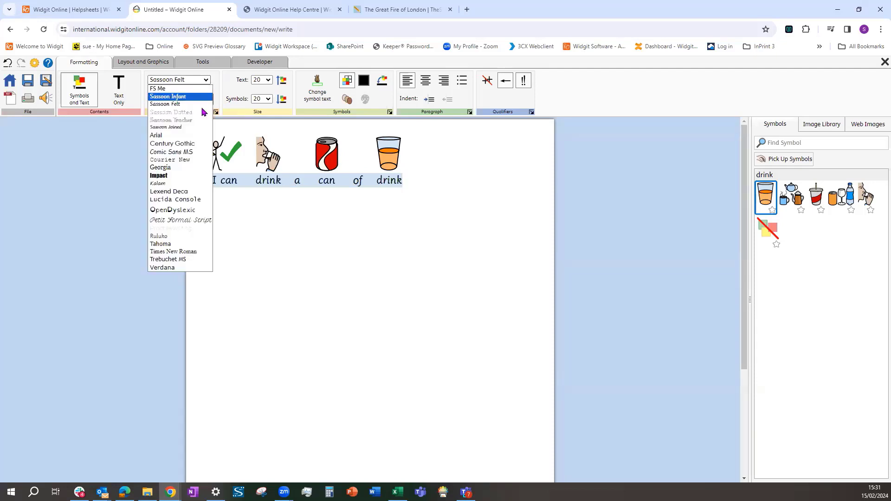
click(186, 127)
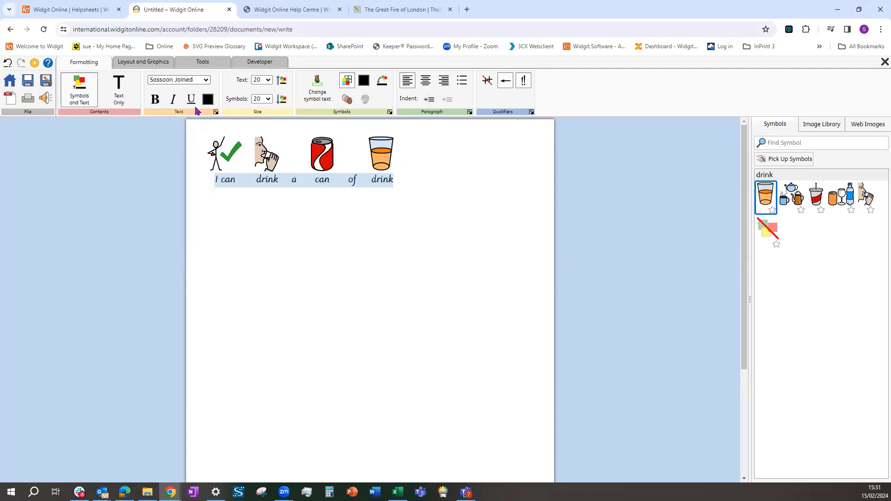
click(206, 81)
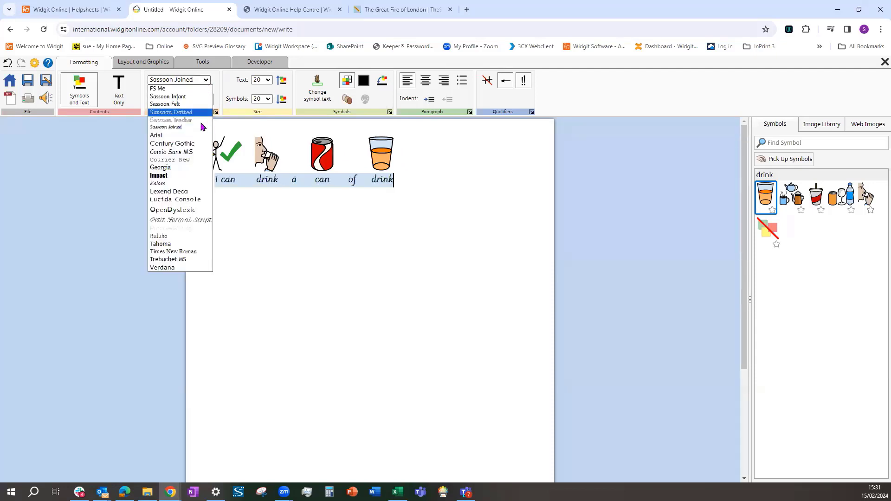
click(188, 212)
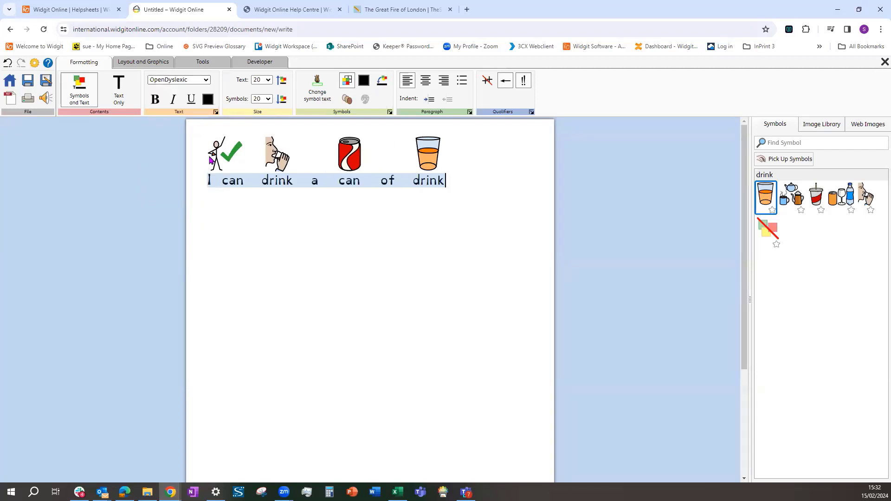
click(206, 81)
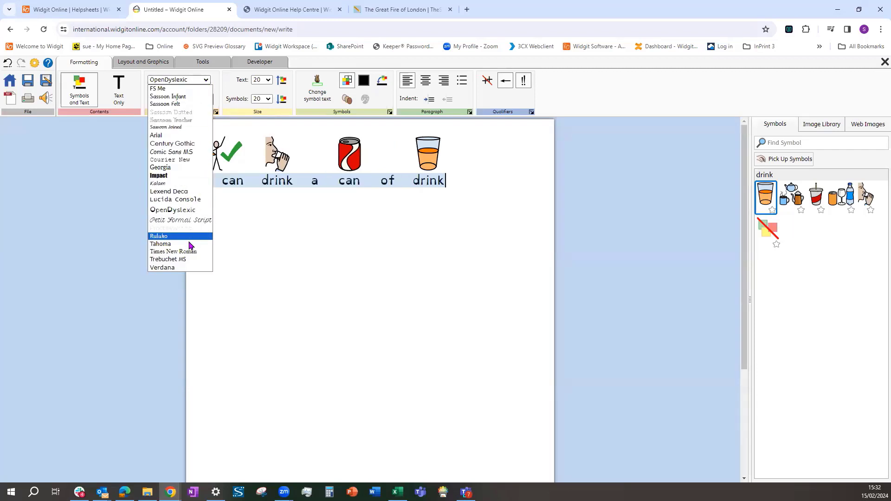
click(183, 210)
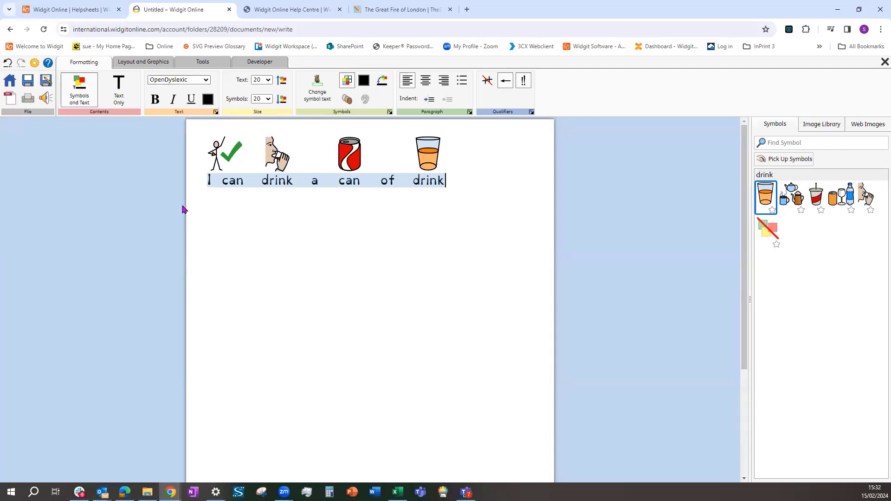
click(206, 81)
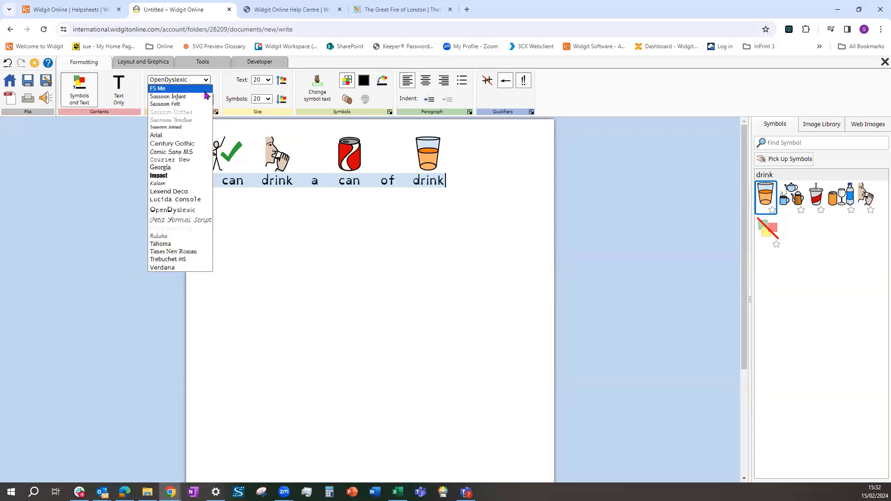
click(186, 192)
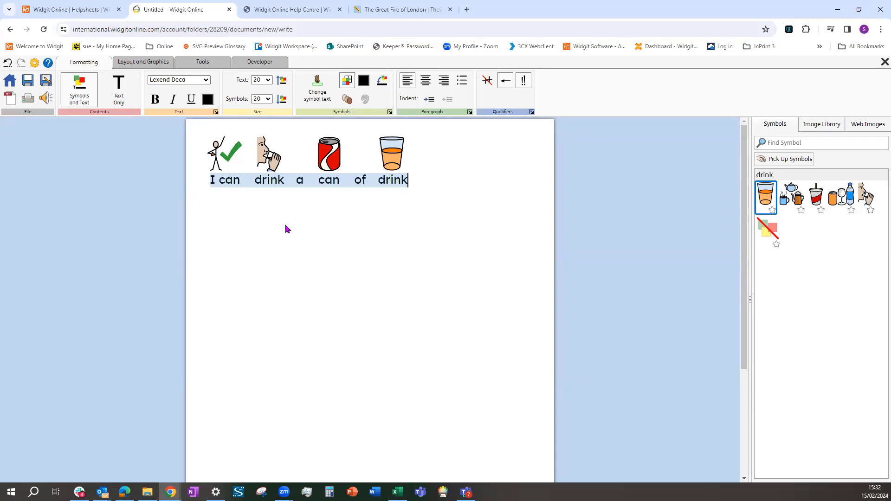
click(207, 83)
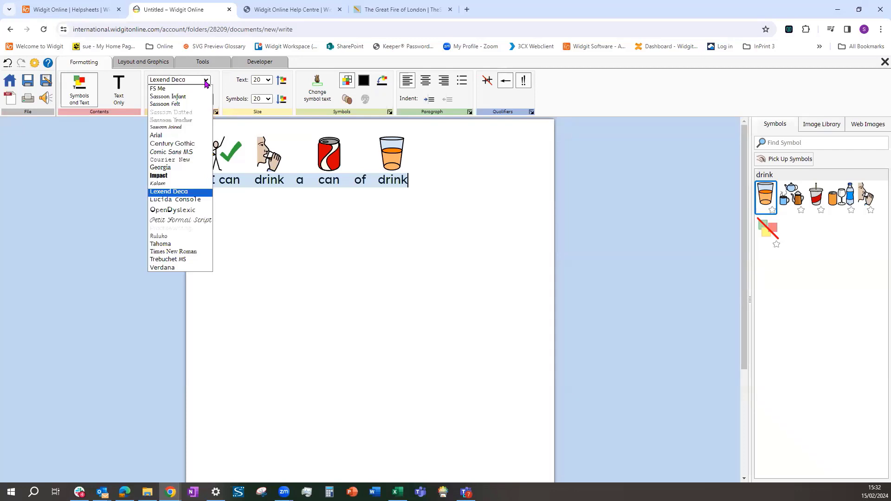
click(173, 89)
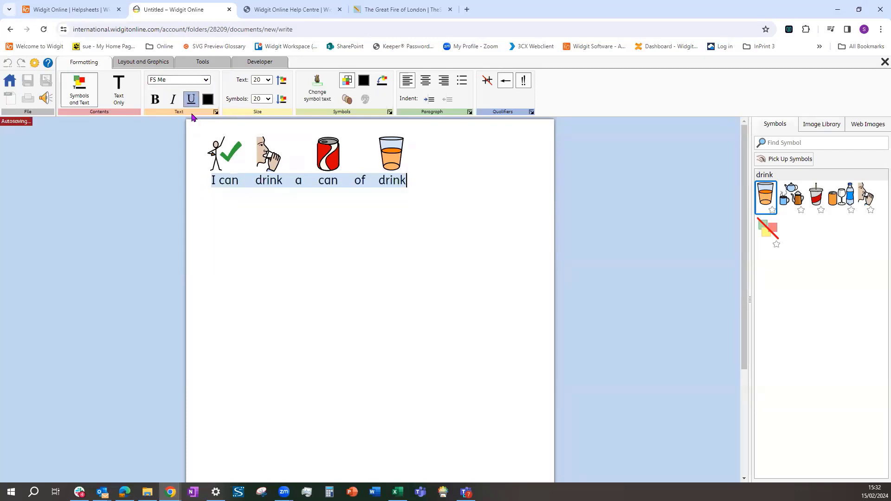
Step: View the detailed text and symbol formatting options without changing any of them
click(216, 113)
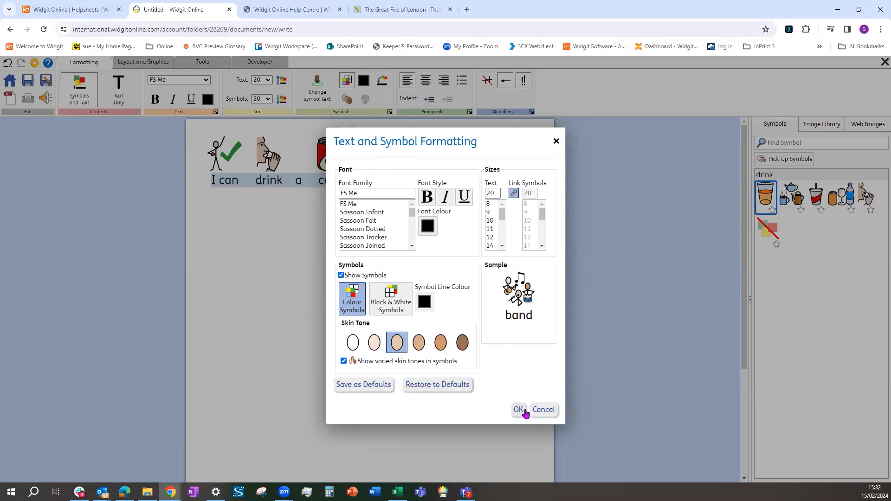
click(548, 412)
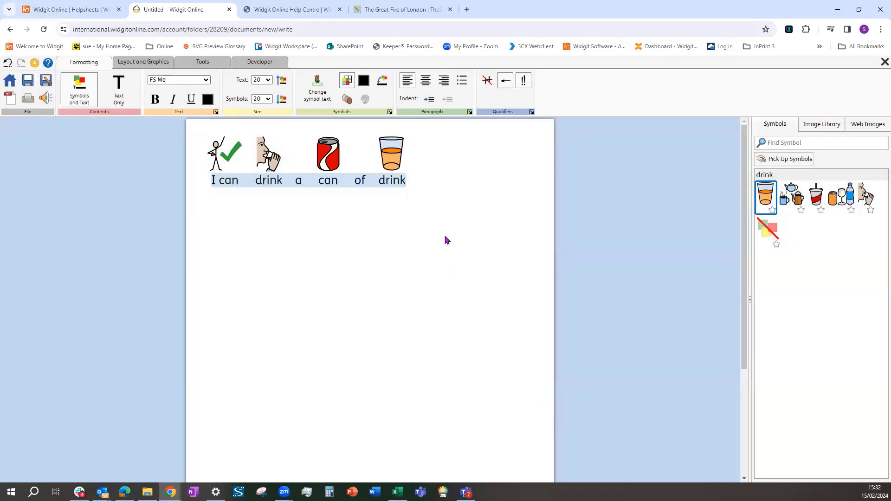
Step: Copy the two introductory sentences from TheSchoolRun's Great Fire of London page and paste them on a new line below the drink sentence
click(424, 184)
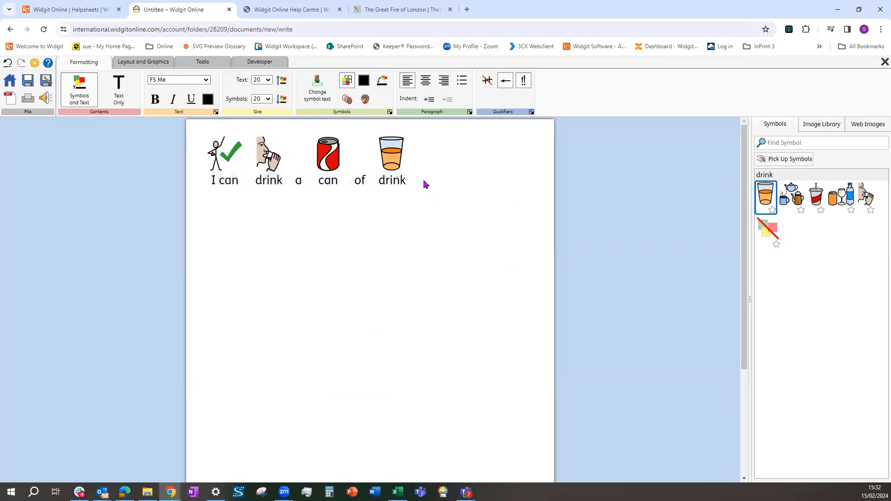
key(Return)
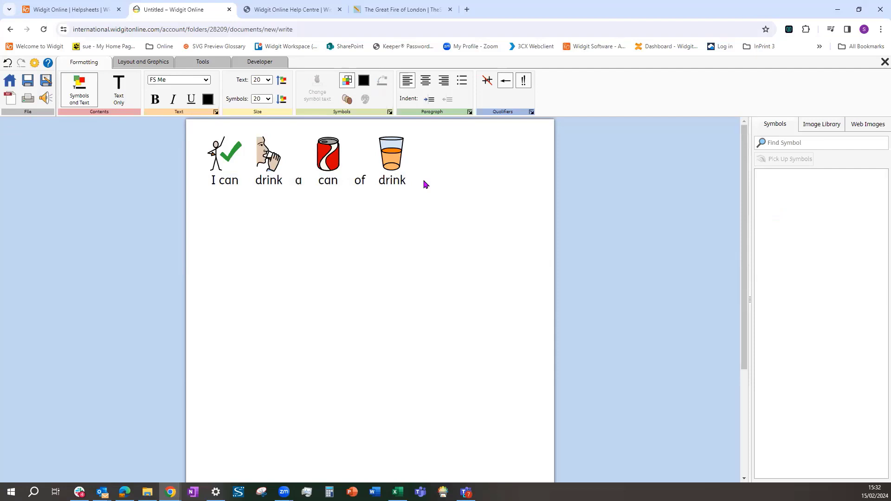
click(389, 10)
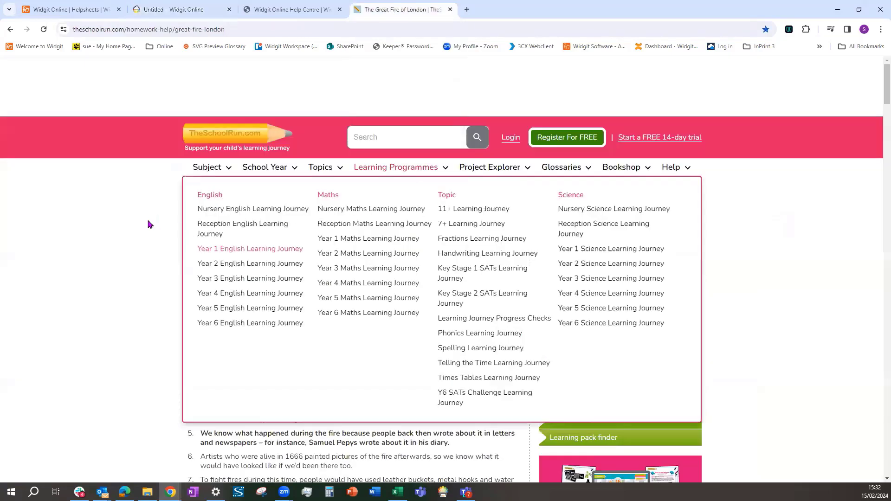
drag(174, 216, 411, 236)
key(ctrl+c)
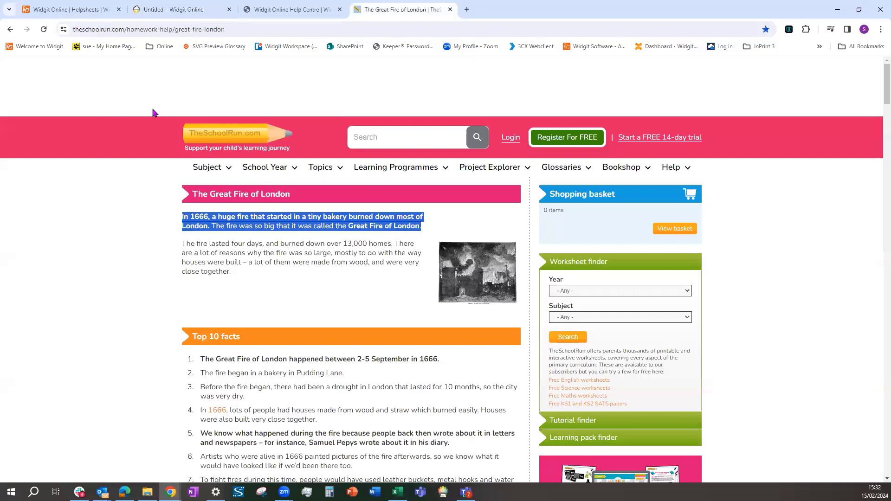
click(177, 12)
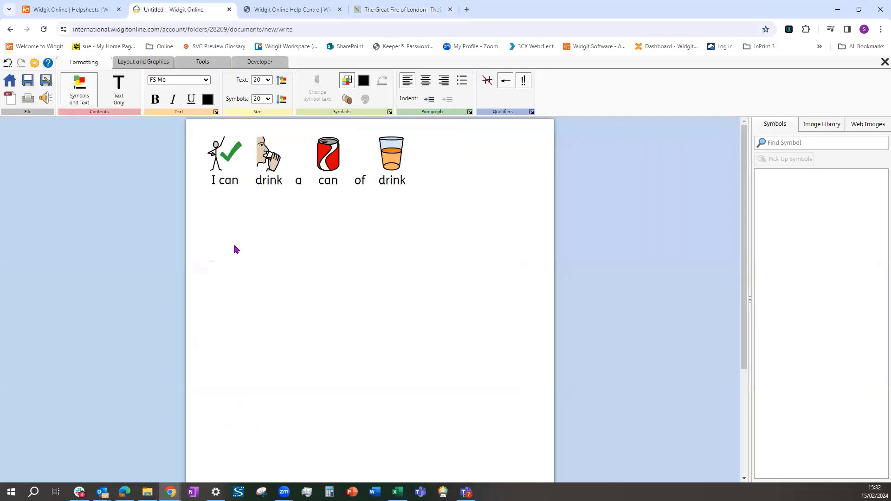
key(ctrl+v)
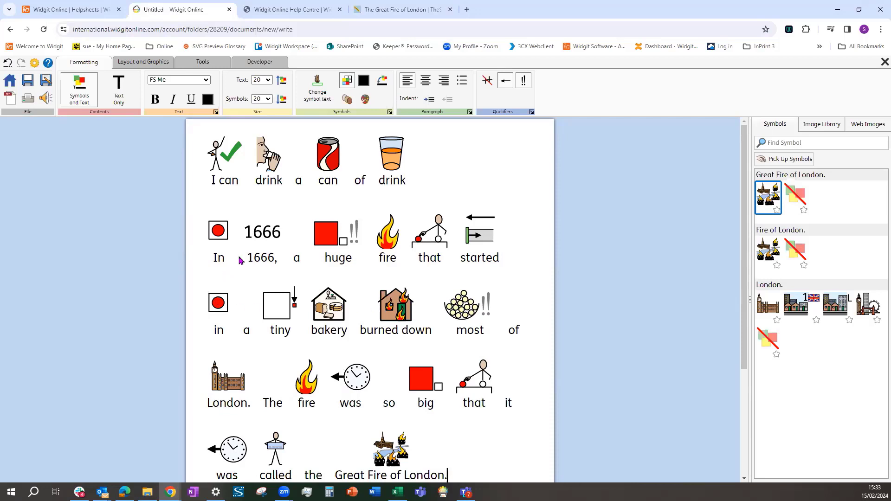
Step: Remove the symbols from "In", "1666," and the "in" after "started" in the pasted text
click(221, 259)
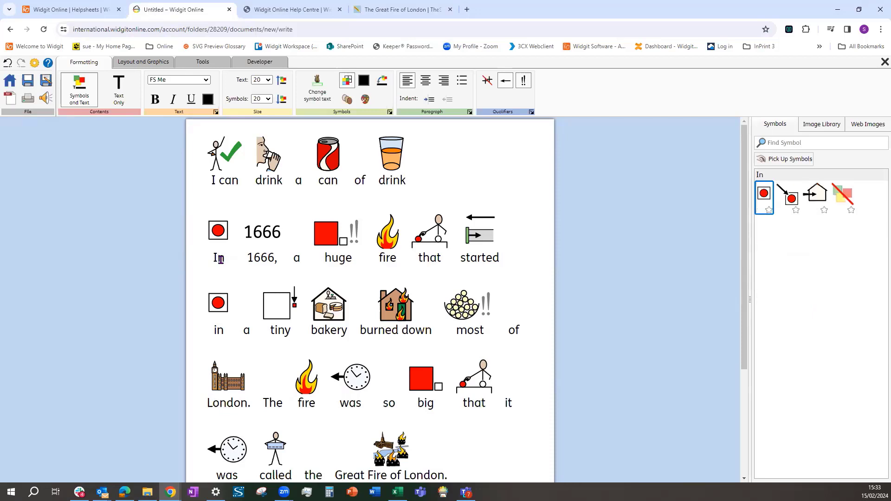
click(846, 199)
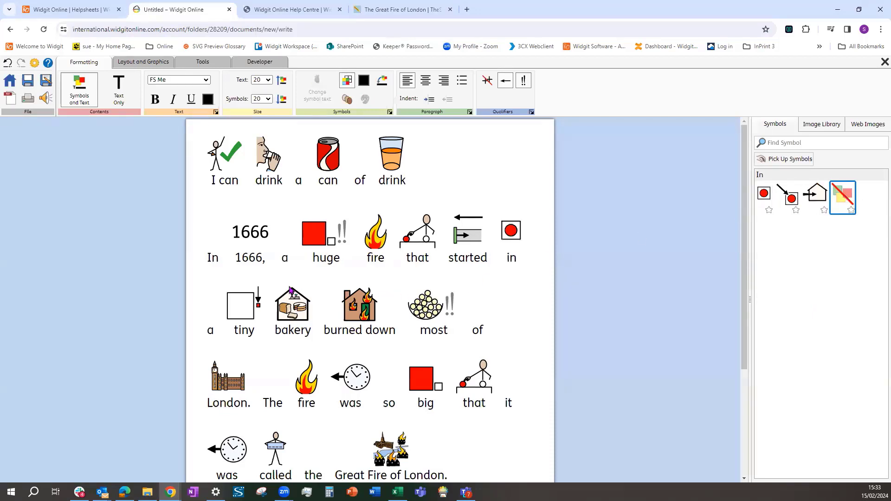
click(252, 259)
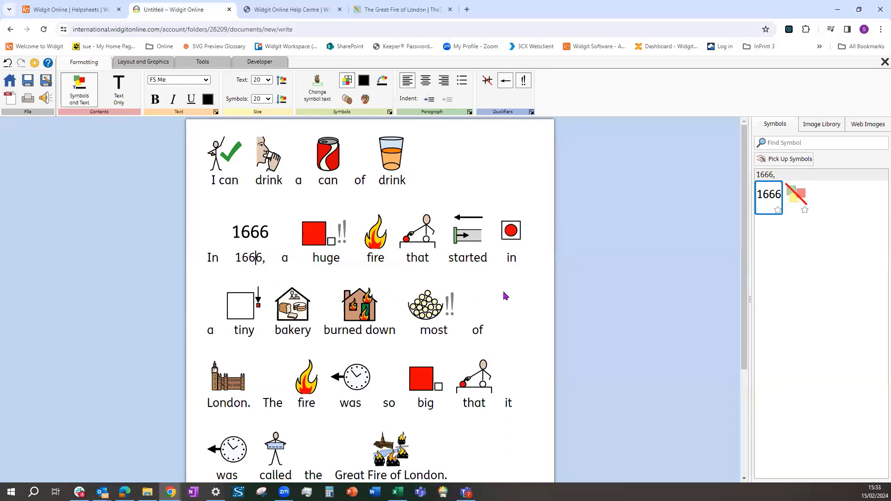
click(795, 199)
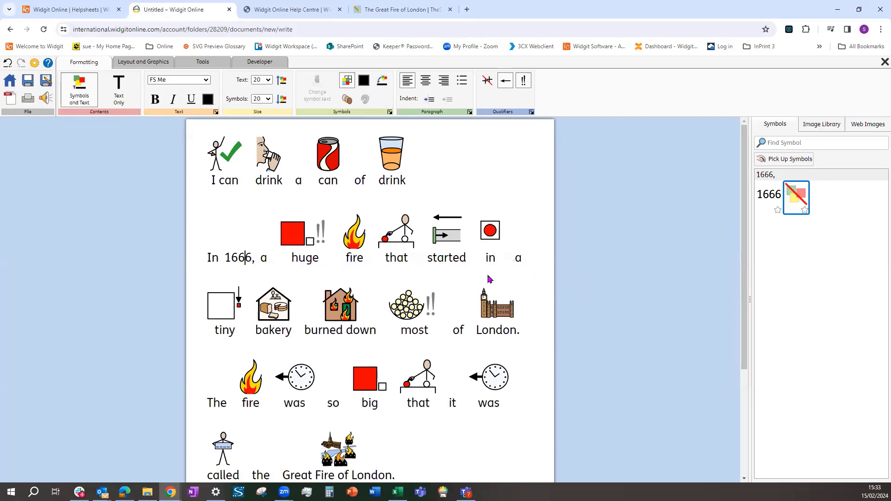
click(492, 259)
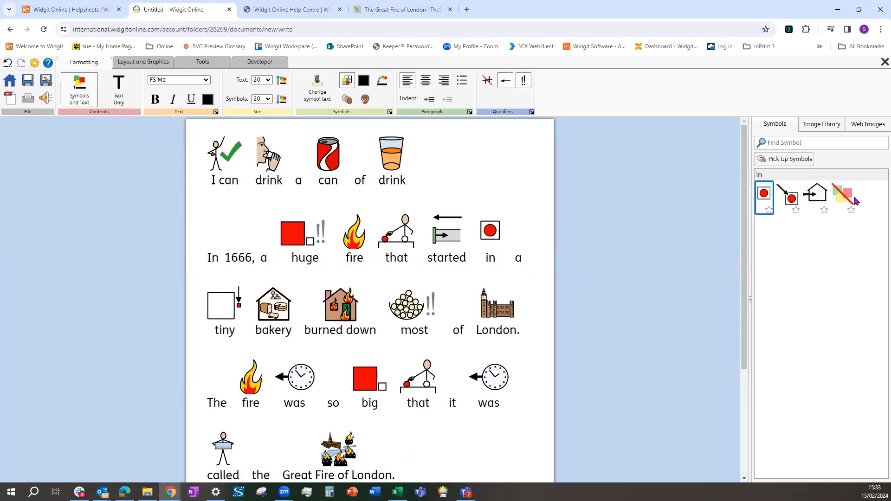
click(838, 196)
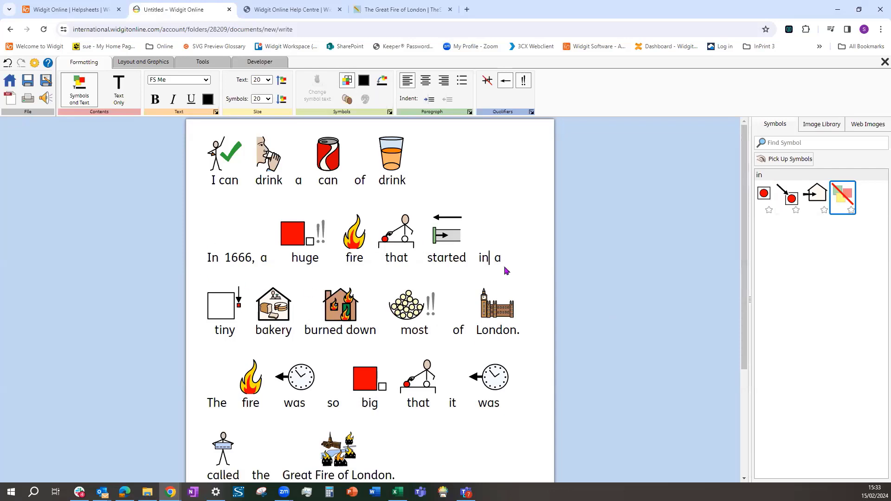
scroll(511, 323, down, 2)
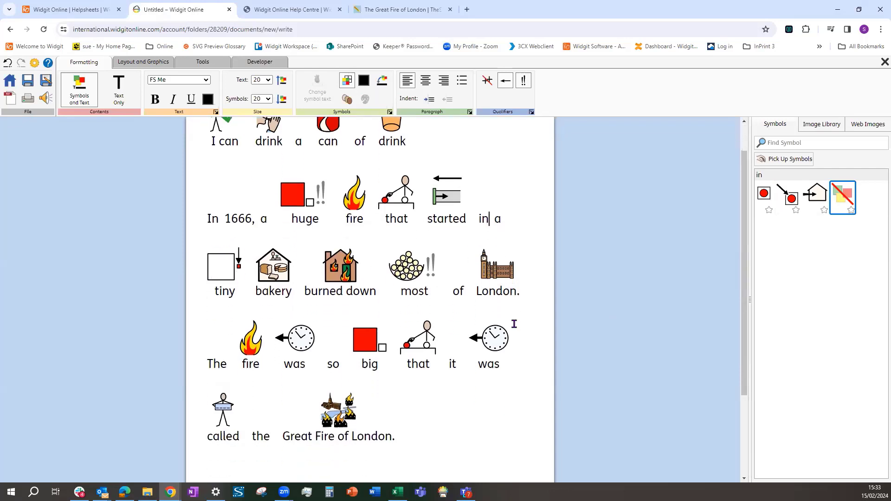
scroll(490, 326, up, 2)
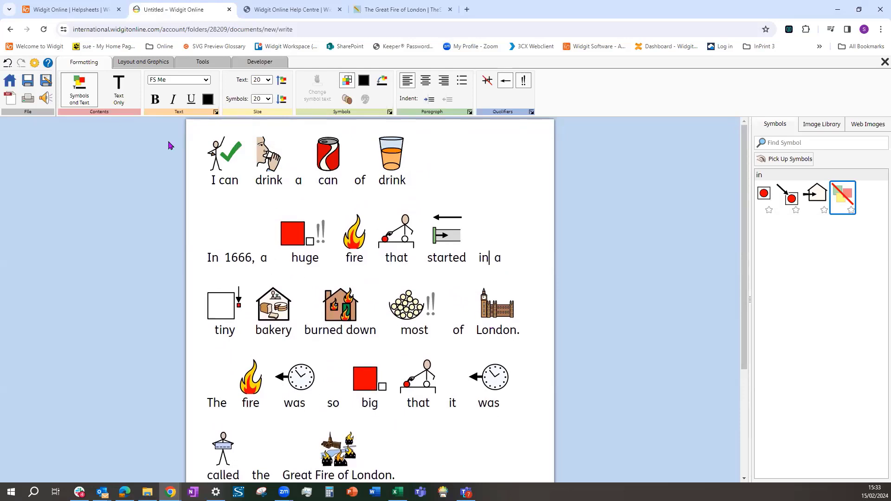
Step: Open the 5 Basic Rules page from the Guide to good symbol content in the Widgit website's About Symbols section
click(72, 14)
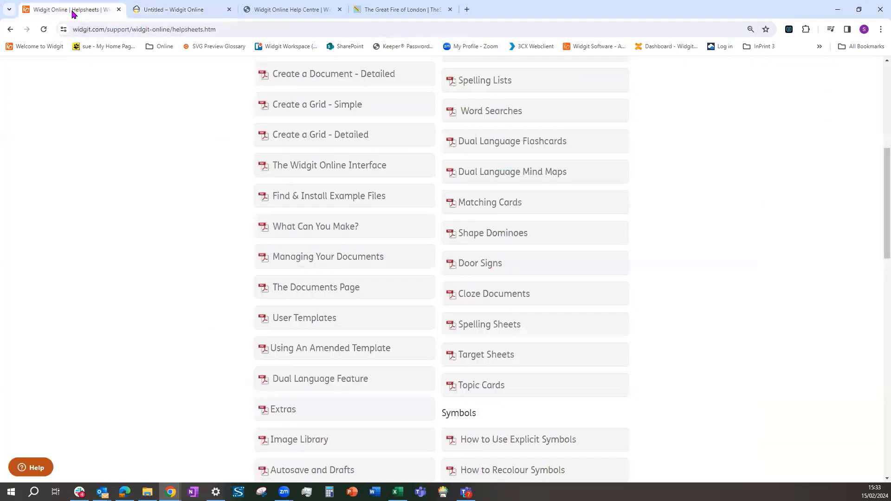
scroll(188, 167, up, 7)
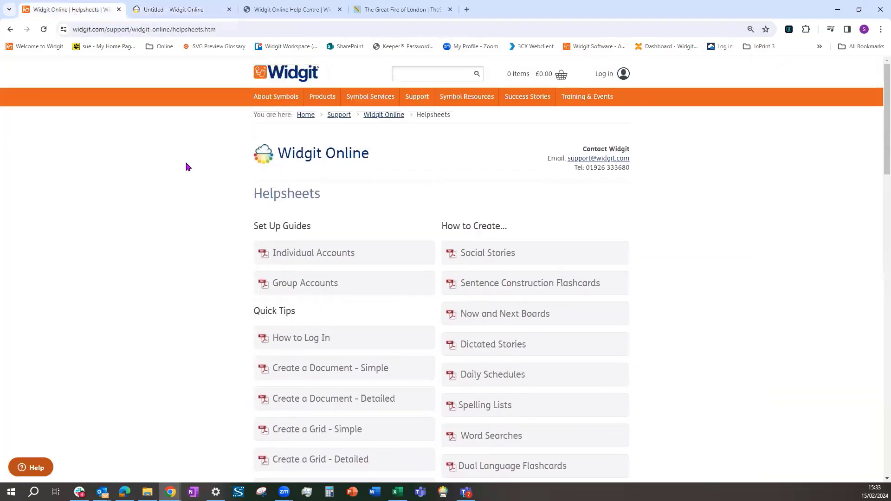
mouse_move(275, 101)
click(275, 98)
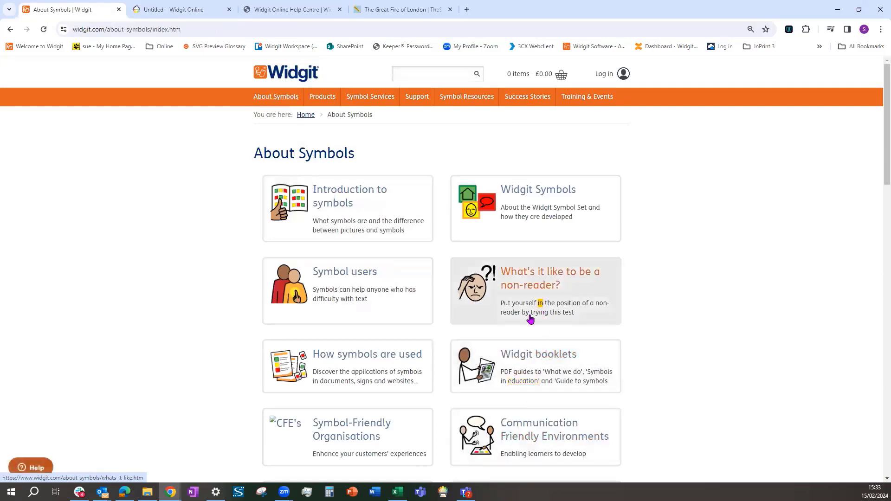
scroll(565, 382, down, 4)
mouse_move(516, 321)
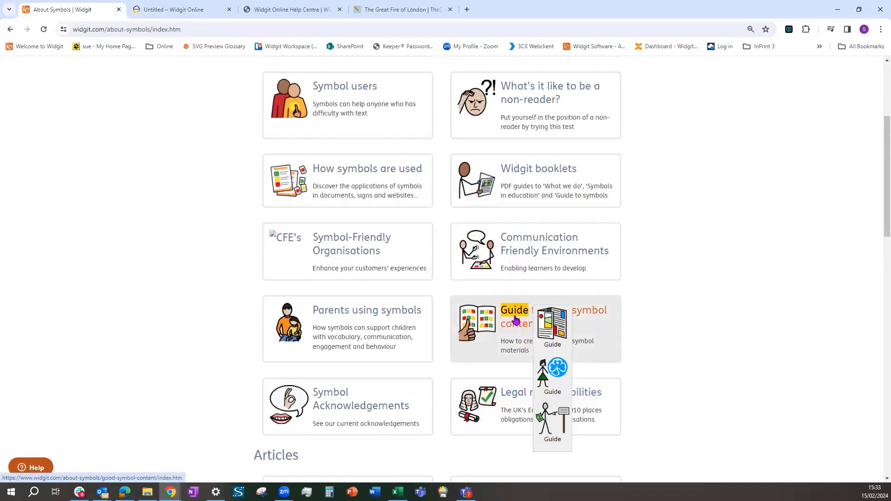
click(517, 321)
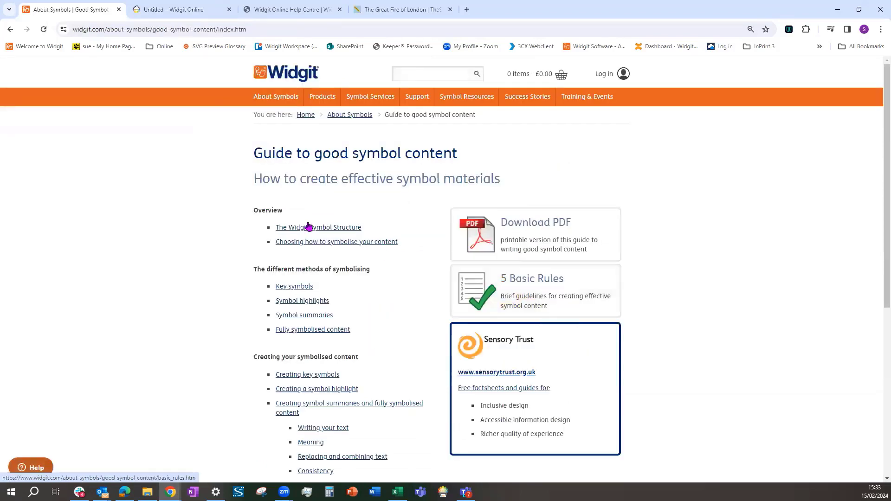
click(520, 283)
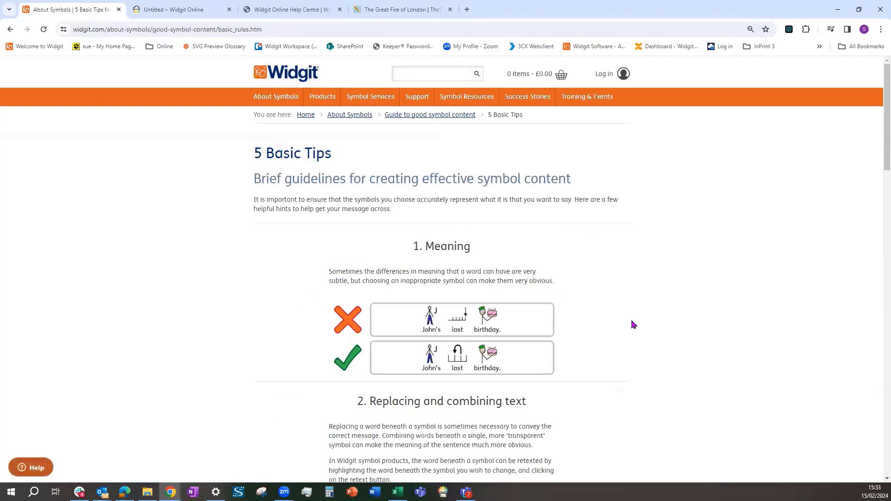
Step: Read through the five basic tips for effective symbol content, from Meaning to Layout and design
scroll(580, 283, down, 5)
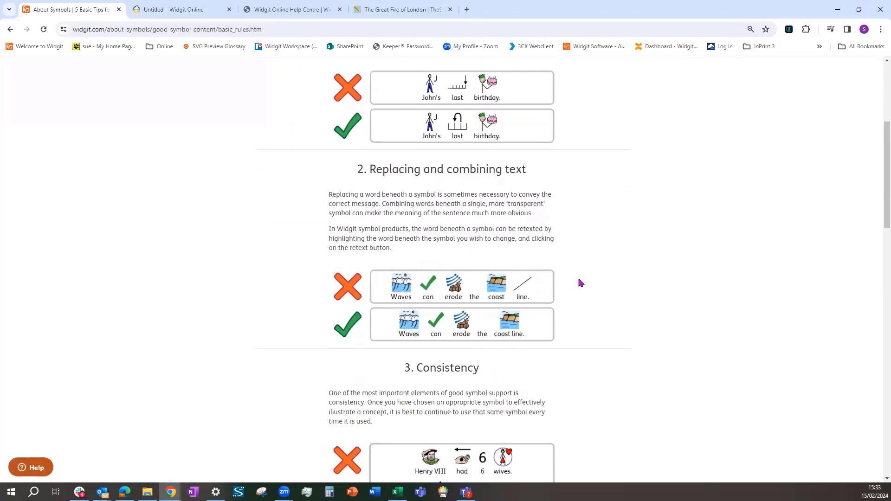
scroll(581, 284, down, 6)
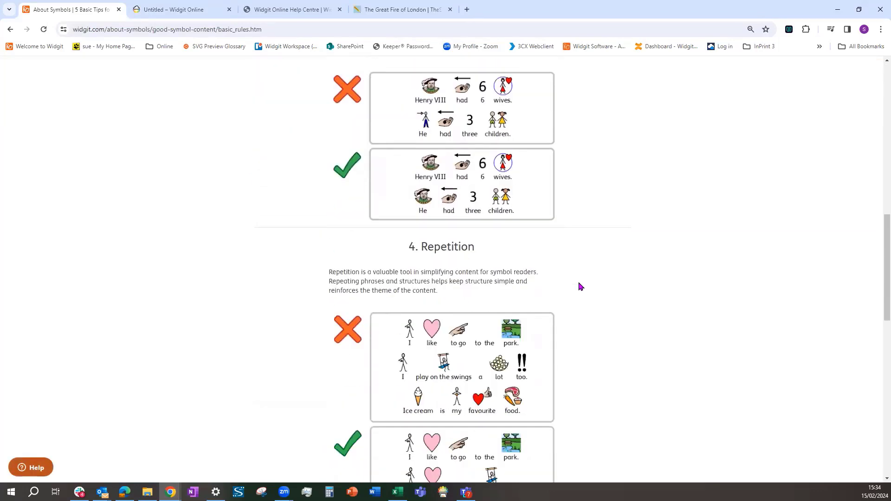
scroll(581, 286, down, 7)
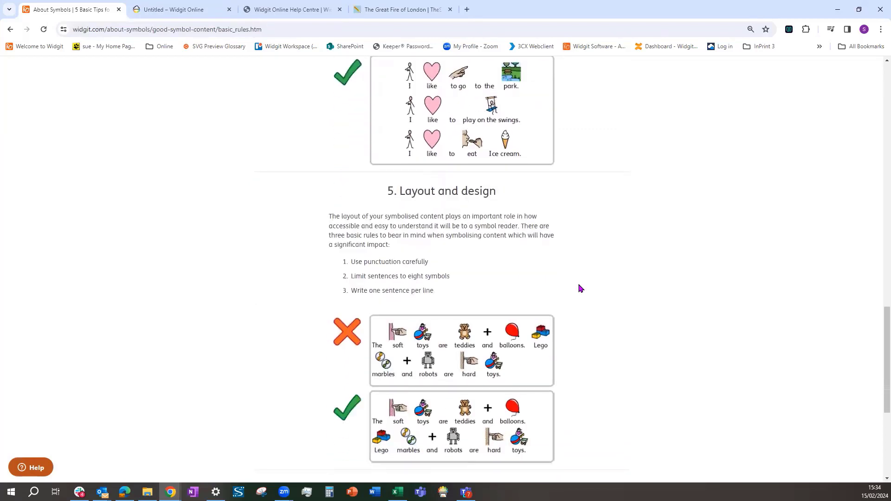
scroll(581, 288, up, 18)
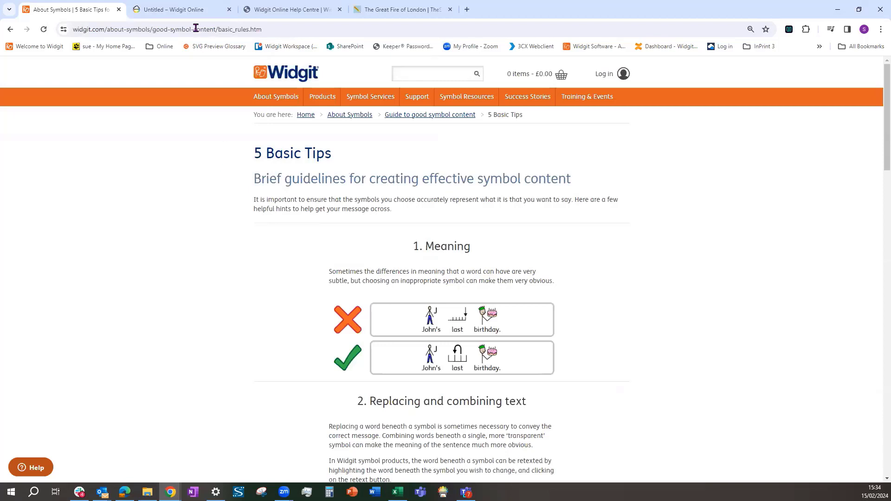
mouse_move(280, 99)
mouse_move(432, 173)
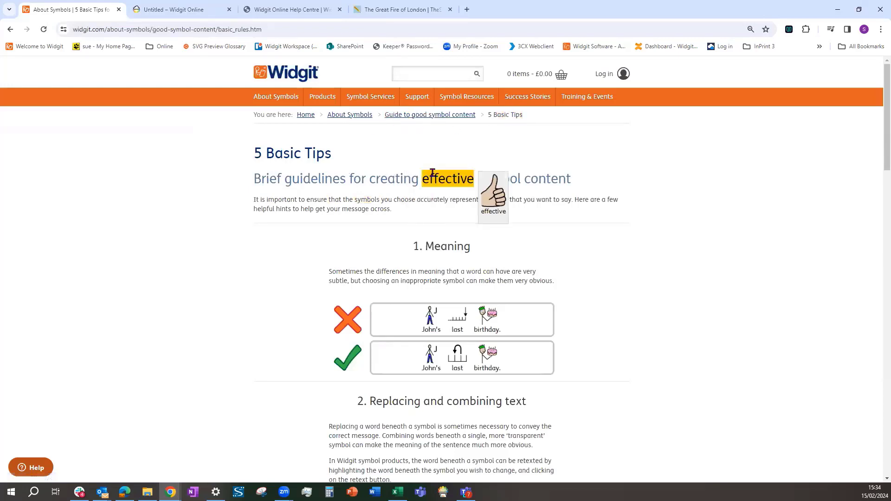
Step: Return to the Untitled Widgit Online document and replace the word under the fire symbol in the 1666 sentence with a line of underscores
click(188, 14)
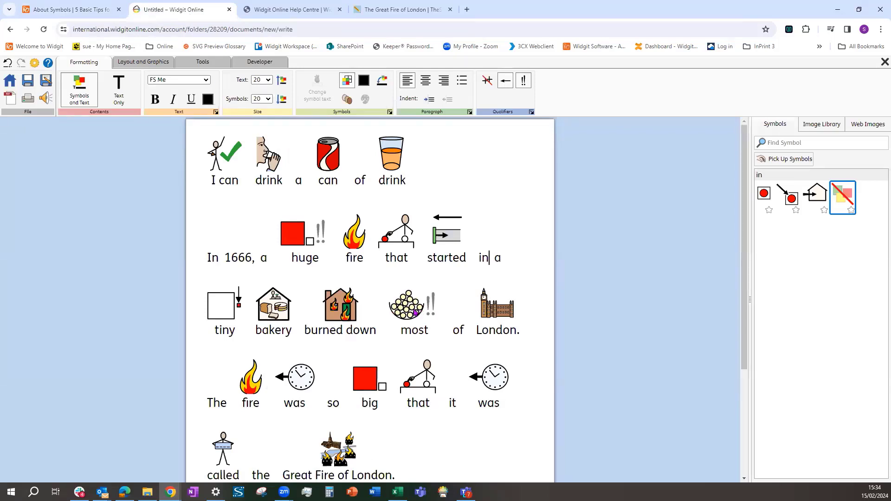
click(353, 257)
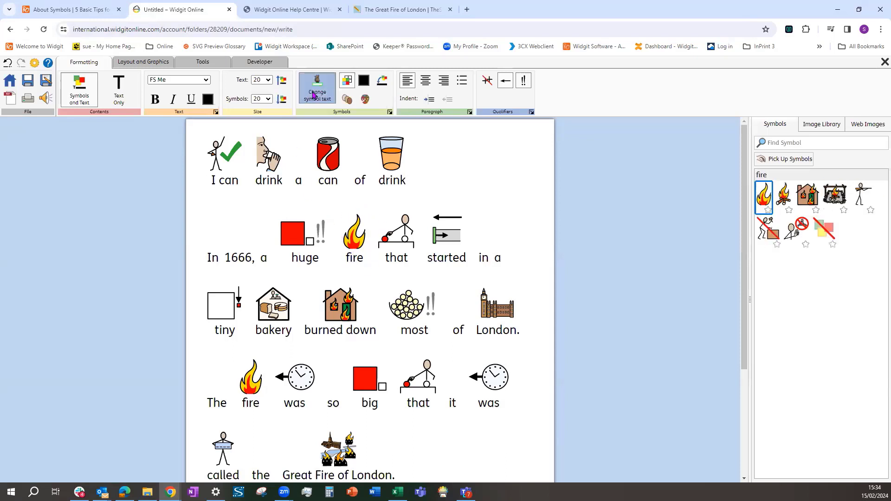
click(319, 92)
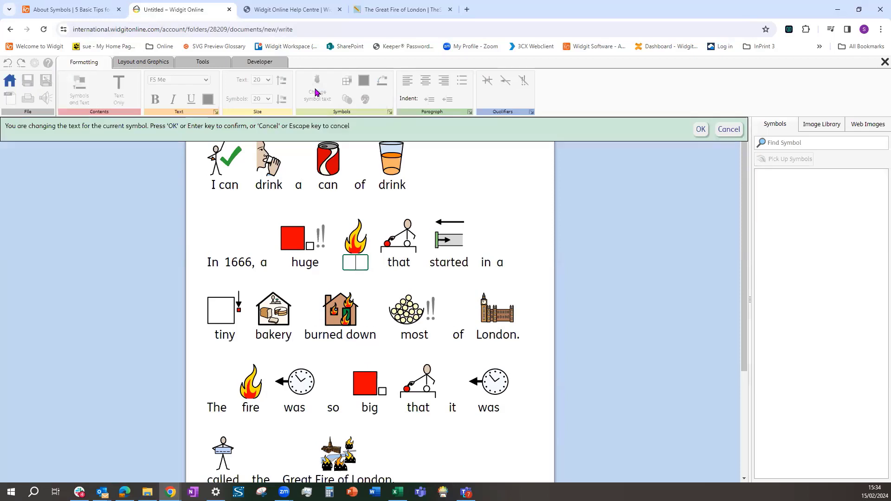
text(__________)
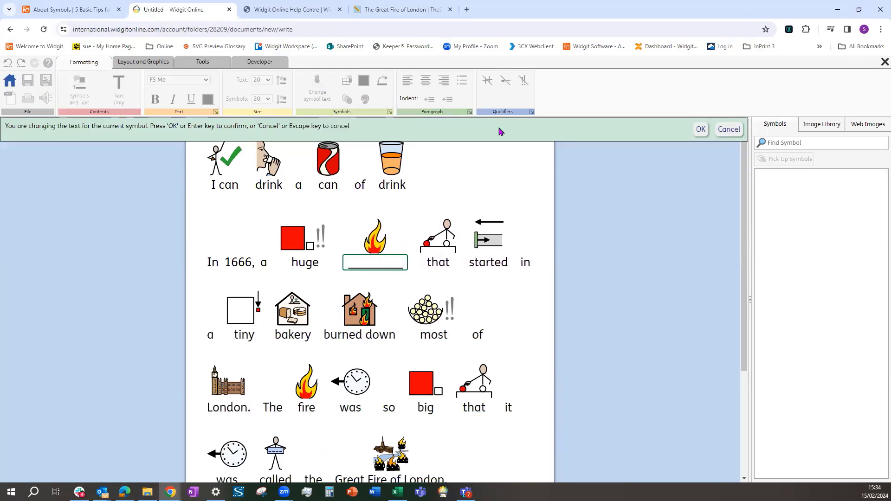
click(701, 134)
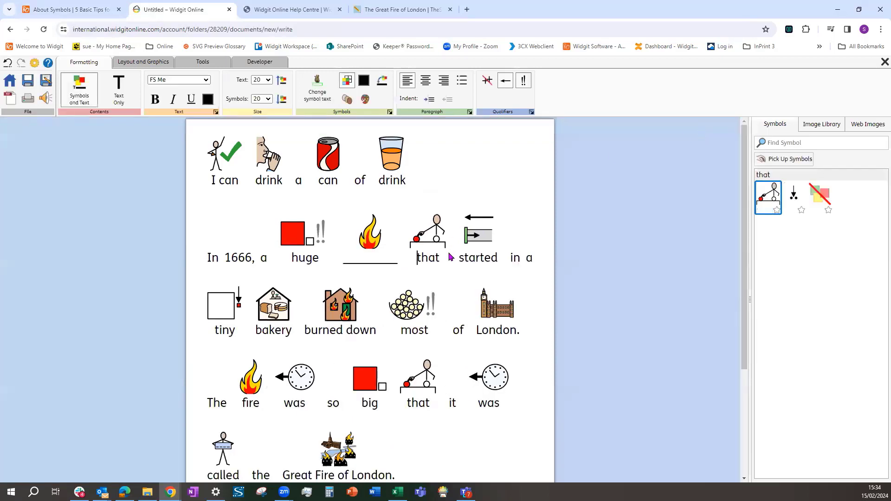
Step: Write "fire" with its symbol on a new line below the Great Fire of London sentence
scroll(432, 288, down, 3)
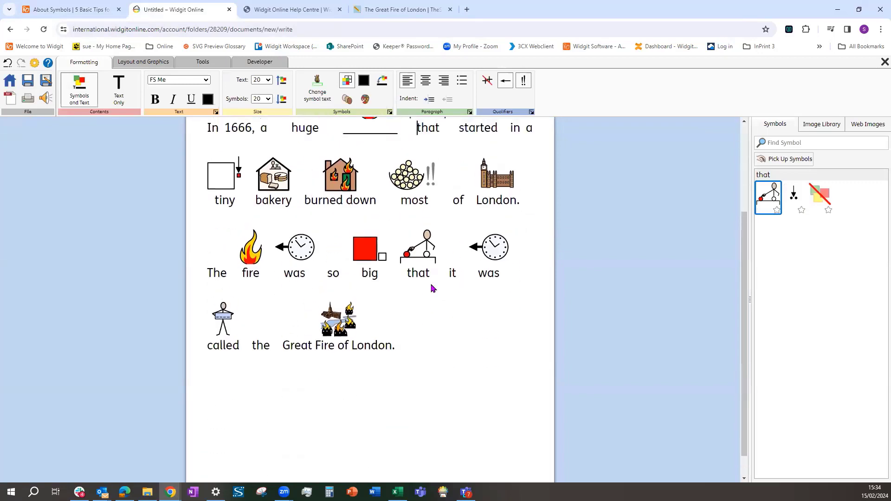
click(408, 319)
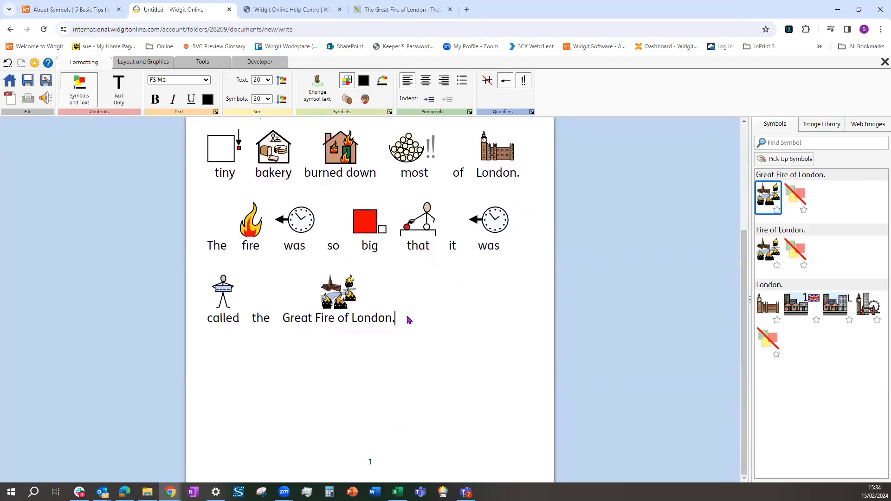
key(Return)
text(fire)
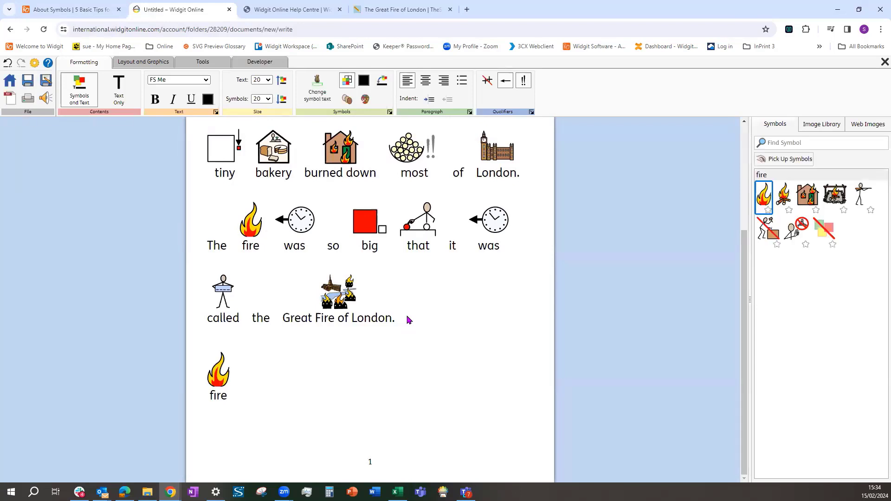
Step: Write "fire" as text only, without a symbol, on a new line below the symbolised word
key(Return)
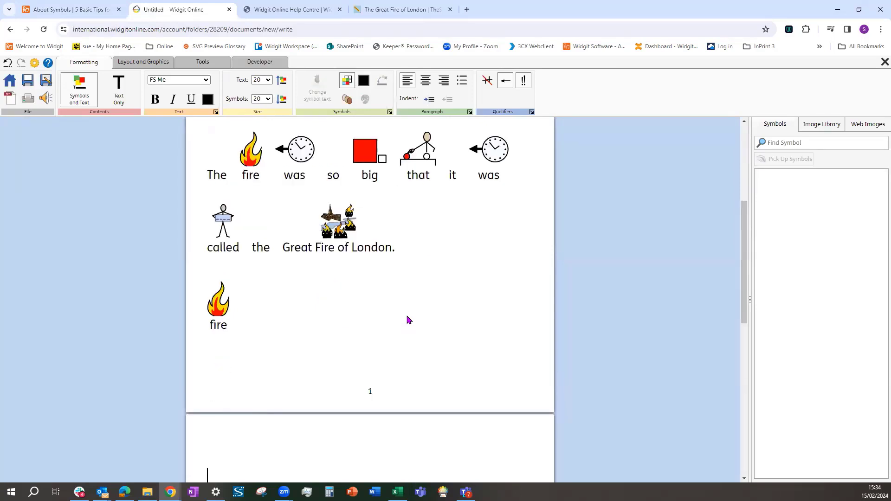
scroll(410, 320, down, 5)
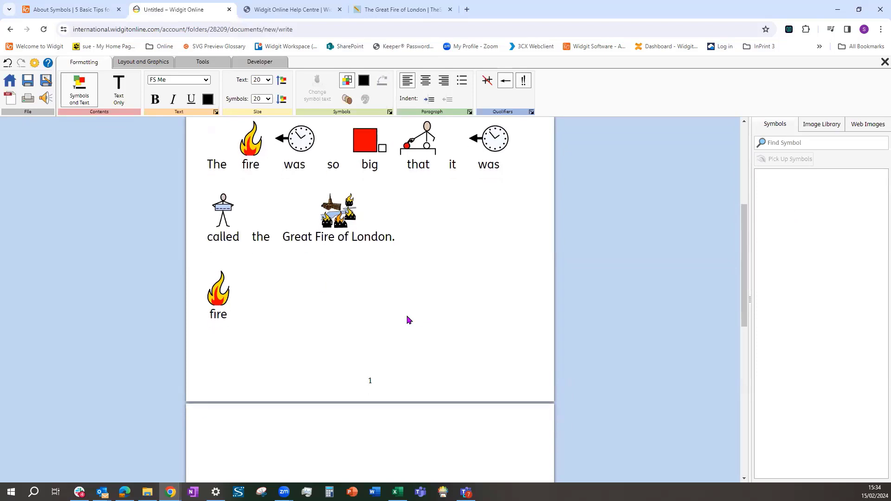
click(120, 93)
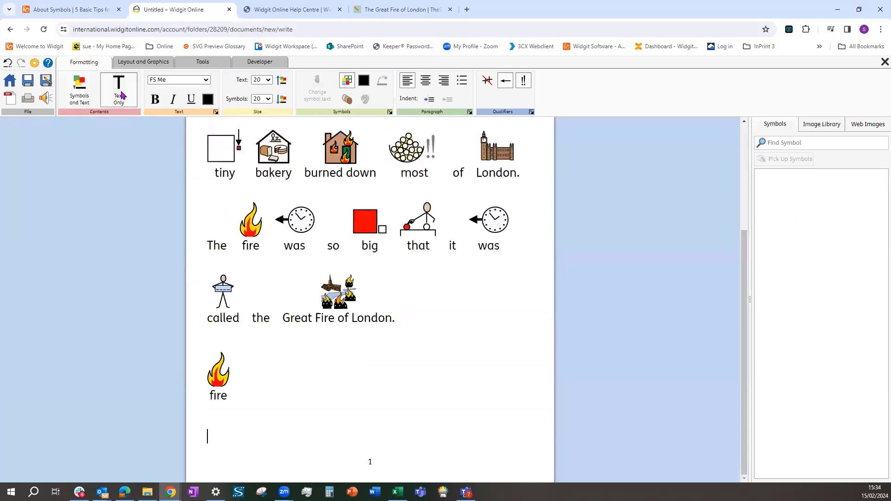
text(fire)
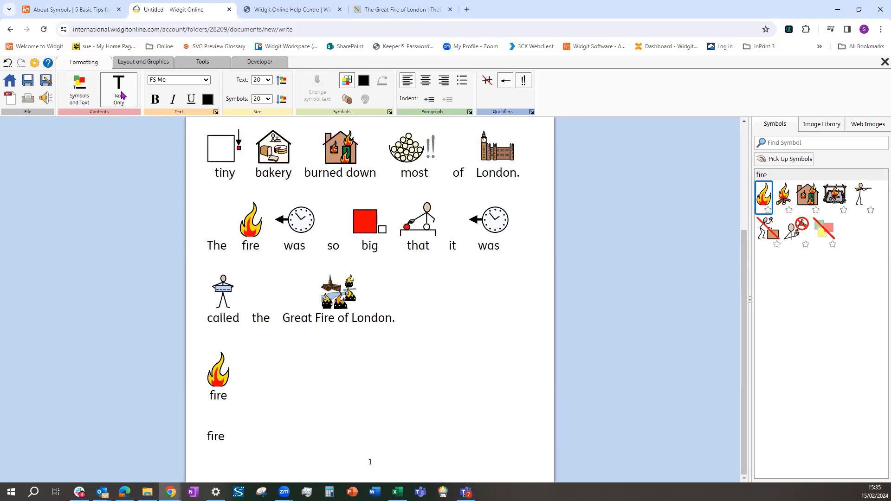
scroll(465, 320, up, 3)
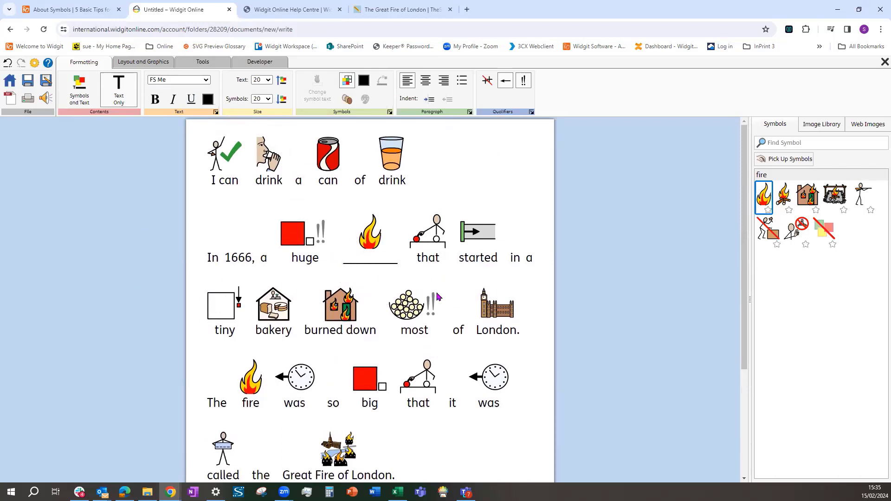
scroll(436, 297, down, 3)
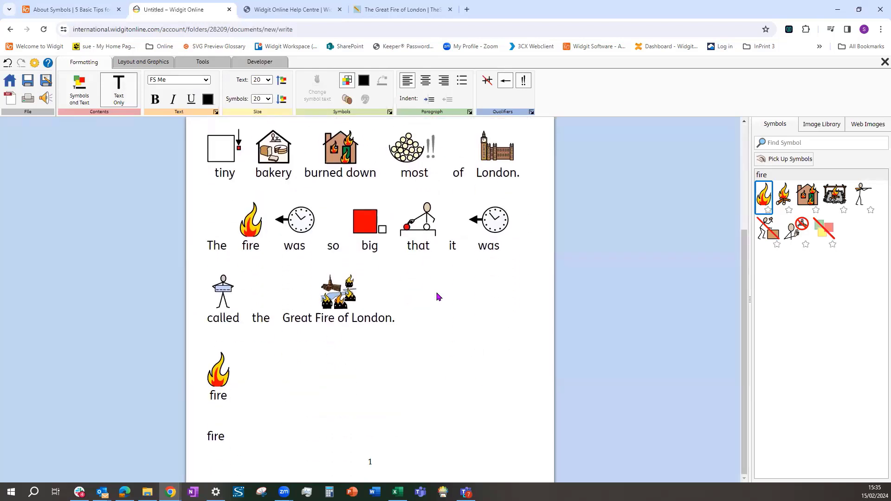
Step: Start a second page, place the chocolate cake photo from the image library at its top centre, and enlarge it
click(365, 479)
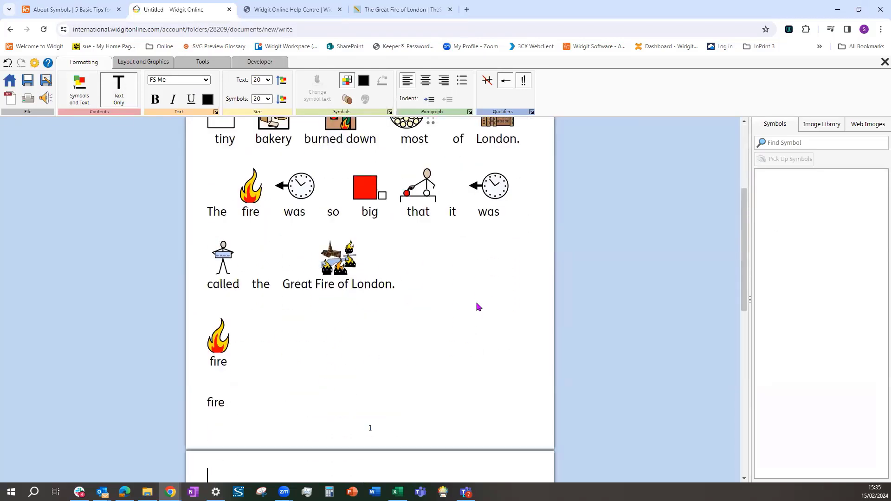
scroll(478, 309, down, 7)
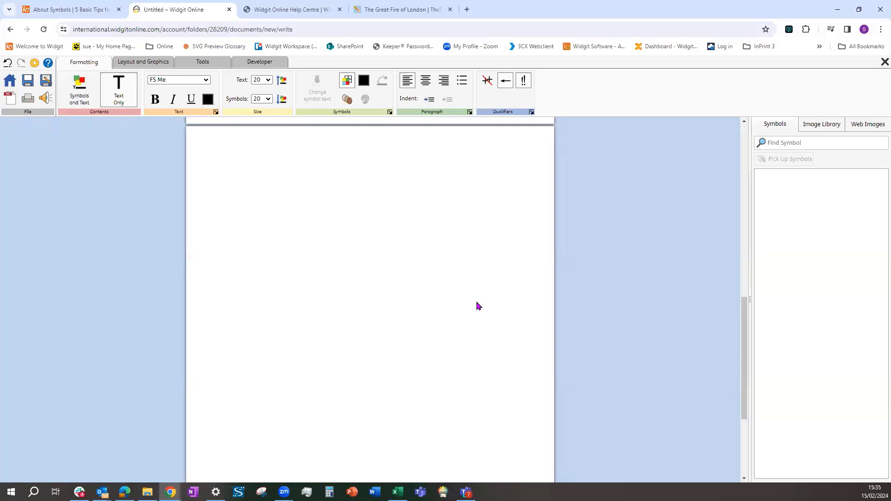
click(822, 126)
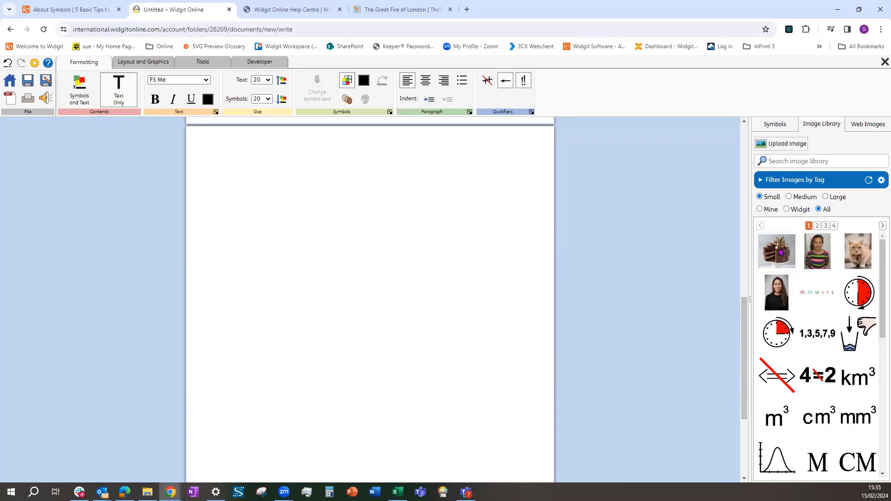
drag(781, 252, 371, 183)
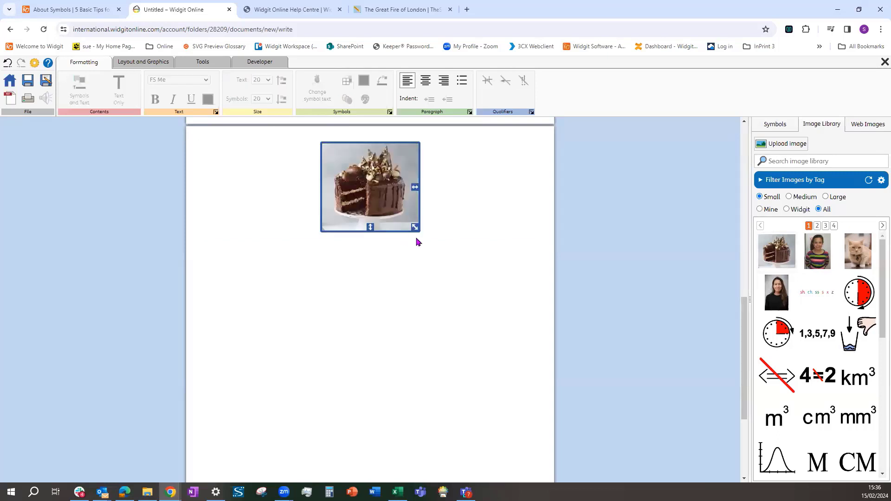
drag(414, 227, 447, 262)
Step: Write a symbols-and-text sentence below the cake photo that begins "My name is" and ends with the first name
click(247, 293)
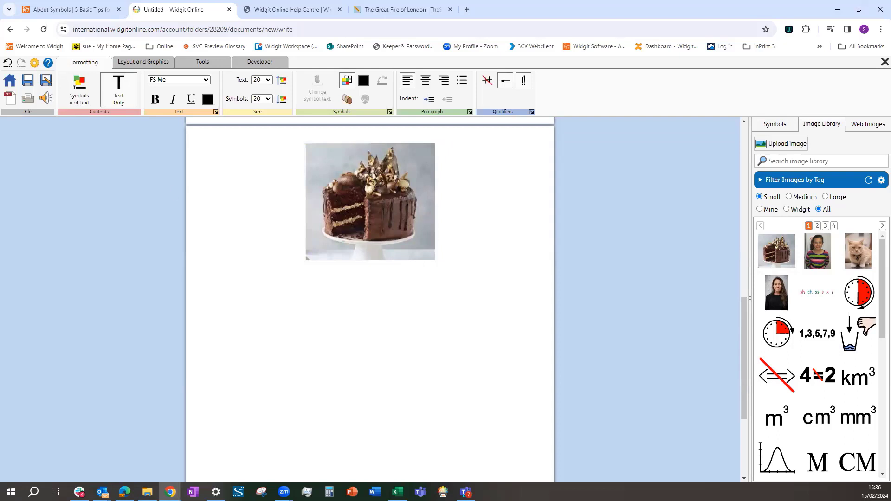
click(85, 93)
text(My na)
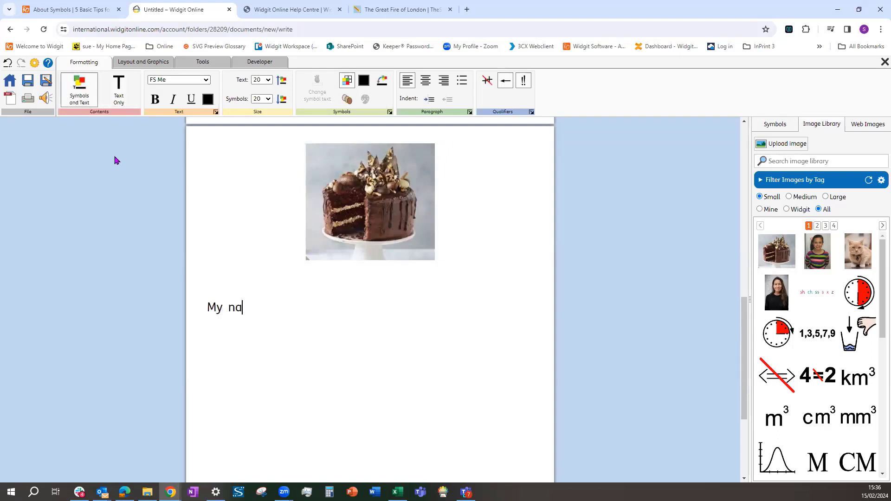
text(me is)
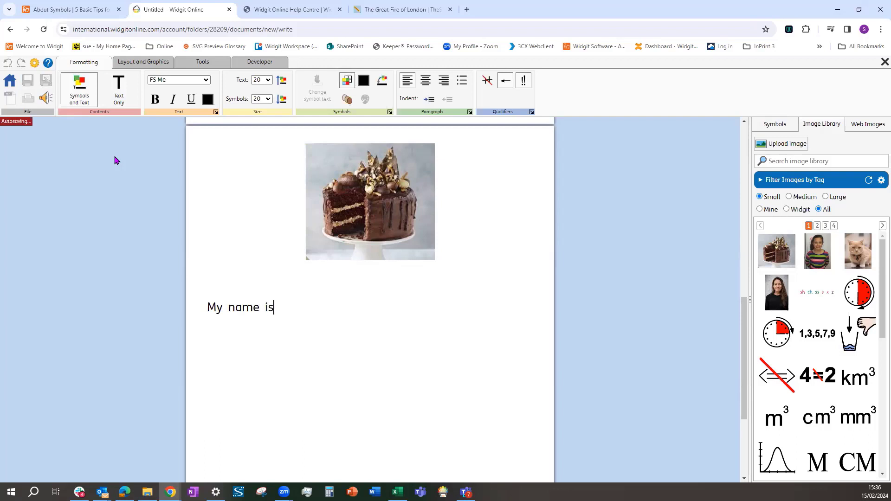
text( Sue)
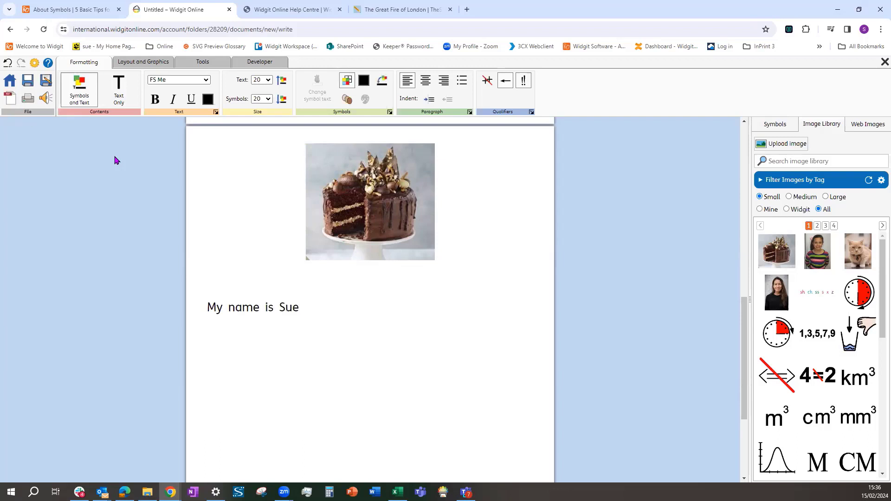
text(.)
Step: Add "I like cakes." on the next line and replace the cakes symbol with the chocolate cake photo
key(Return)
text(I like cakes)
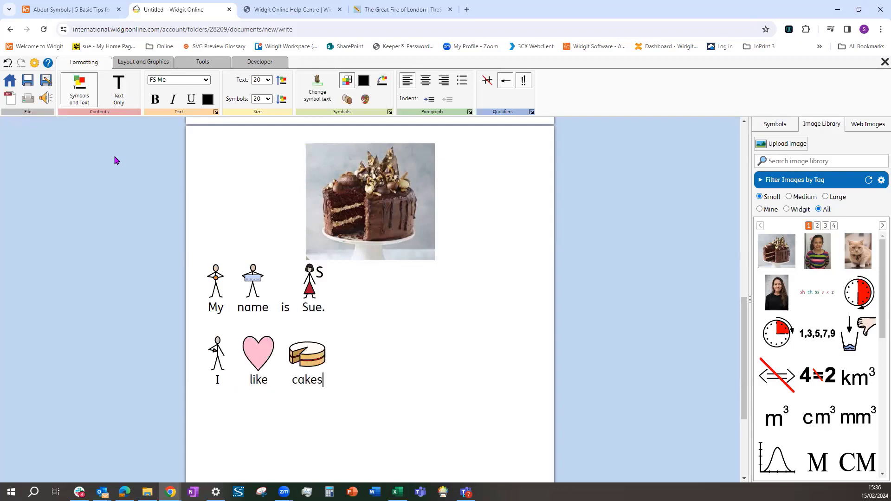
text(.)
drag(783, 257, 313, 355)
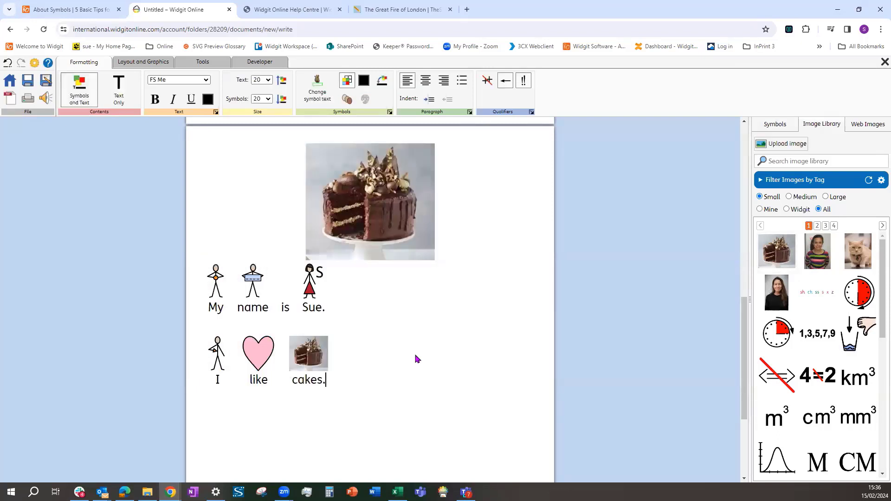
Step: Replace the symbol above the first name with the image library photo of the person in the striped jumper
click(309, 307)
drag(821, 259, 314, 282)
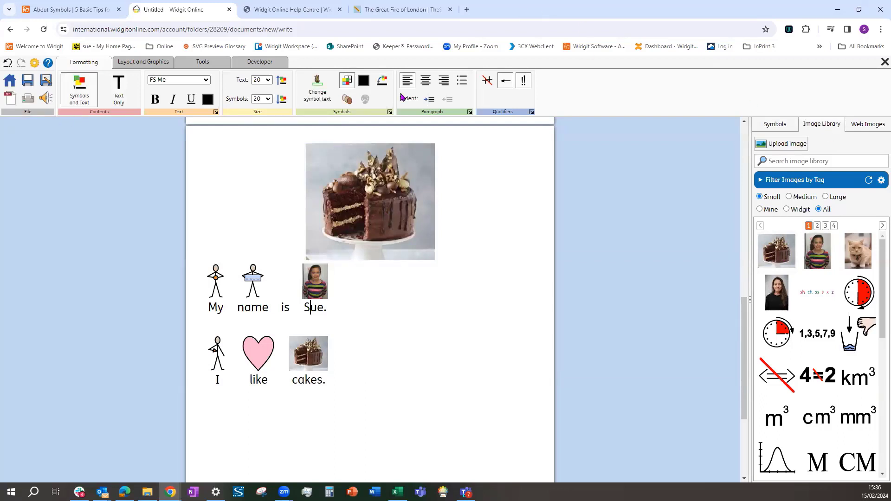
Step: Insert a castle photo from a web image search for "castle" as a paragraph graphic below the cakes sentence
click(150, 65)
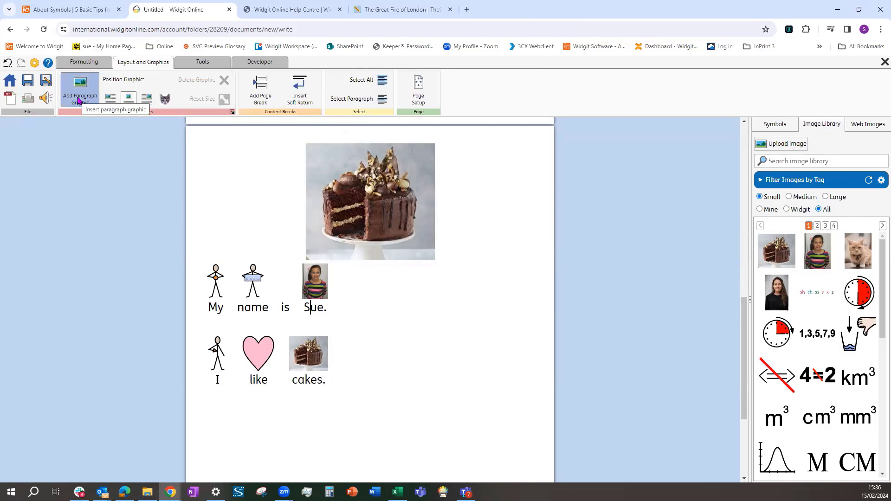
click(358, 380)
key(Return)
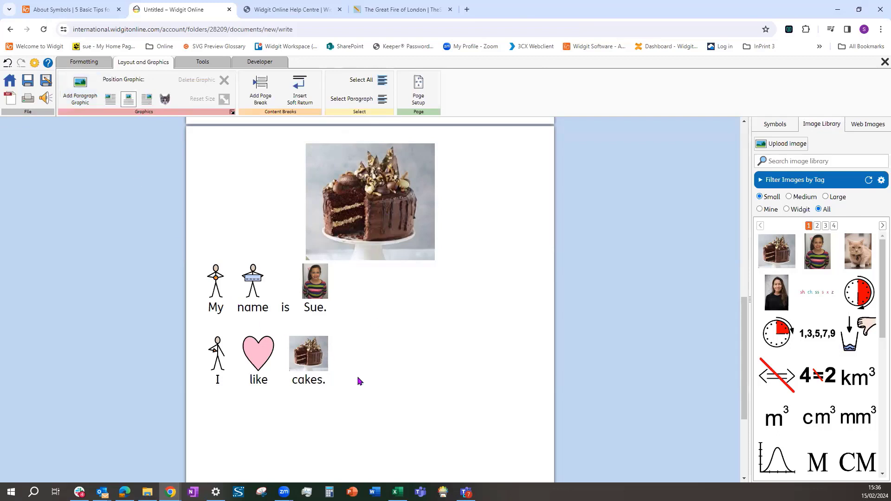
click(80, 91)
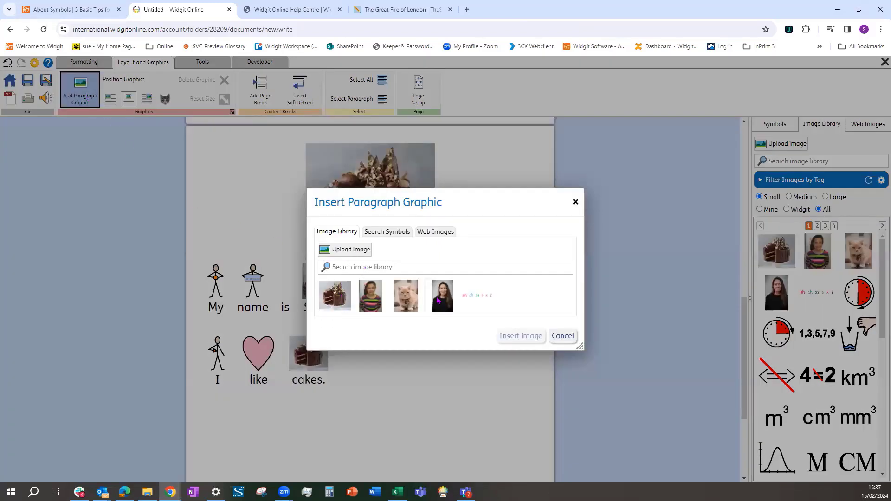
click(388, 234)
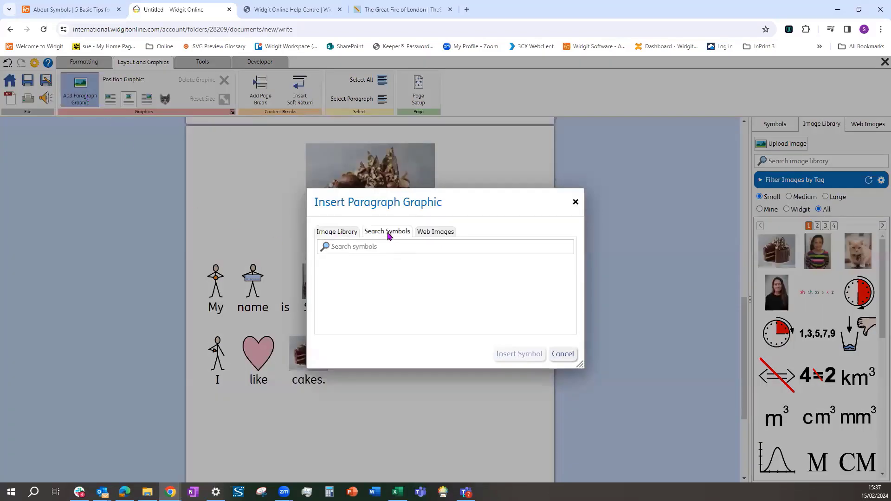
click(433, 234)
click(347, 246)
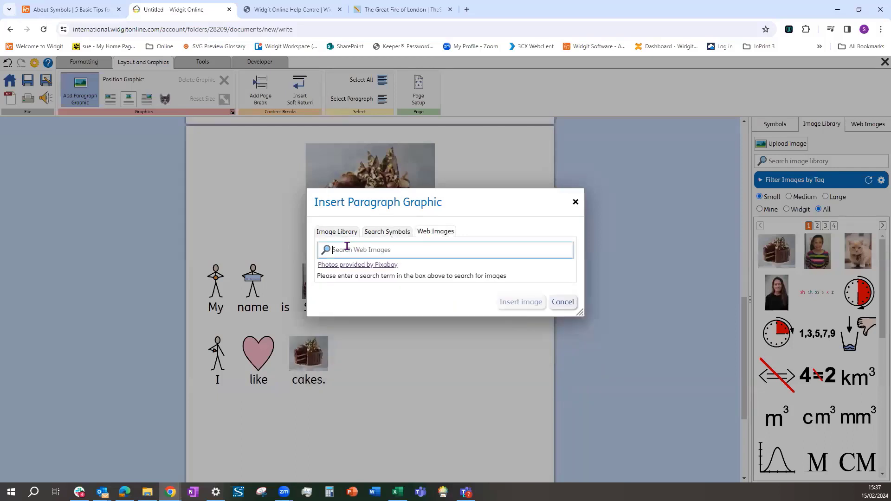
text(castle)
key(Return)
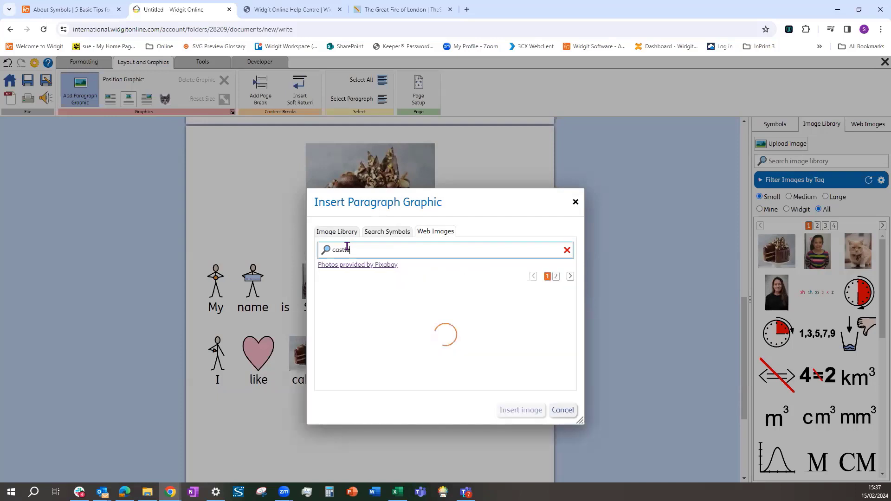
click(410, 341)
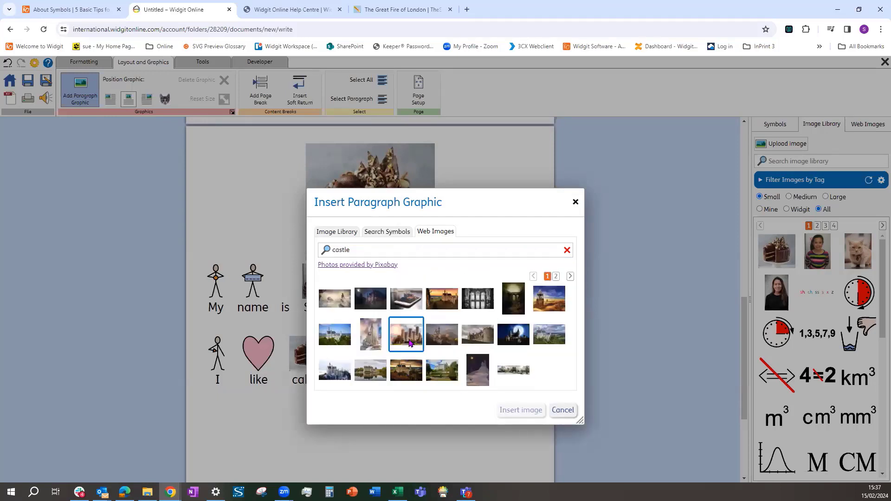
click(514, 411)
Step: Try the castle photo in left, right and centre positions, and delete it from the page
scroll(431, 330, down, 3)
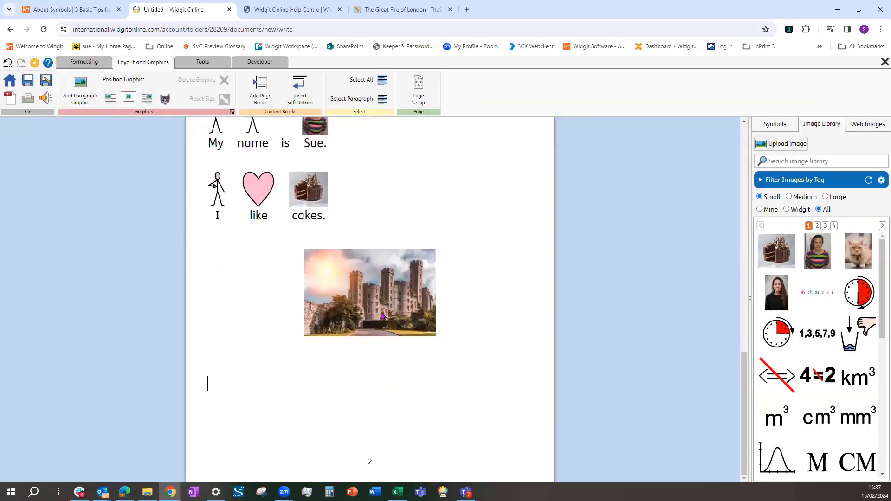
click(381, 317)
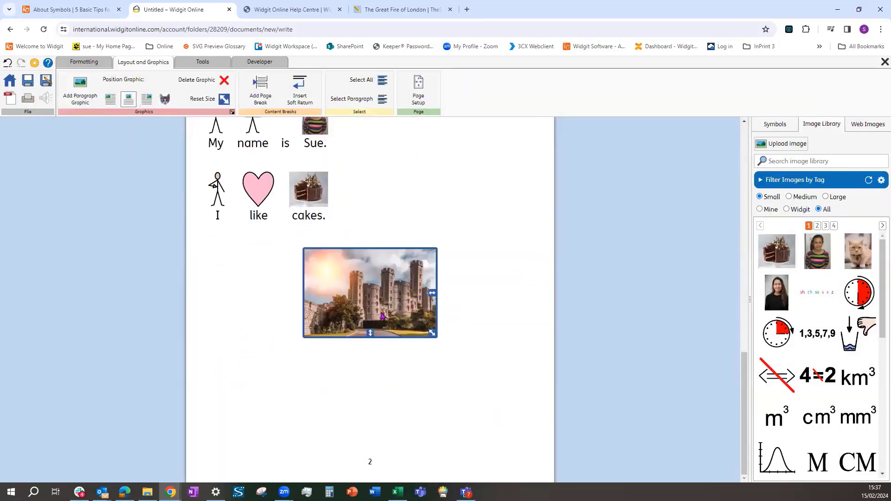
click(110, 100)
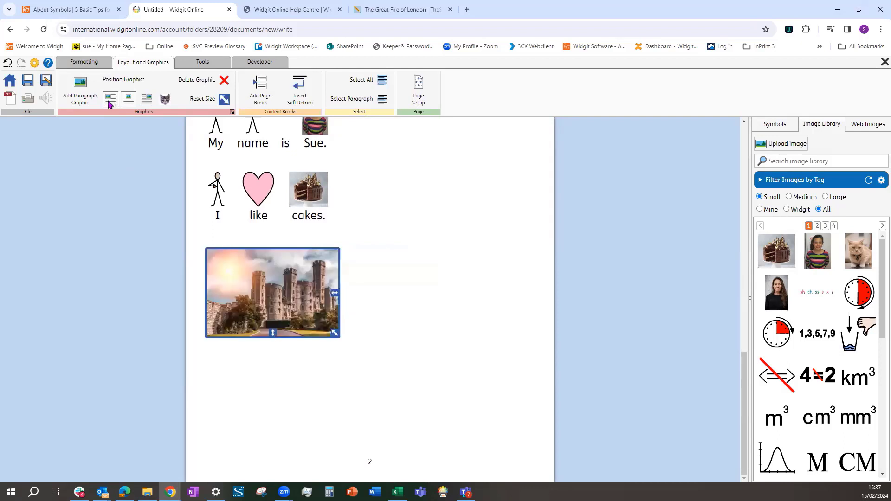
click(149, 102)
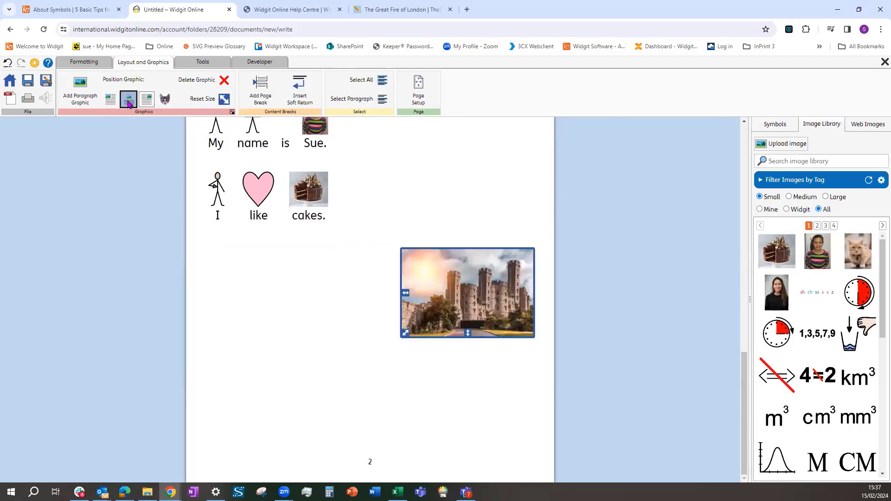
click(128, 99)
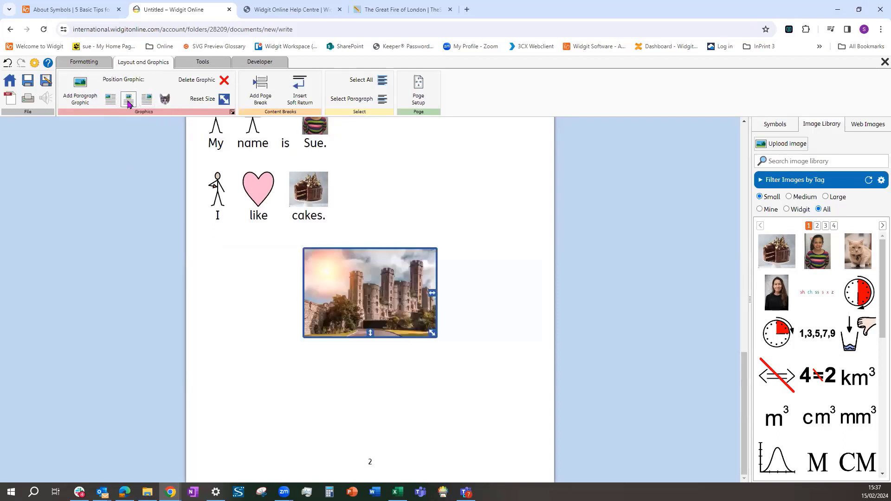
click(224, 82)
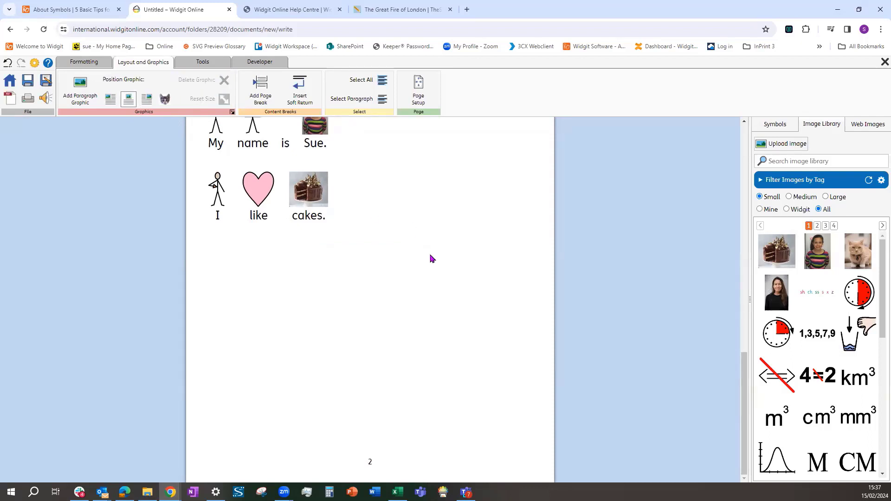
scroll(431, 258, up, 6)
scroll(431, 259, up, 8)
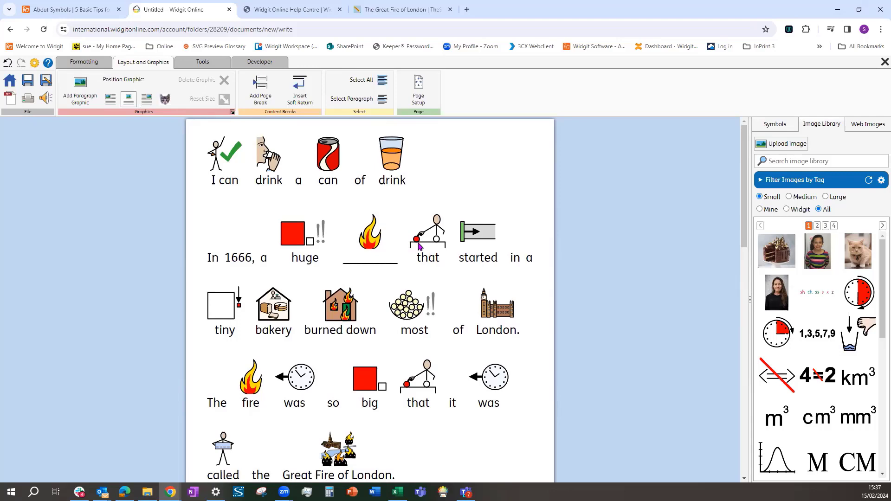
scroll(432, 293, down, 1)
scroll(430, 293, down, 5)
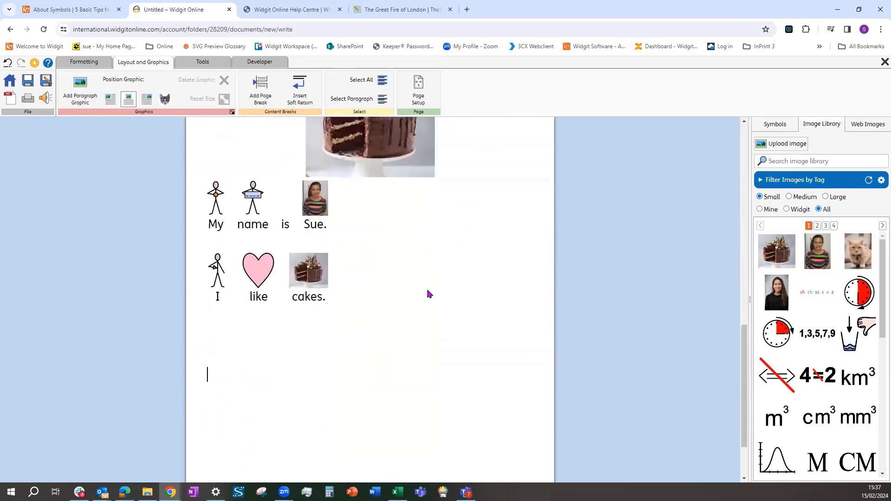
scroll(328, 284, down, 1)
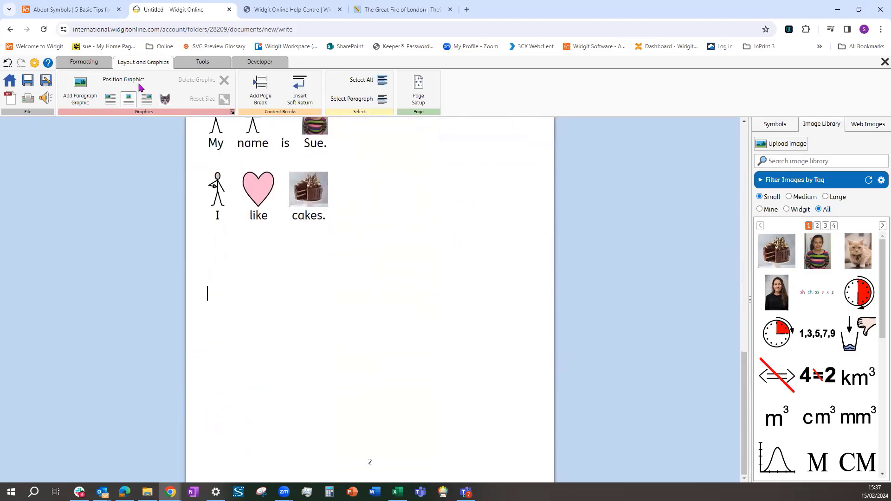
Step: Write "I can spell" with symbols on the line below the cakes sentence
click(203, 62)
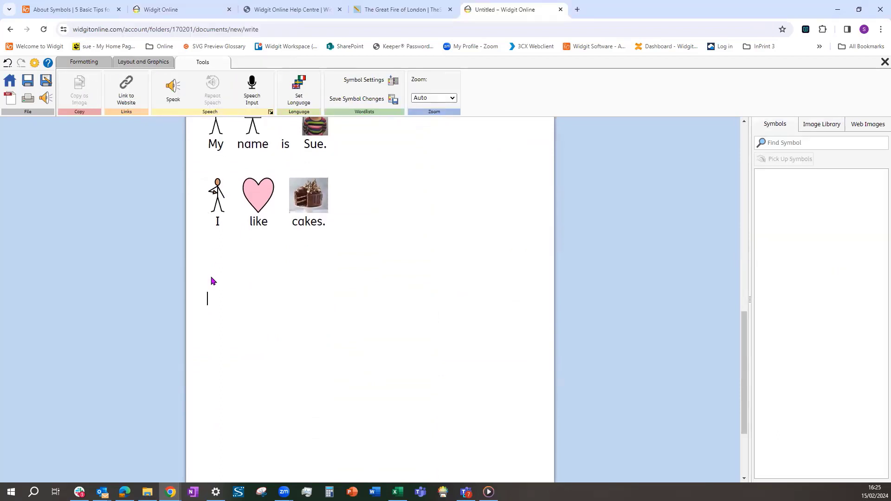
text(I can spel)
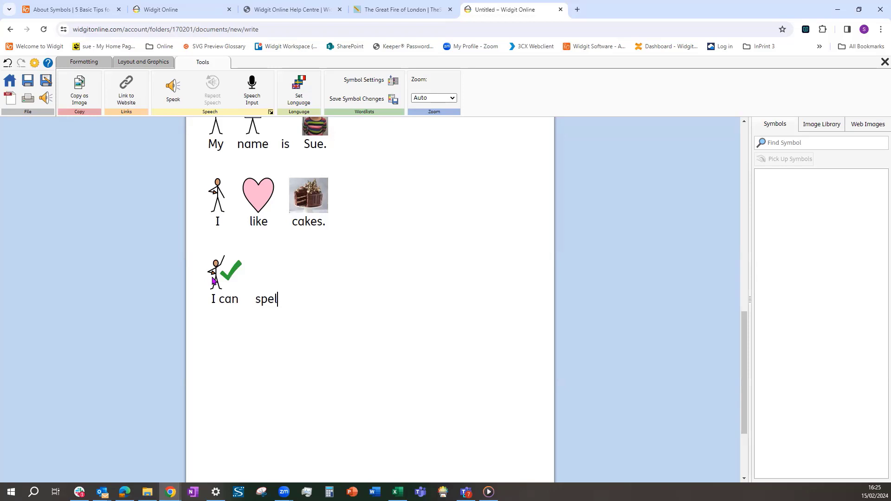
text(l)
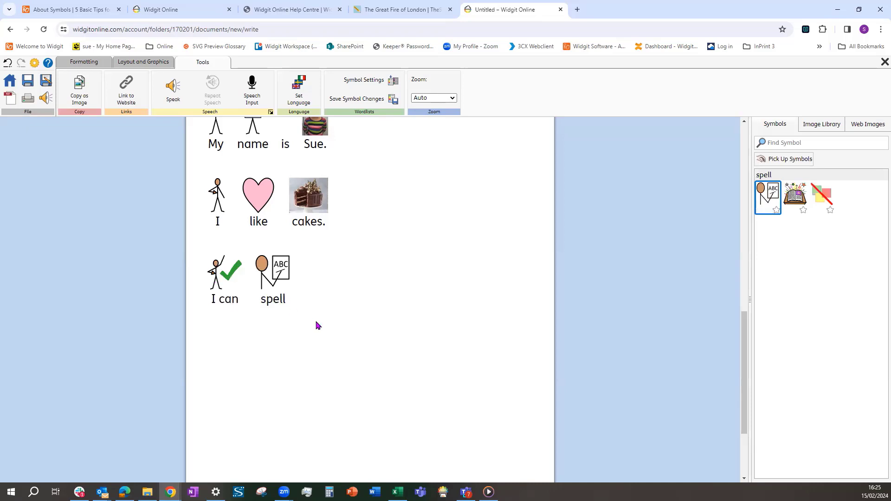
Step: Have the "I can spell" sentence read aloud and return to the end of the line
drag(211, 299, 290, 301)
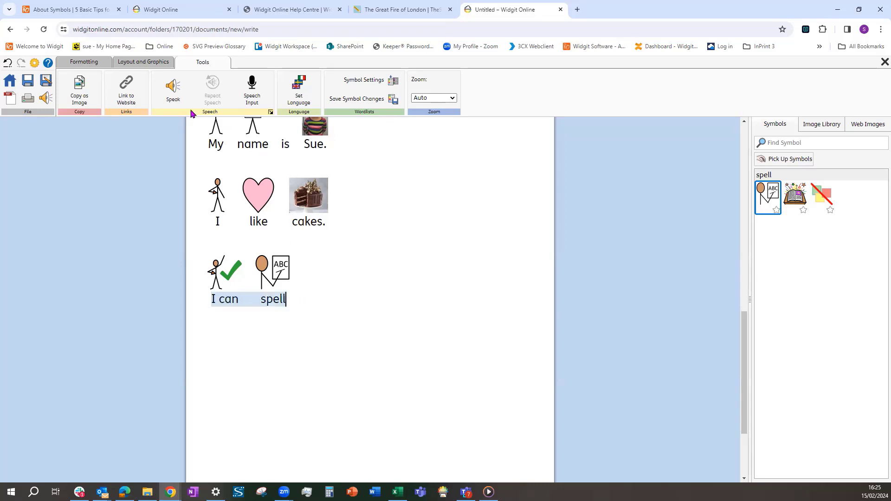
click(174, 97)
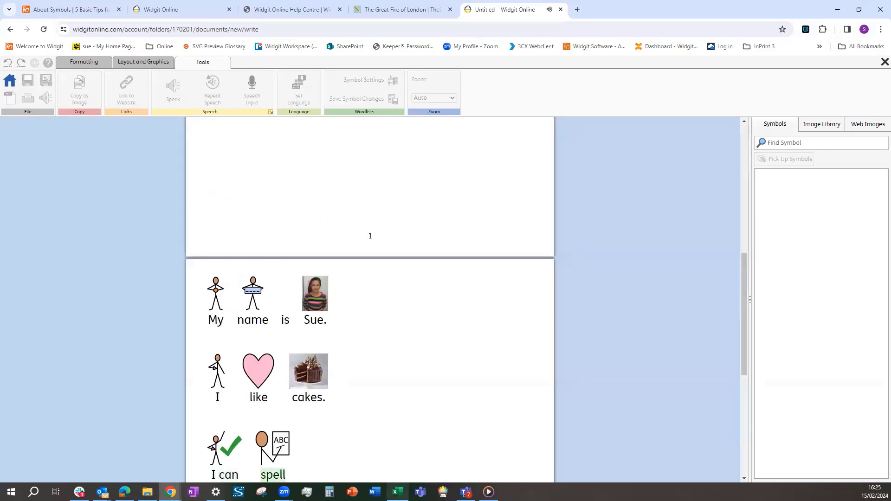
click(320, 248)
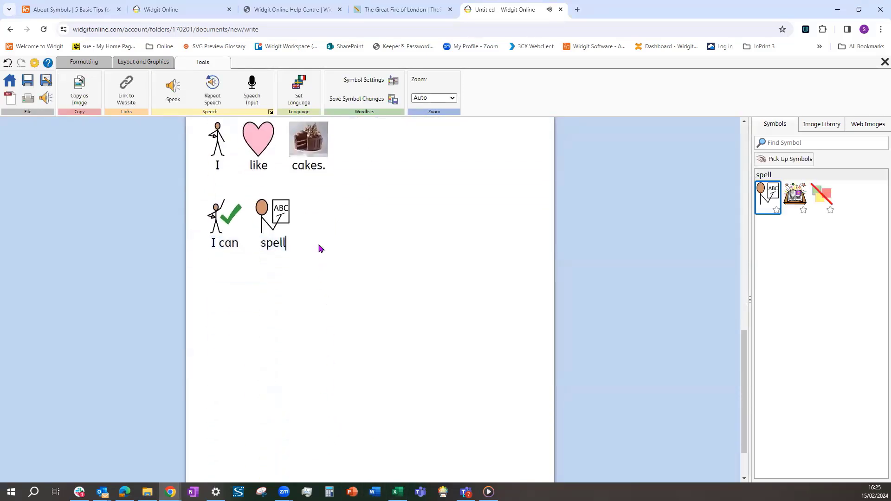
key(Return)
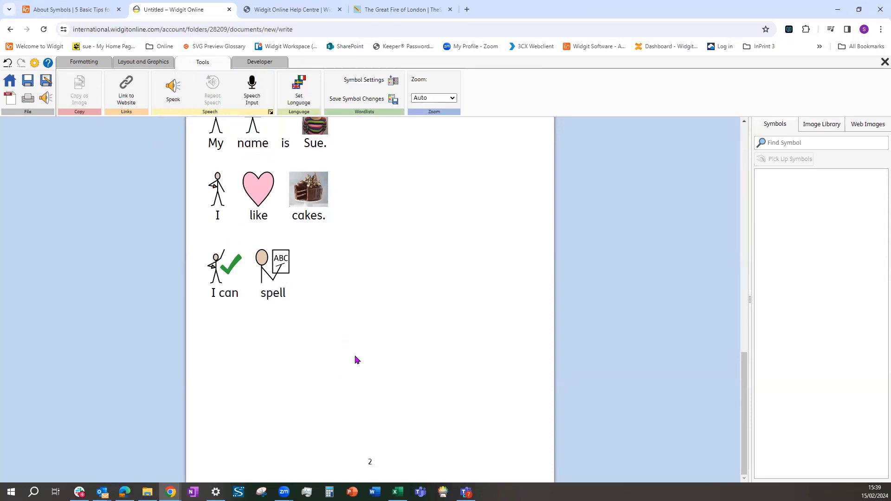
Step: Preview the three symbolised sentences on the second page as a copyable image and close the preview
scroll(356, 358, up, 2)
drag(207, 236, 349, 368)
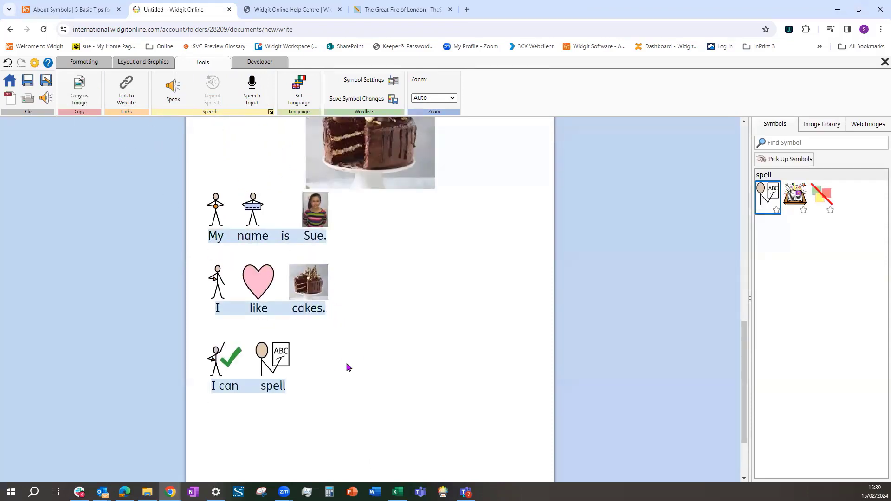
click(84, 89)
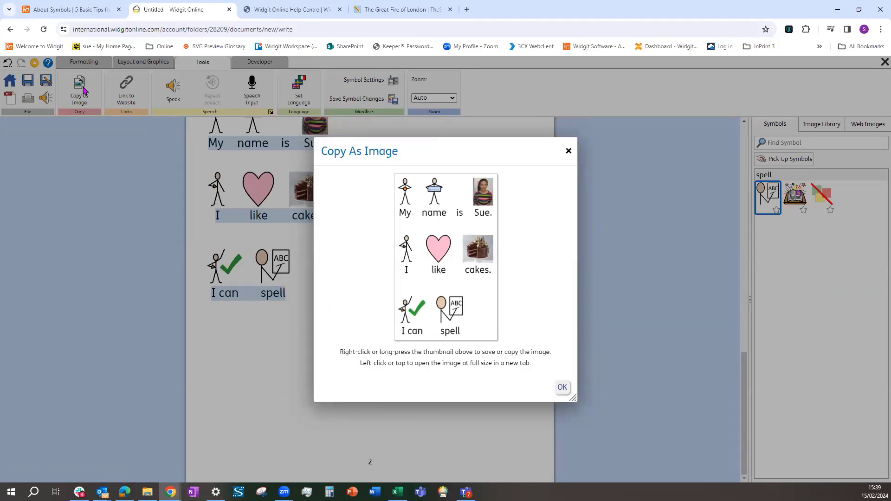
click(562, 388)
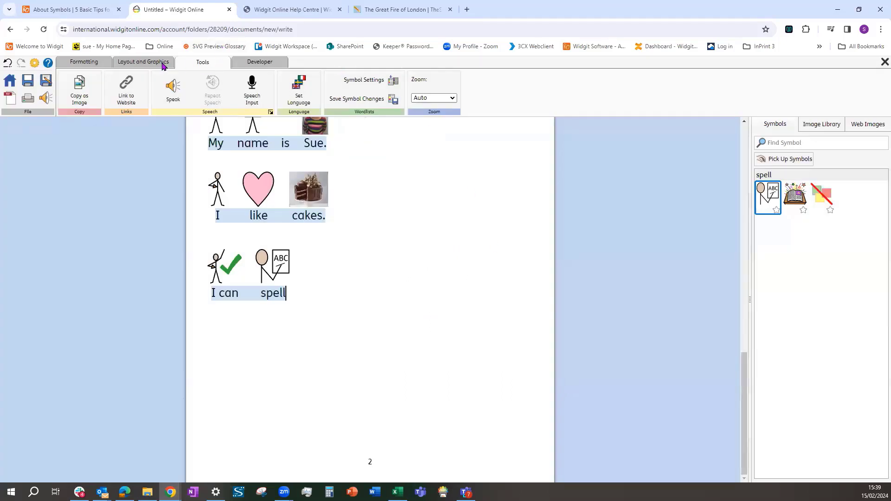
Step: Set the document's page orientation to landscape
click(145, 65)
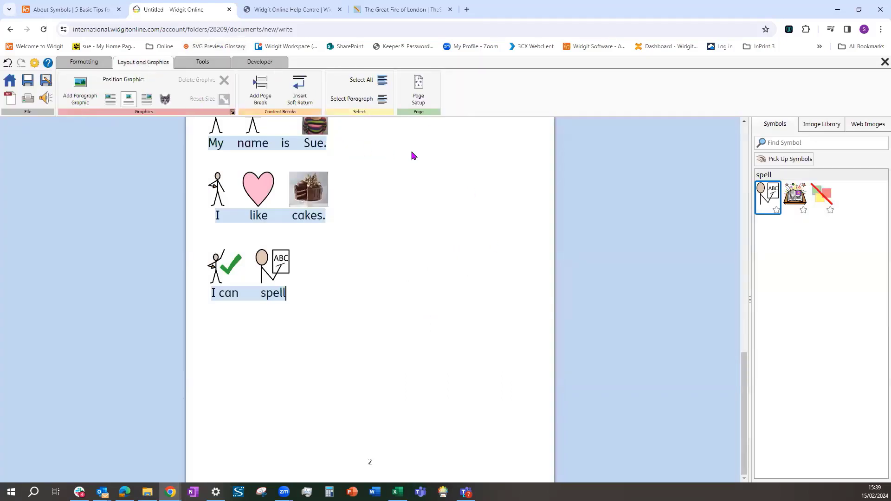
click(417, 95)
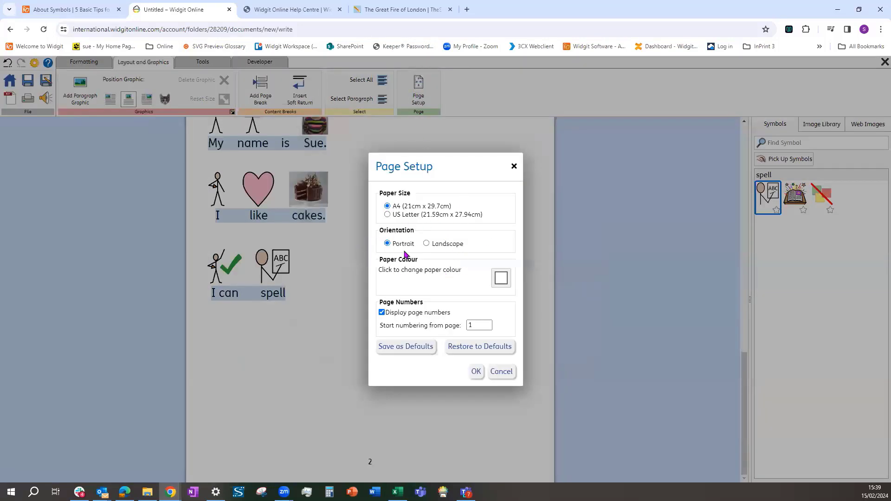
click(427, 244)
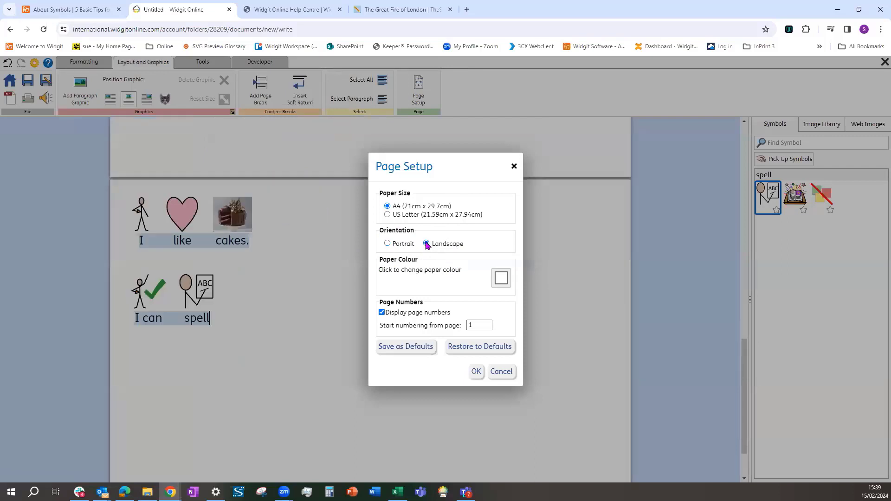
Step: Change the paper colour to light red (#f28585) and apply the page setup
click(499, 281)
click(579, 369)
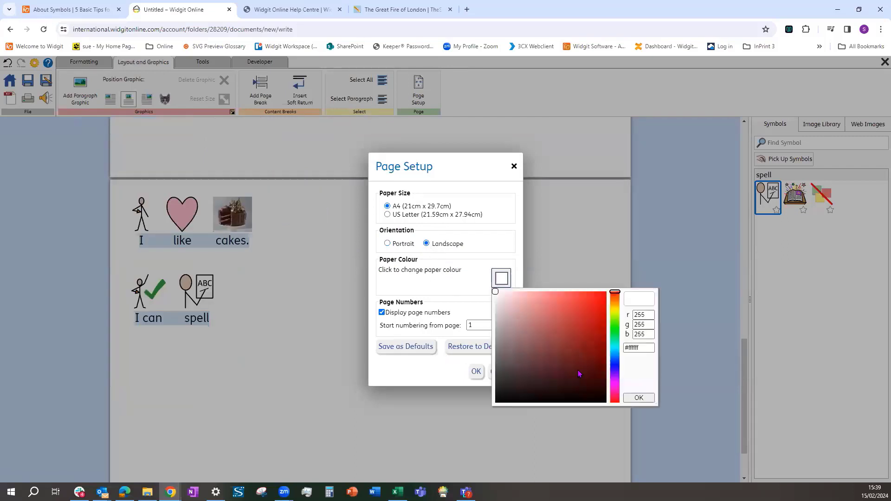
click(545, 297)
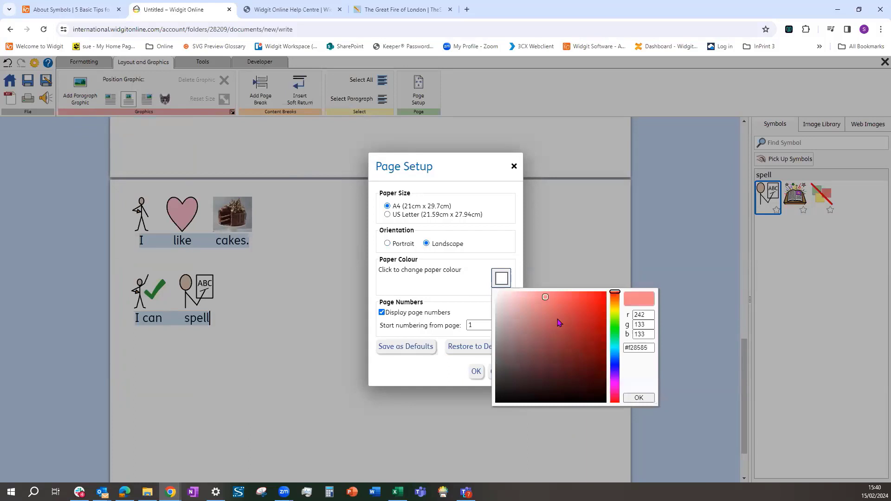
click(639, 398)
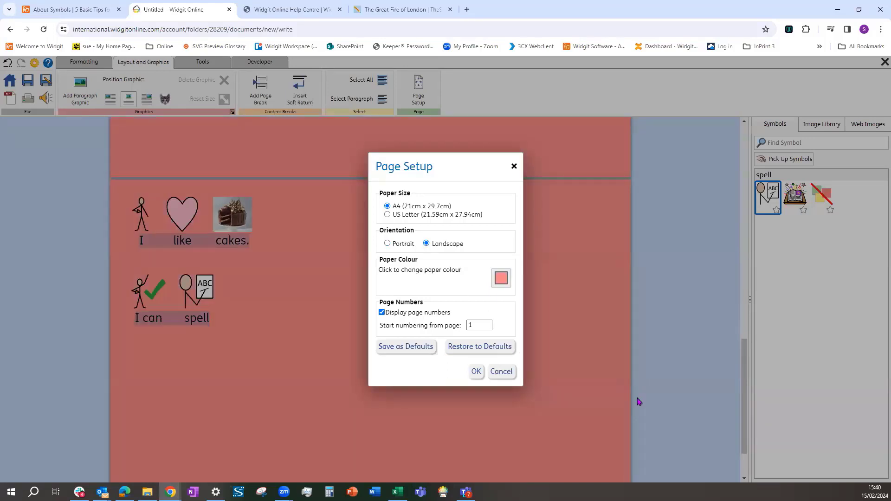
click(476, 371)
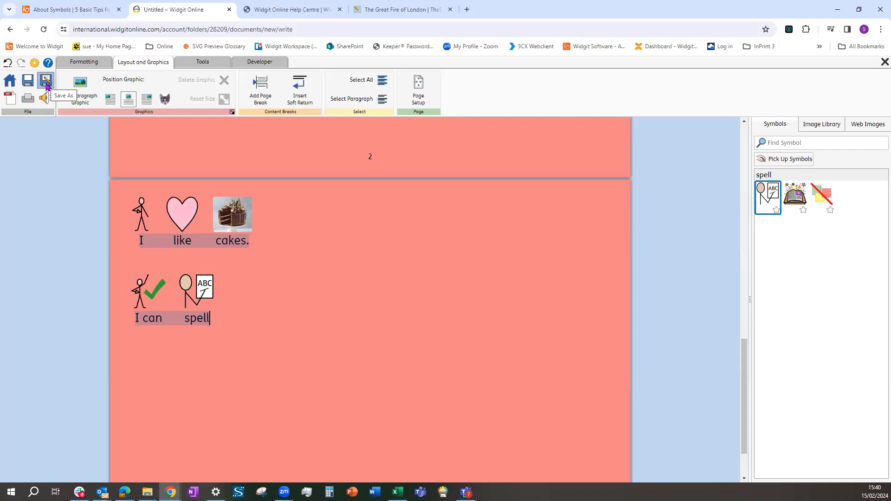
Step: Save the symbolised document in My Documents under the name "document" and return to the documents list
click(47, 85)
click(484, 205)
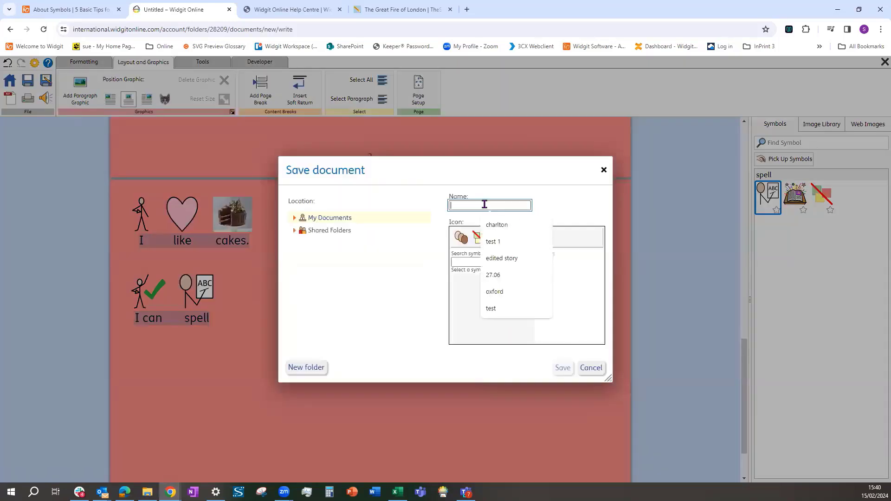
text(document)
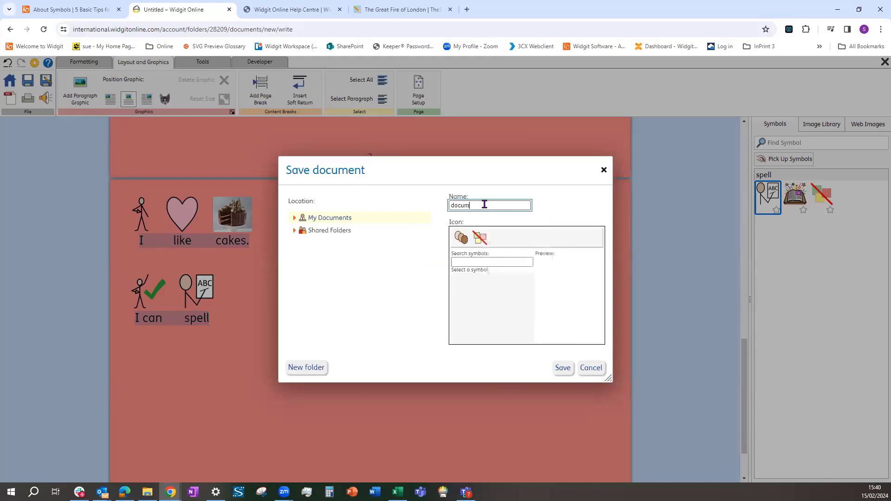
click(562, 368)
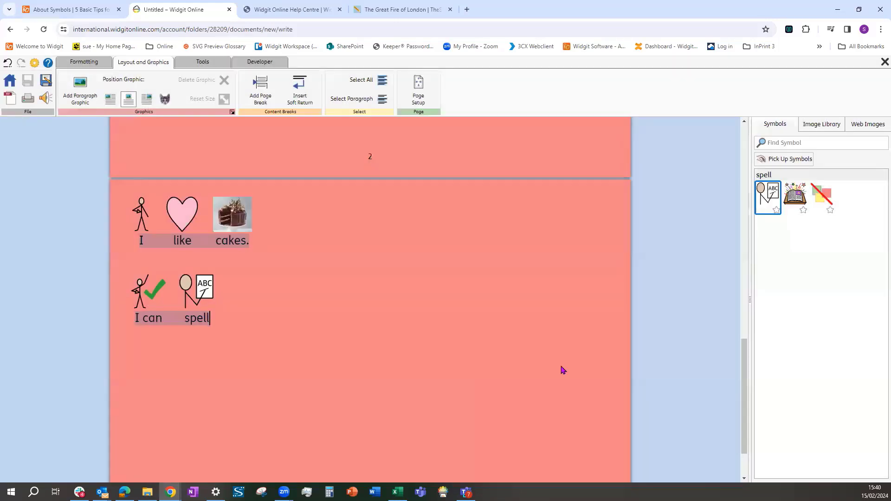
click(9, 82)
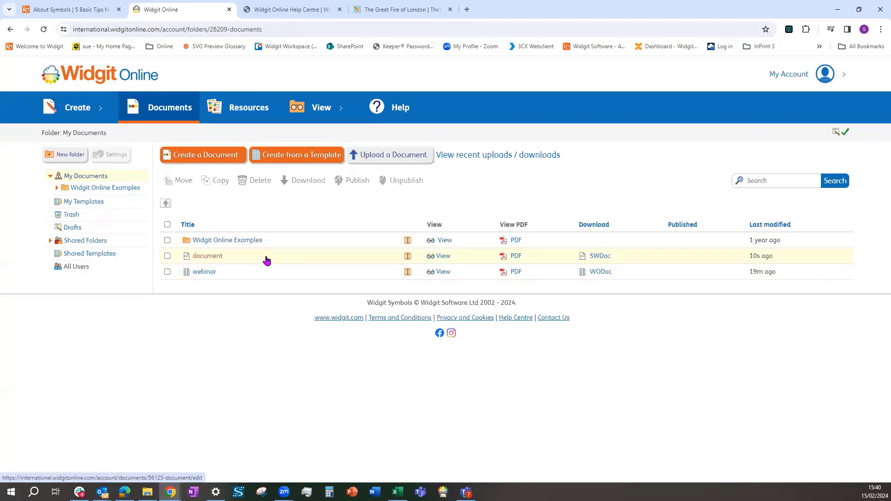
Step: View all saved documents, look inside the Example folder among the shared documents, and go back up to the shared folders
mouse_move(317, 106)
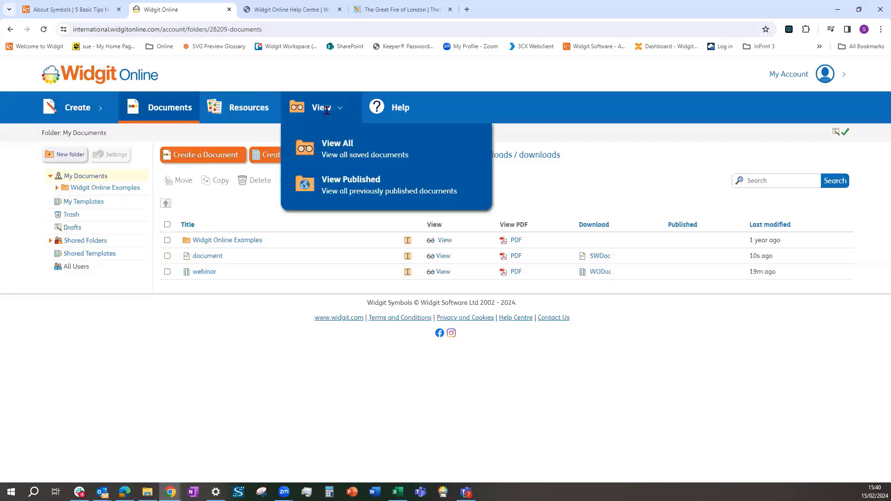
click(343, 152)
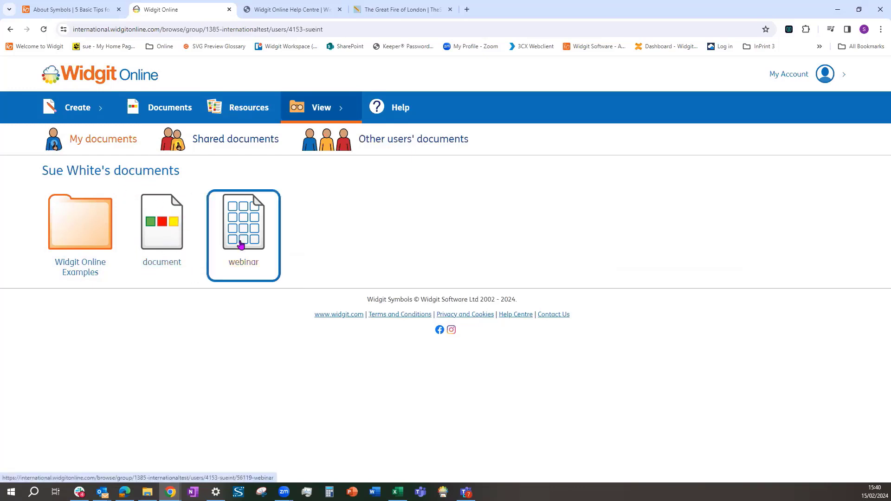
click(217, 140)
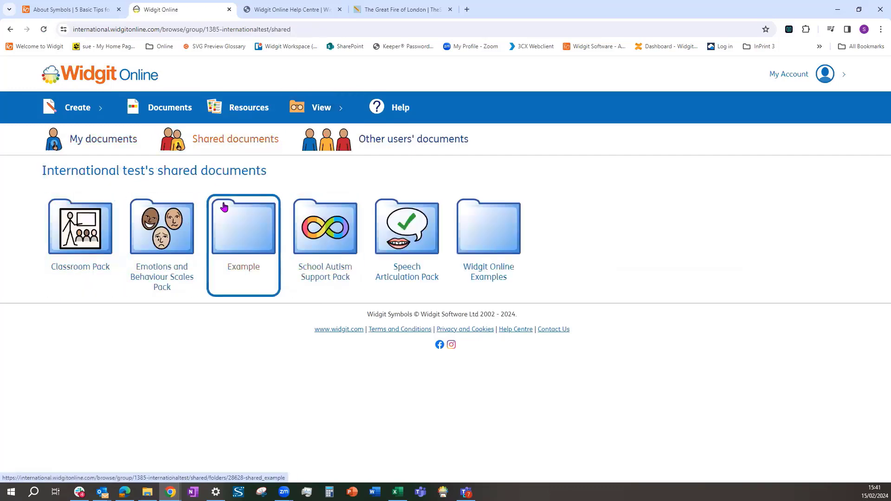
click(259, 231)
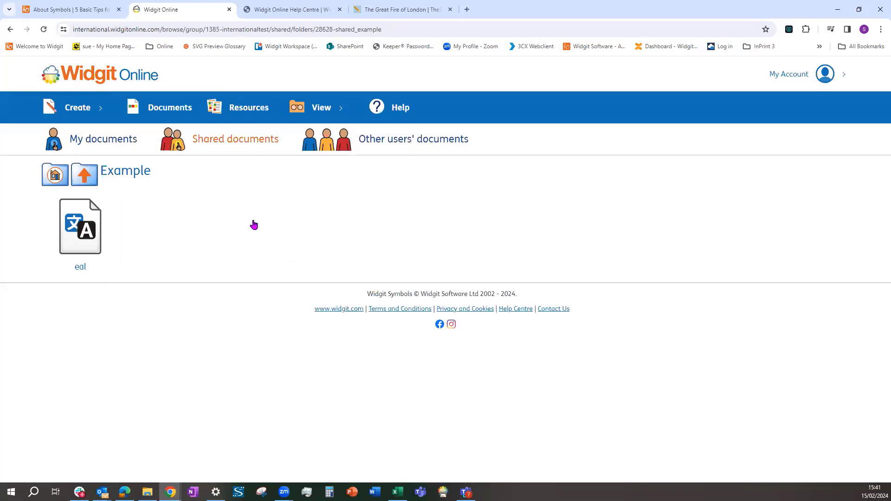
click(88, 176)
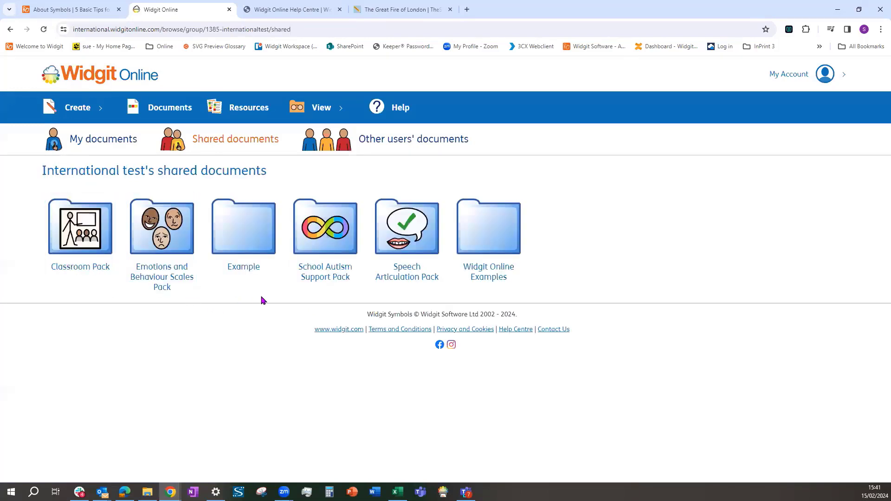
Step: Open the Compound Words 2 resource from the Literacy and GPS folder of the shared Classroom Pack
click(89, 237)
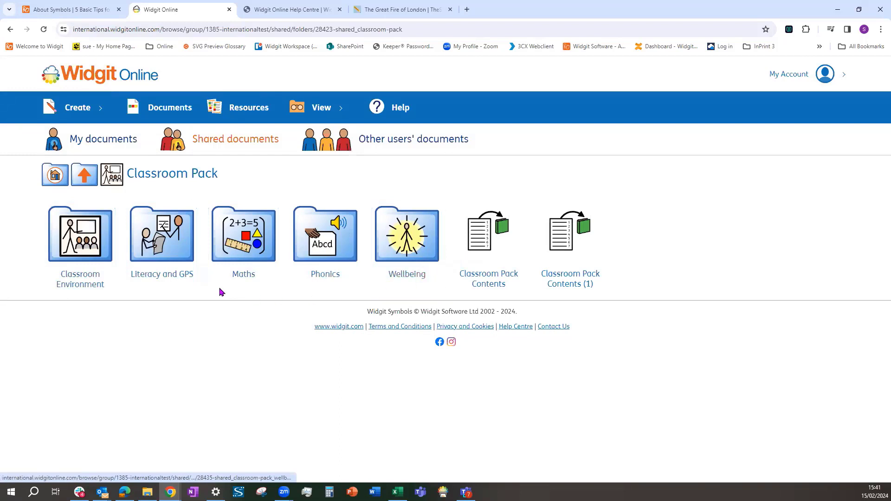
click(172, 251)
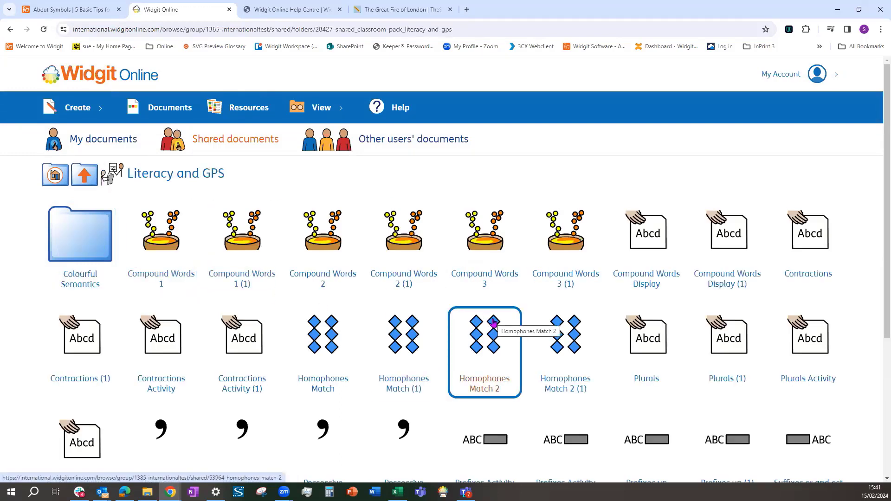
click(317, 108)
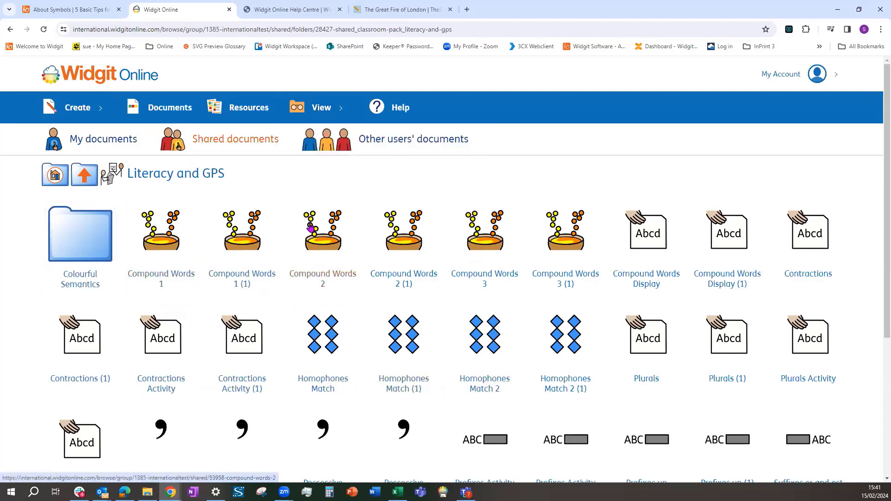
click(327, 243)
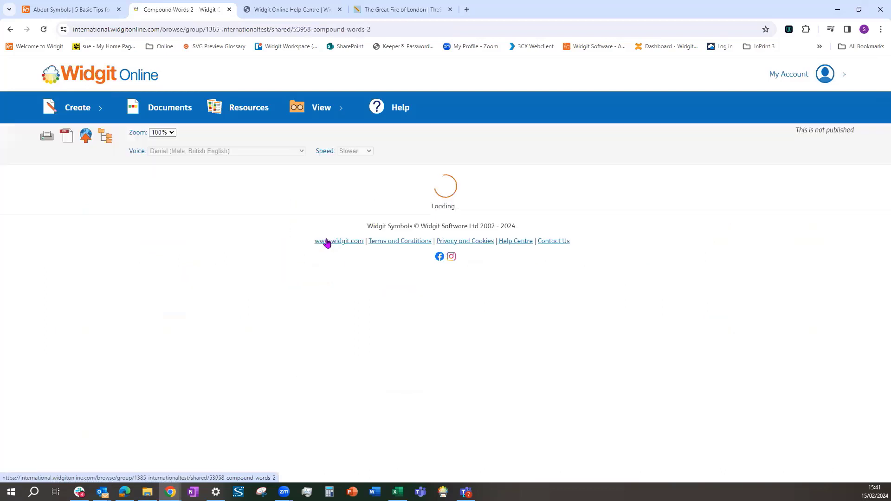
Step: Look through the pages of the Compound Words 2 worksheet and return to the documents list
scroll(567, 245, down, 5)
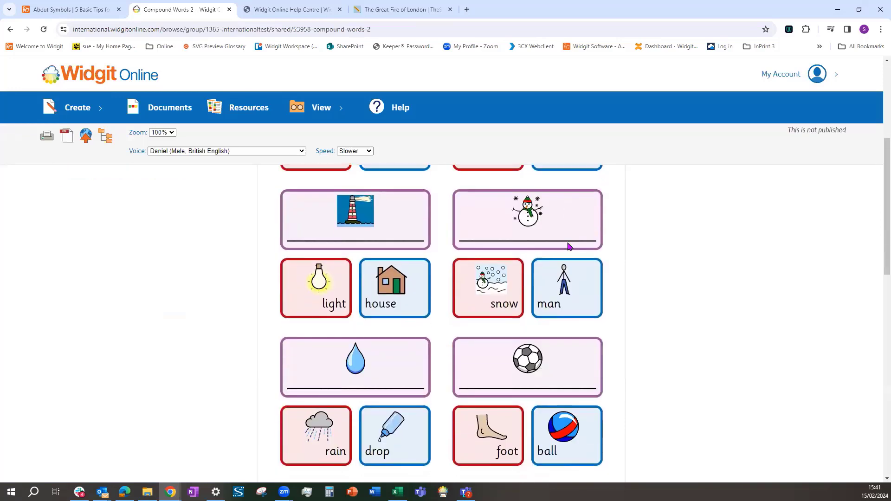
scroll(569, 246, down, 12)
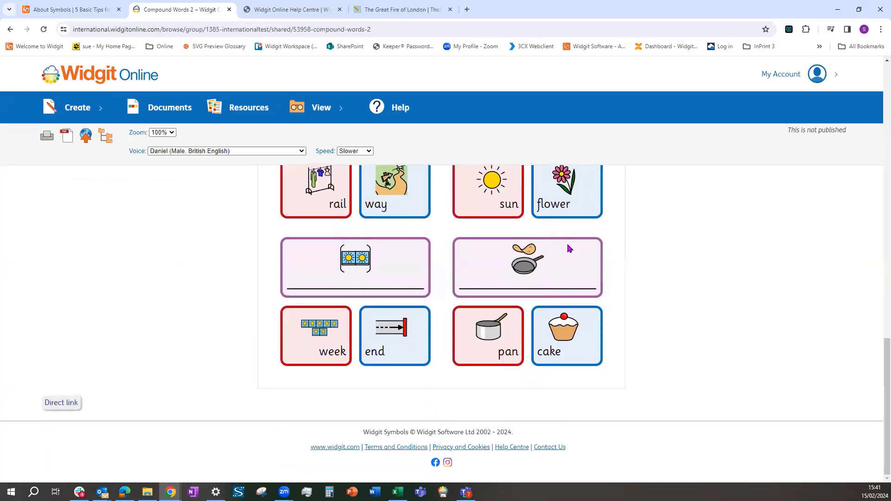
scroll(569, 248, up, 15)
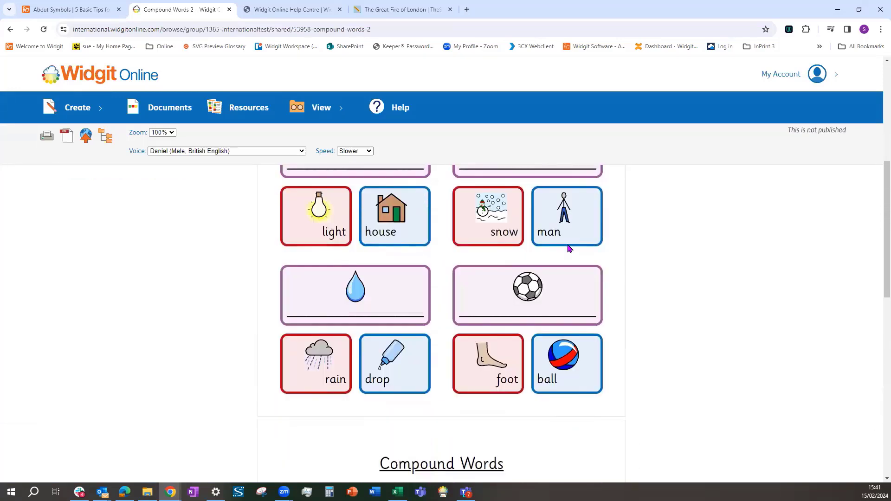
scroll(570, 248, up, 2)
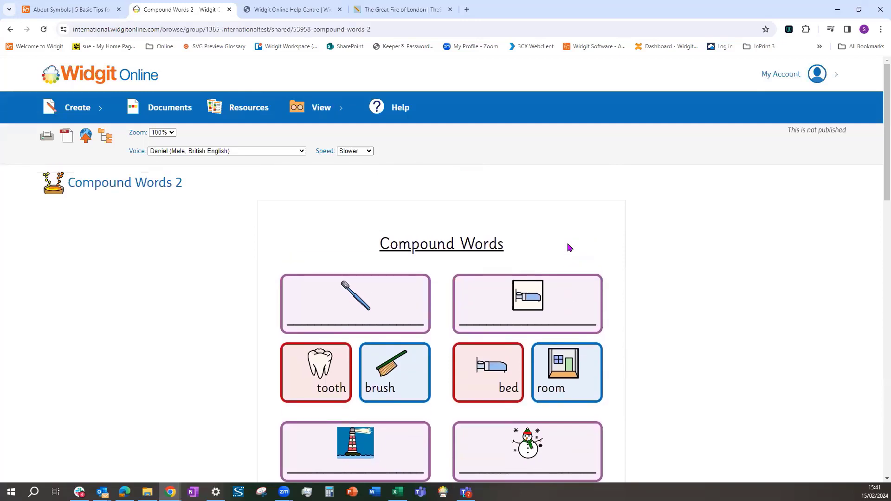
click(104, 81)
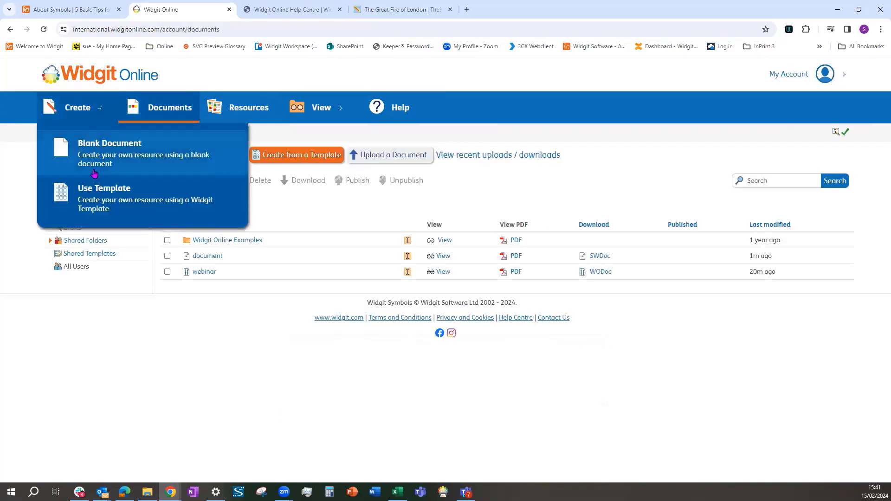